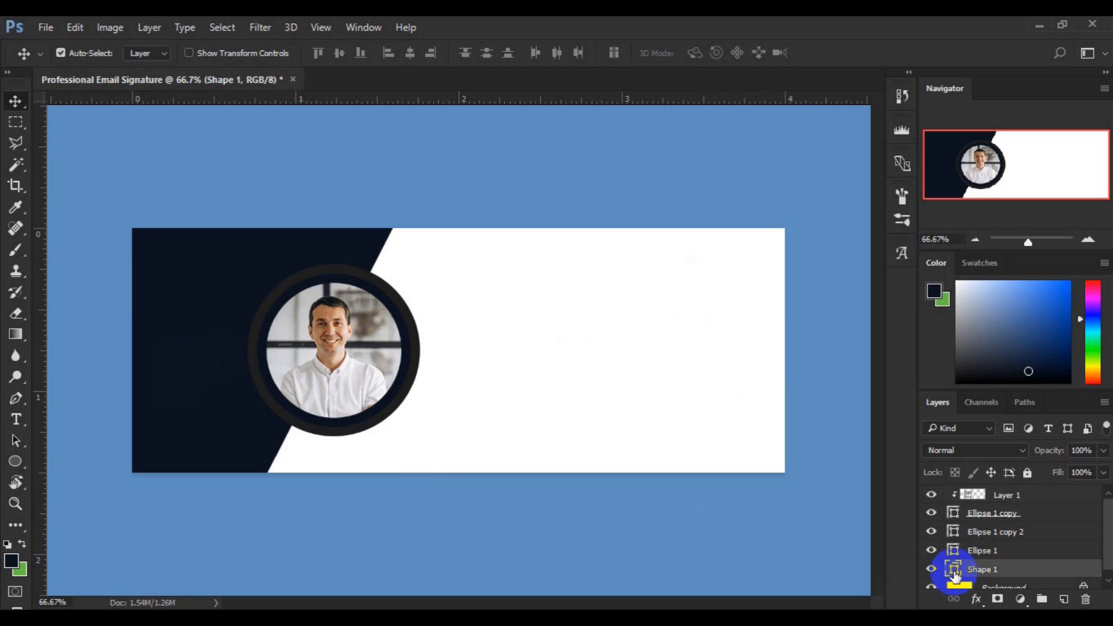
Fill the diagonal Shape 1 panel with bright red #fa0606 instead of dark navy.
{"action": "double_click", "coordinate": [955, 574]}
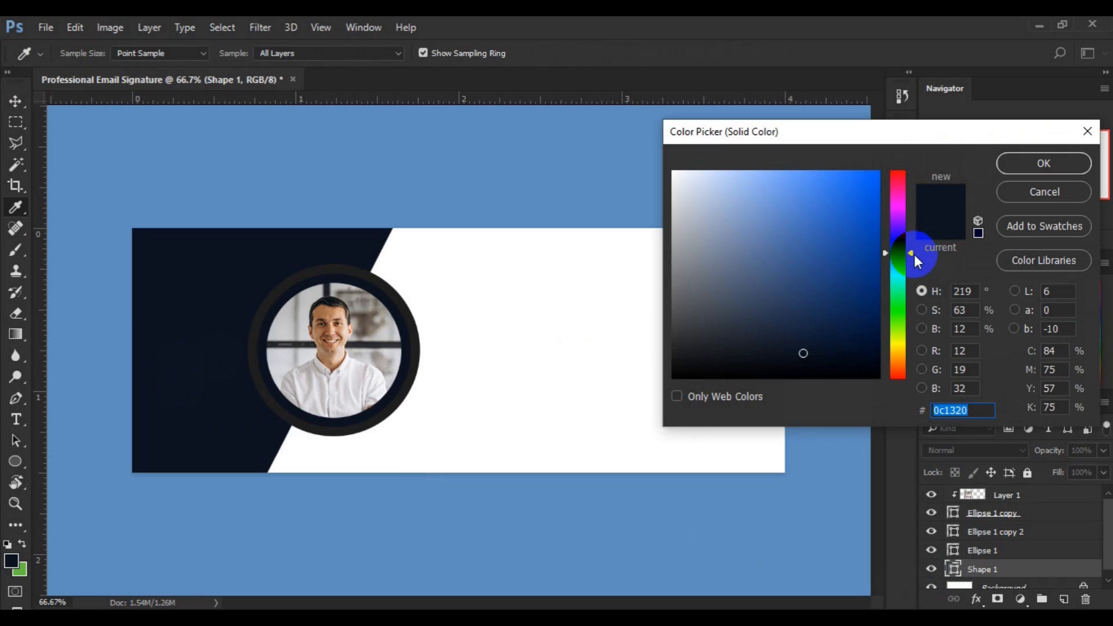
{"action": "left_click_drag", "start_coordinate": [910, 253], "coordinate": [906, 165]}
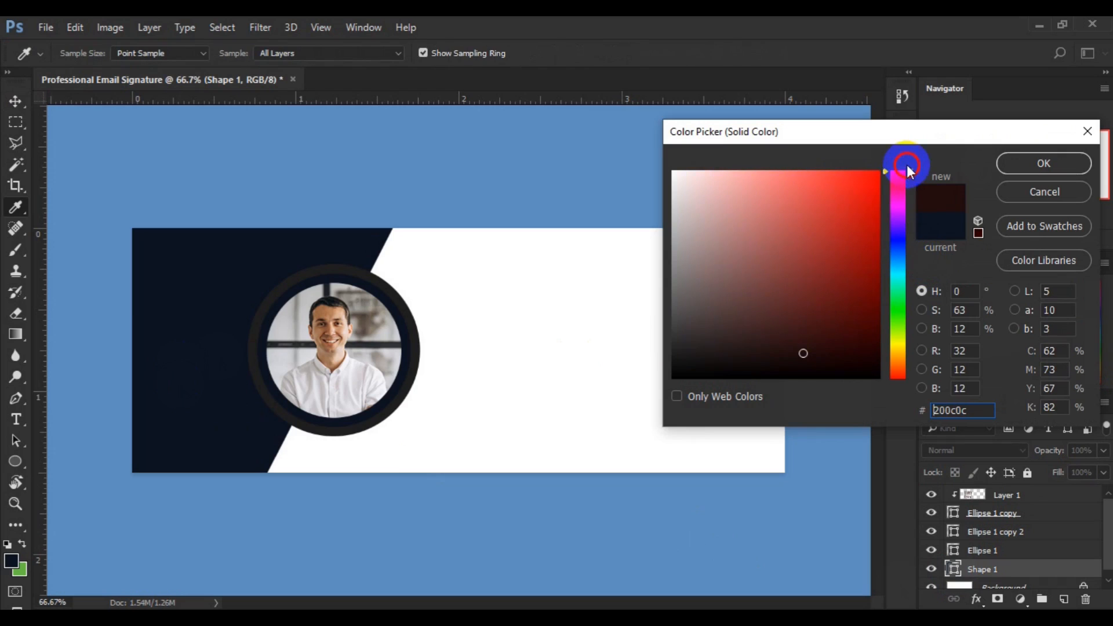
{"action": "left_click", "coordinate": [875, 174]}
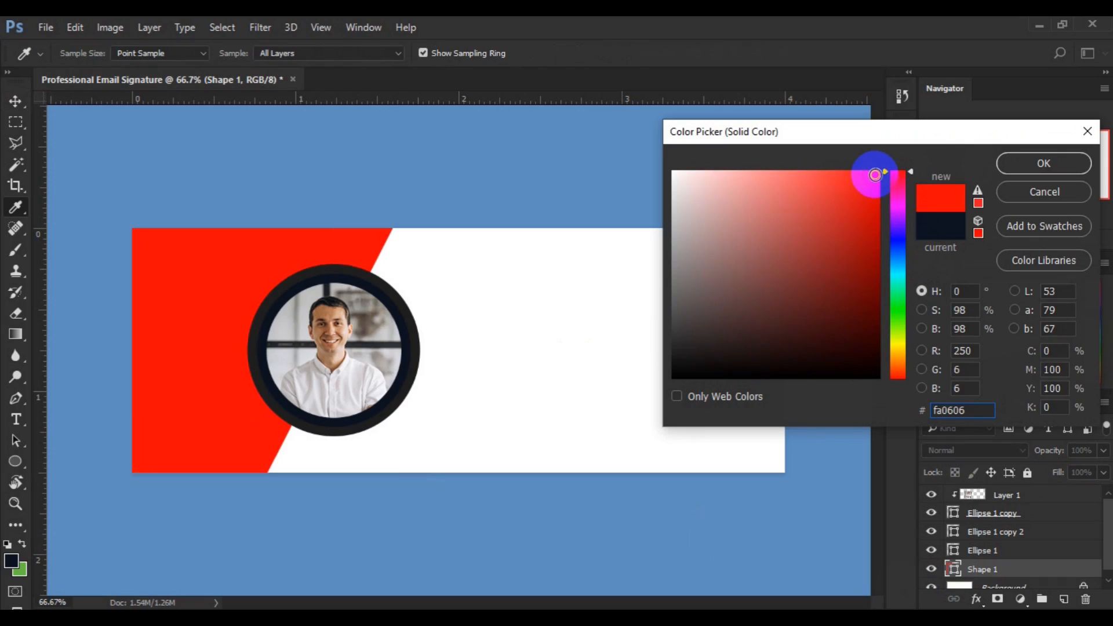
{"action": "left_click", "coordinate": [1032, 158]}
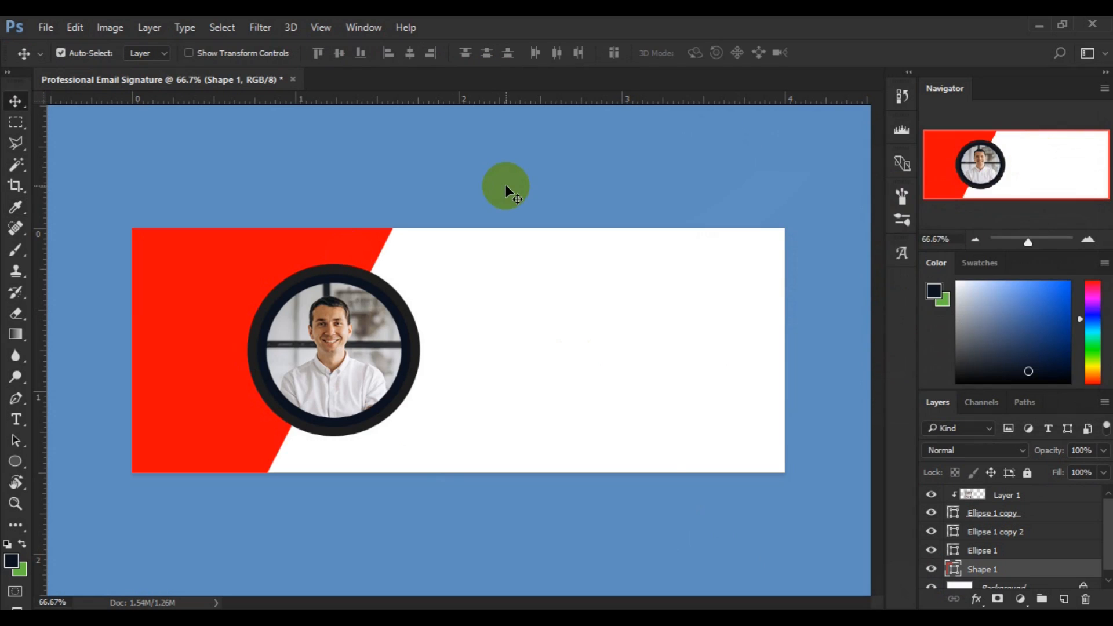
{"action": "left_click", "coordinate": [293, 286]}
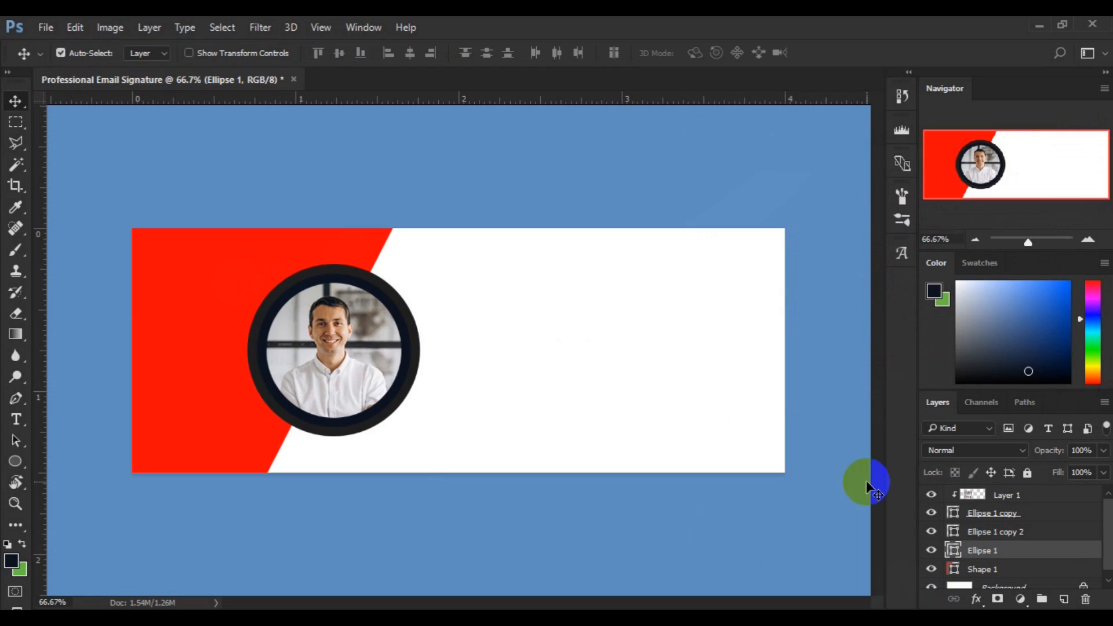
Recolour the Ellipse 1 outer ring layer to deep maroon #580202.
{"action": "left_click", "coordinate": [955, 556]}
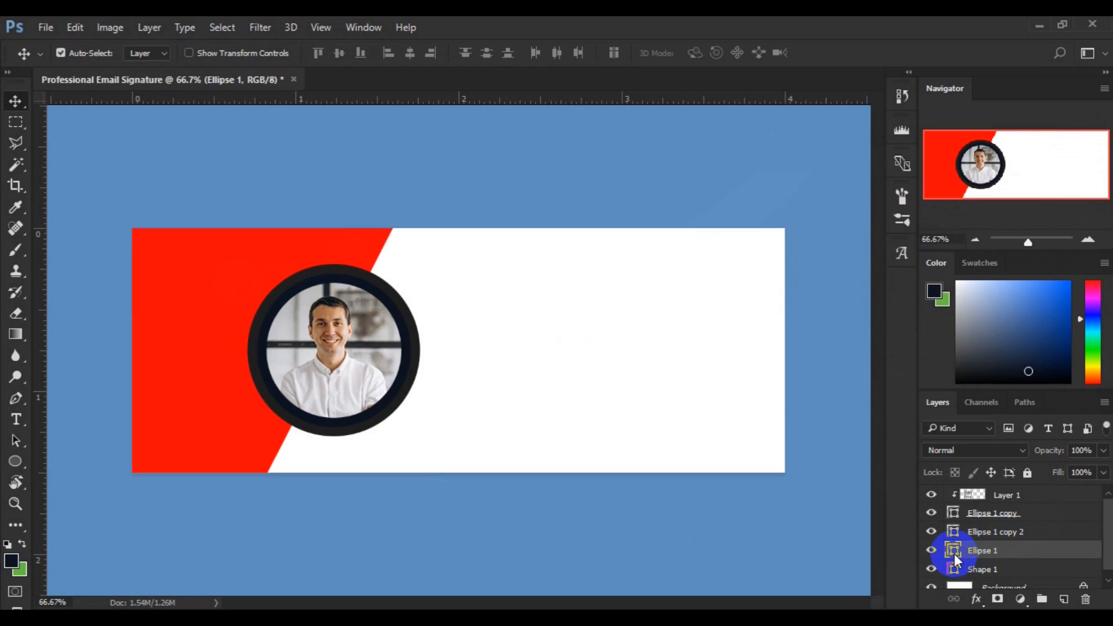
{"action": "double_click", "coordinate": [954, 554]}
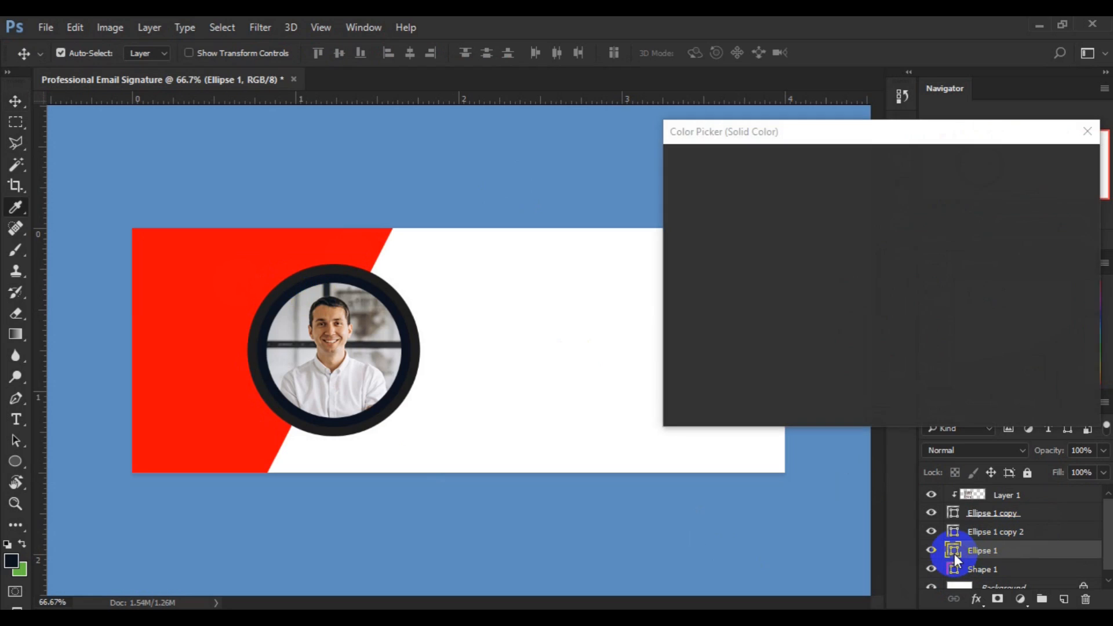
{"action": "left_click", "coordinate": [244, 256]}
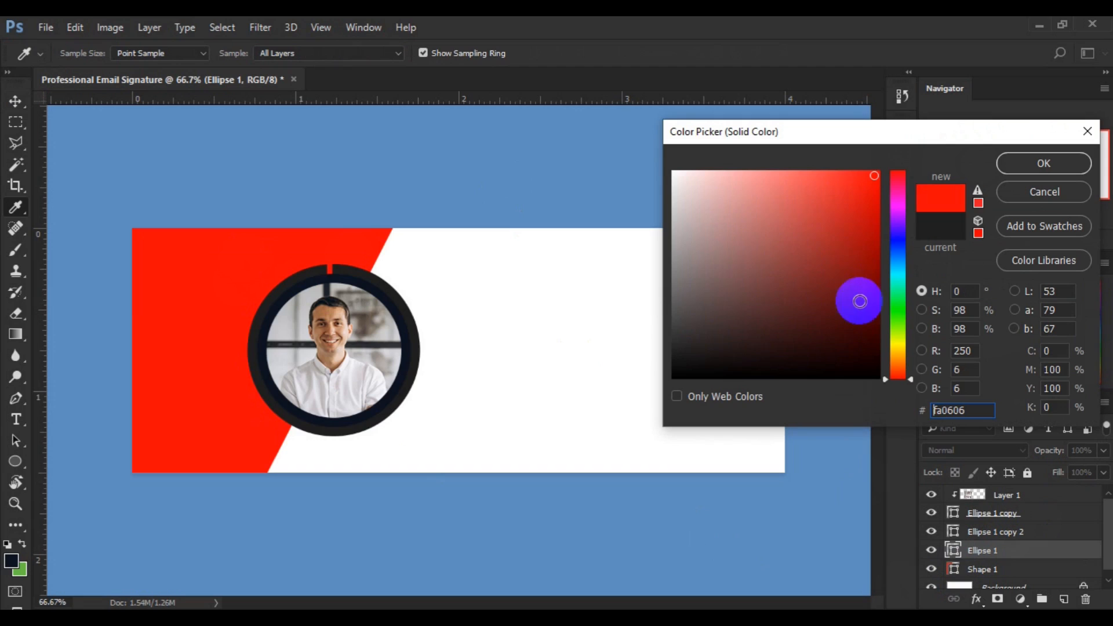
{"action": "left_click", "coordinate": [874, 306]}
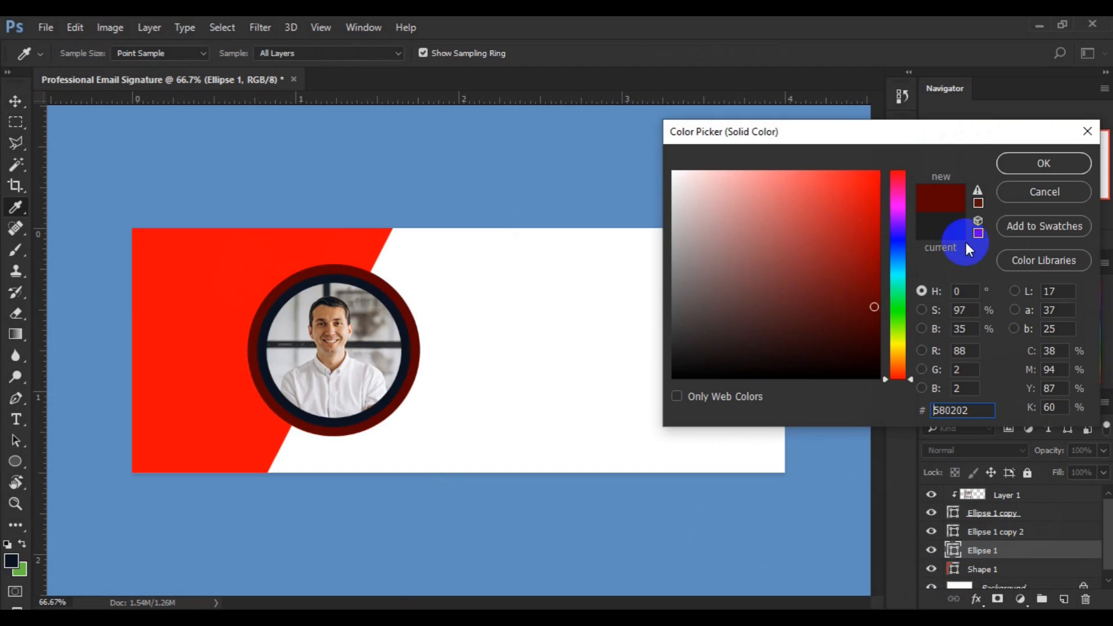
{"action": "left_click", "coordinate": [1042, 162]}
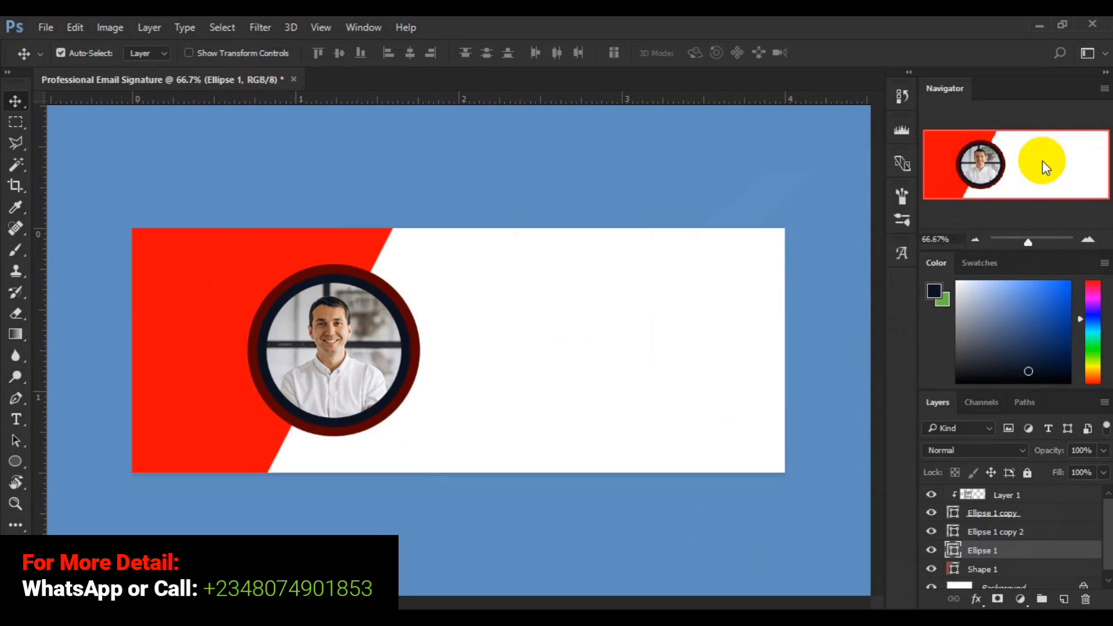
Set the Ellipse 1 copy 2 inner ring's colour to white #ffffff.
{"action": "left_click", "coordinate": [265, 335]}
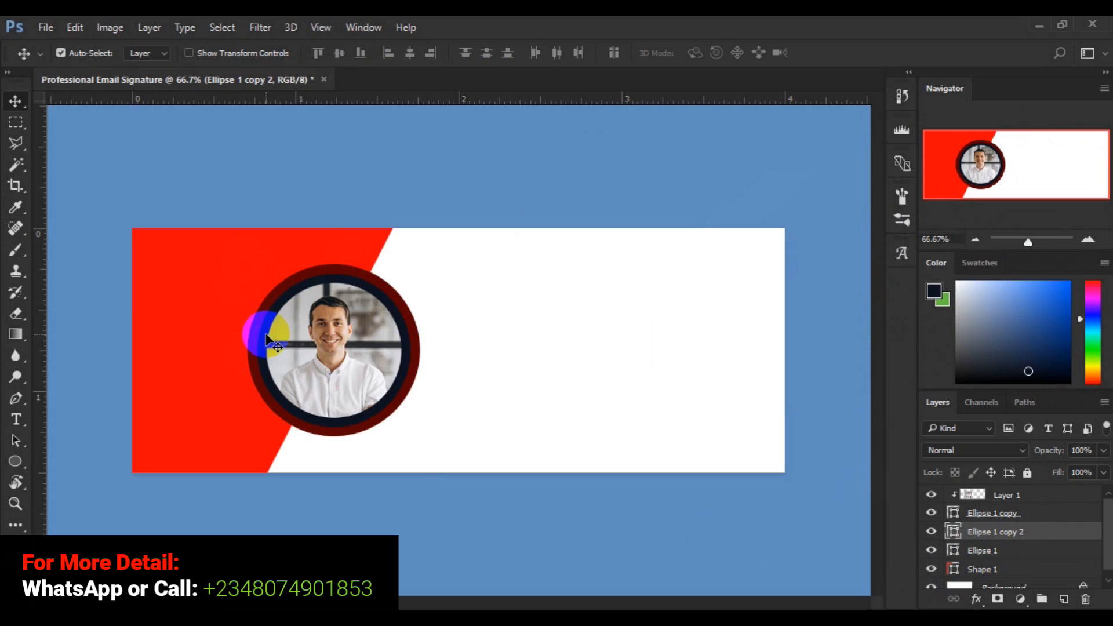
{"action": "double_click", "coordinate": [954, 533]}
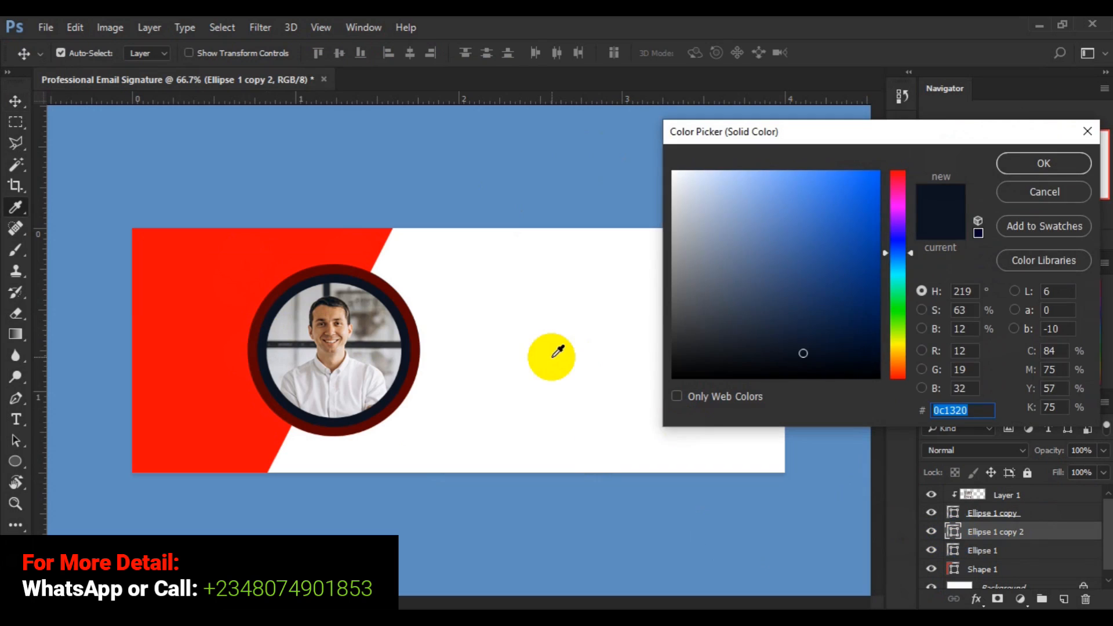
{"action": "left_click", "coordinate": [552, 357]}
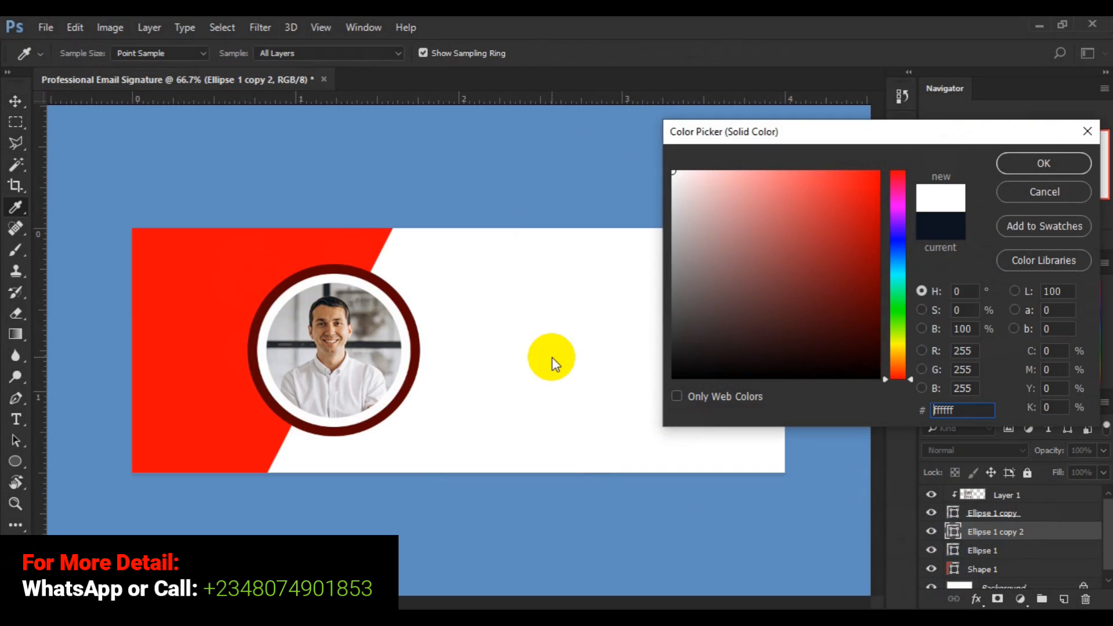
{"action": "left_click", "coordinate": [1008, 163]}
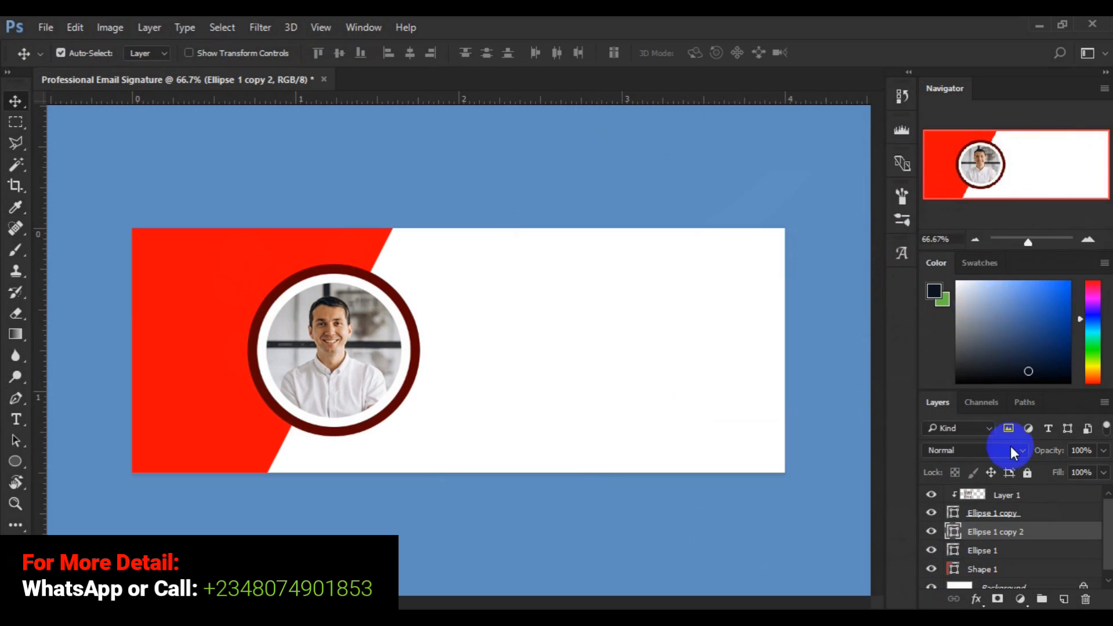
Convert the Ellipse 1 maroon ring shape layer to pixels with Rasterize Layer.
{"action": "left_click", "coordinate": [988, 557]}
{"action": "right_click", "coordinate": [985, 551]}
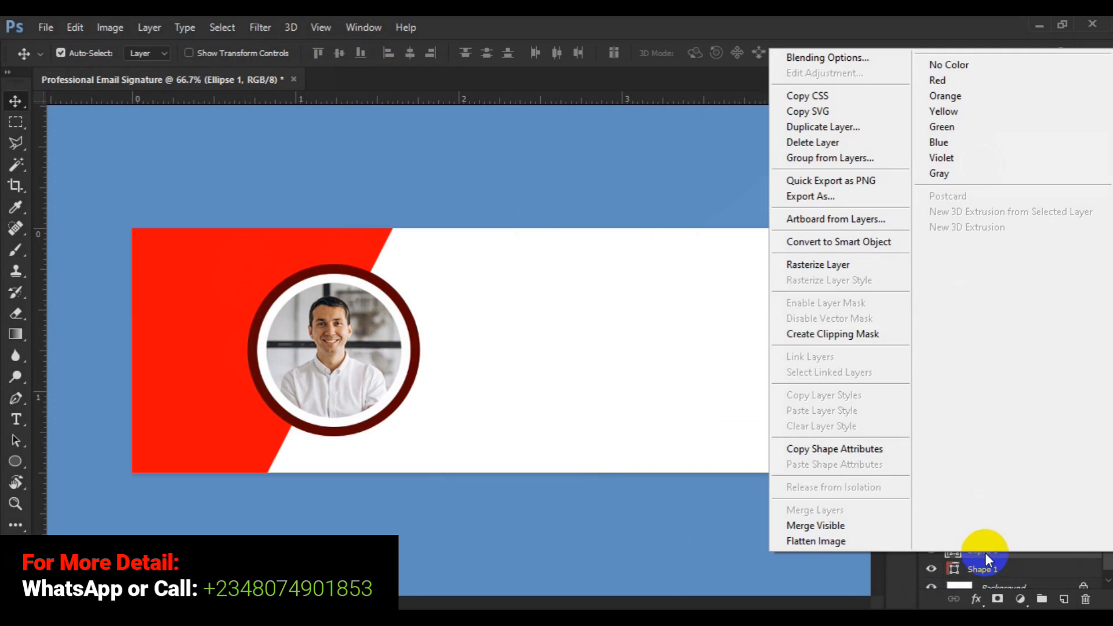
{"action": "left_click", "coordinate": [804, 265]}
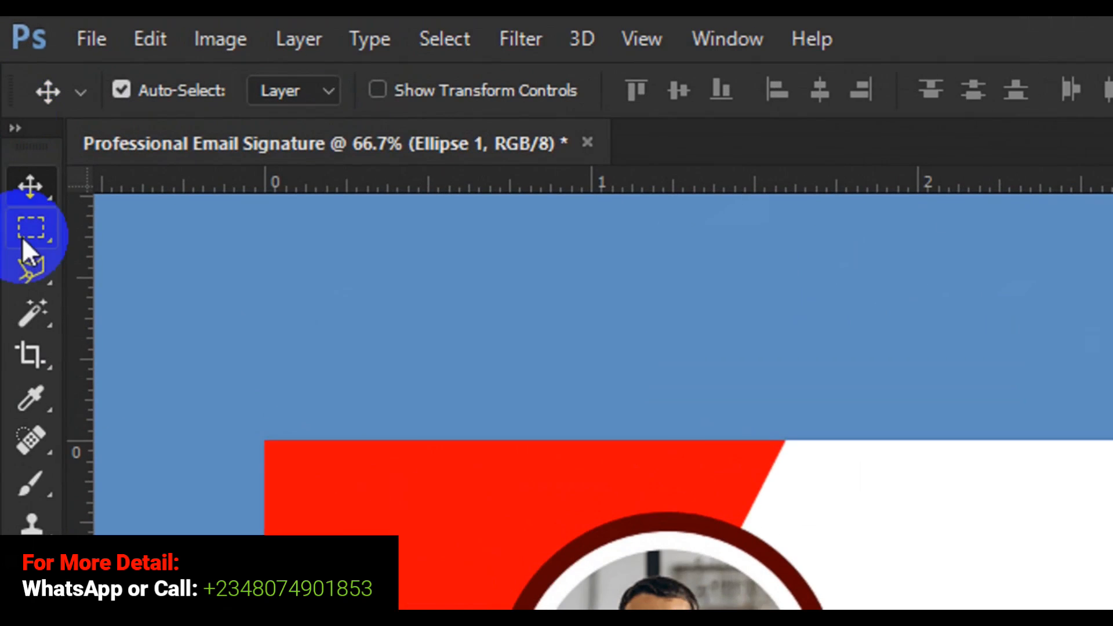
Switch to the Pen tool and sketch a trial outline around the ring.
{"action": "left_click", "coordinate": [27, 268]}
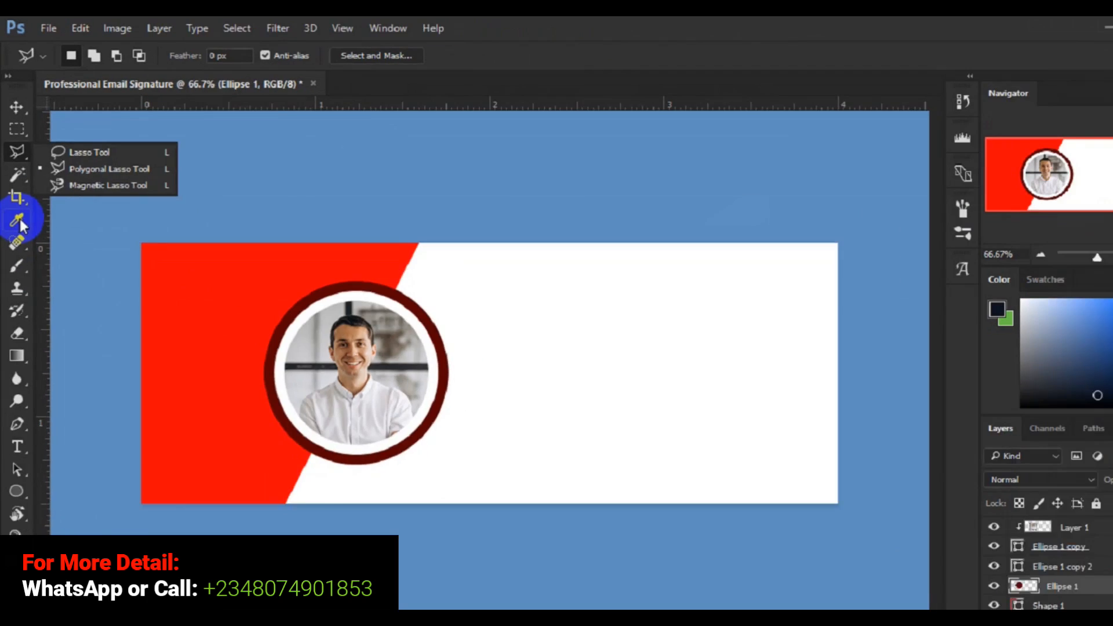
{"action": "left_click", "coordinate": [17, 424]}
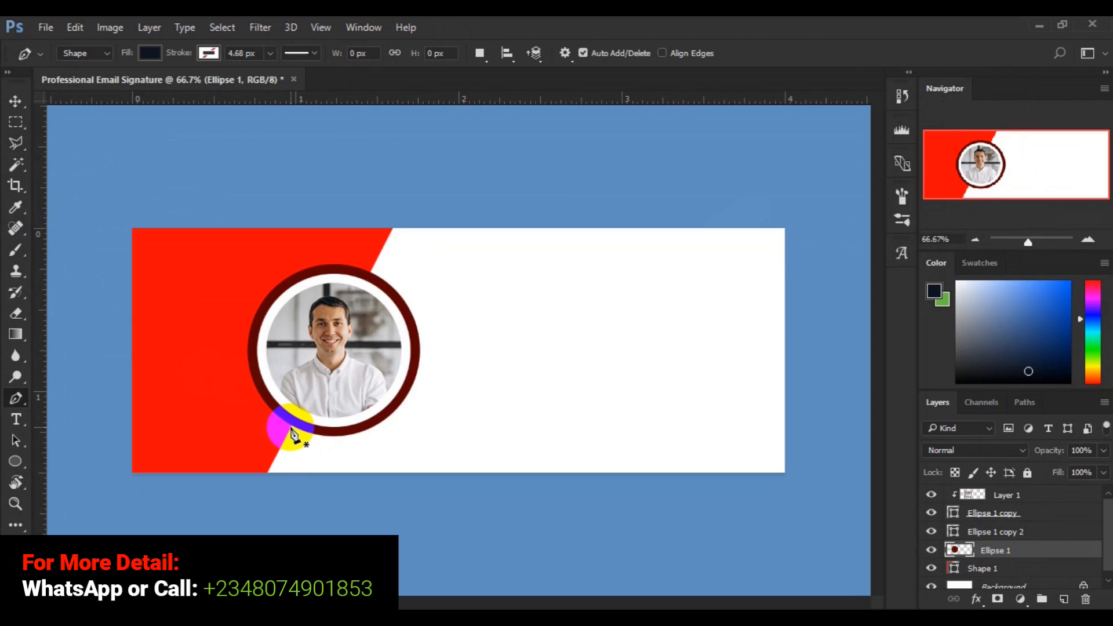
{"action": "left_click", "coordinate": [290, 430]}
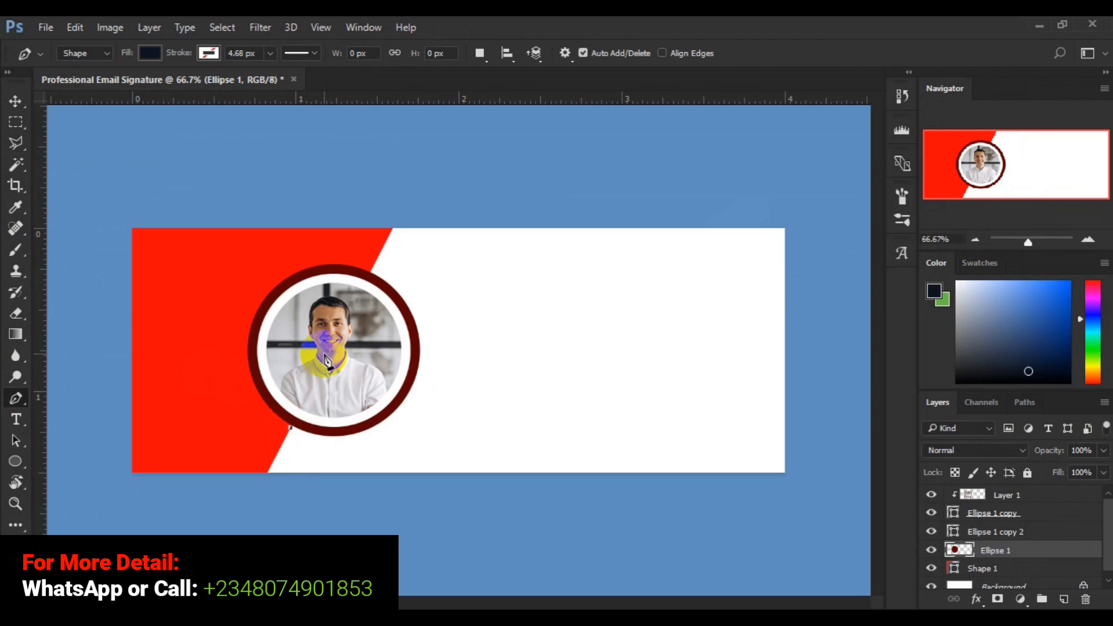
{"action": "left_click", "coordinate": [355, 275]}
{"action": "left_click", "coordinate": [306, 346]}
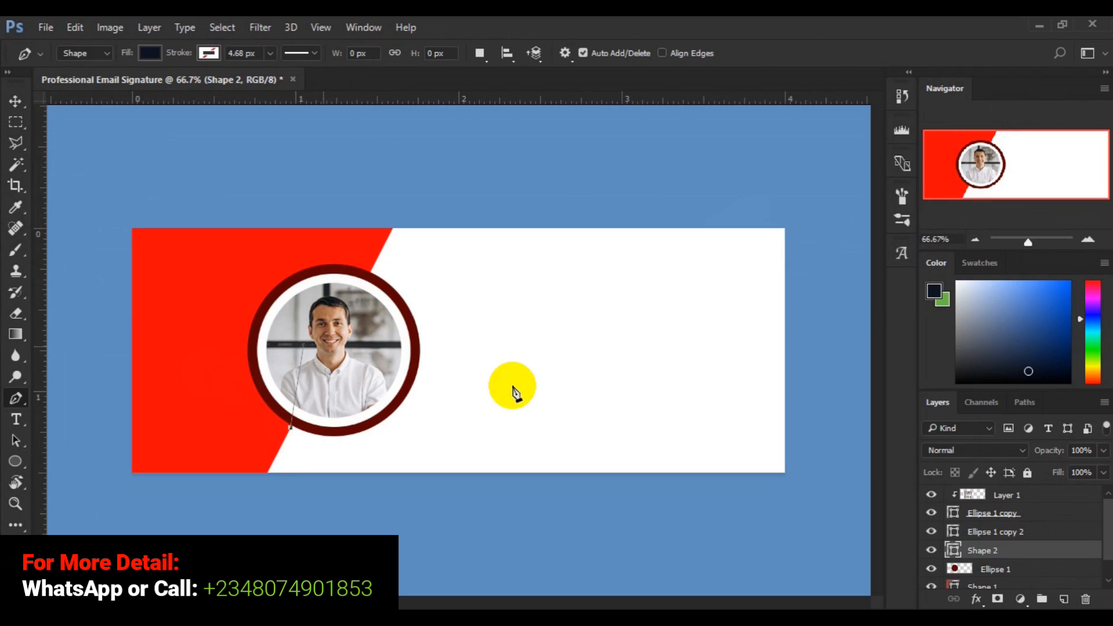
Discard the half-drawn outline and delete the empty Shape 2 layer.
{"action": "left_click", "coordinate": [514, 392]}
{"action": "left_click", "coordinate": [301, 399]}
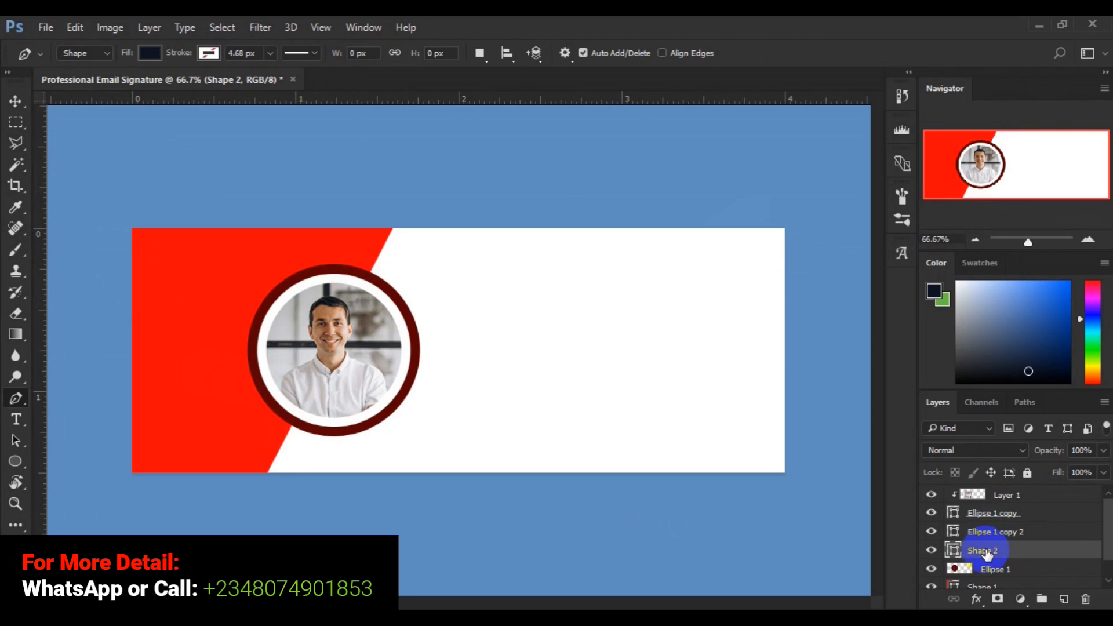
{"action": "key", "text": "Delete"}
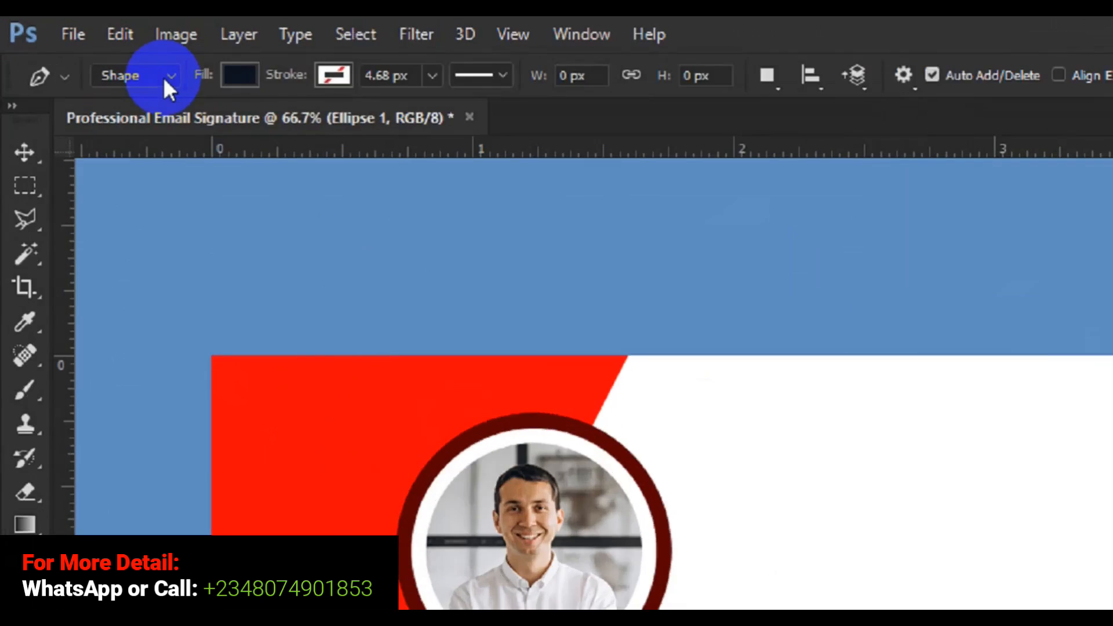
Set the Pen tool to Path mode and draw a closed path around the ring's upper-left side.
{"action": "left_click", "coordinate": [103, 53]}
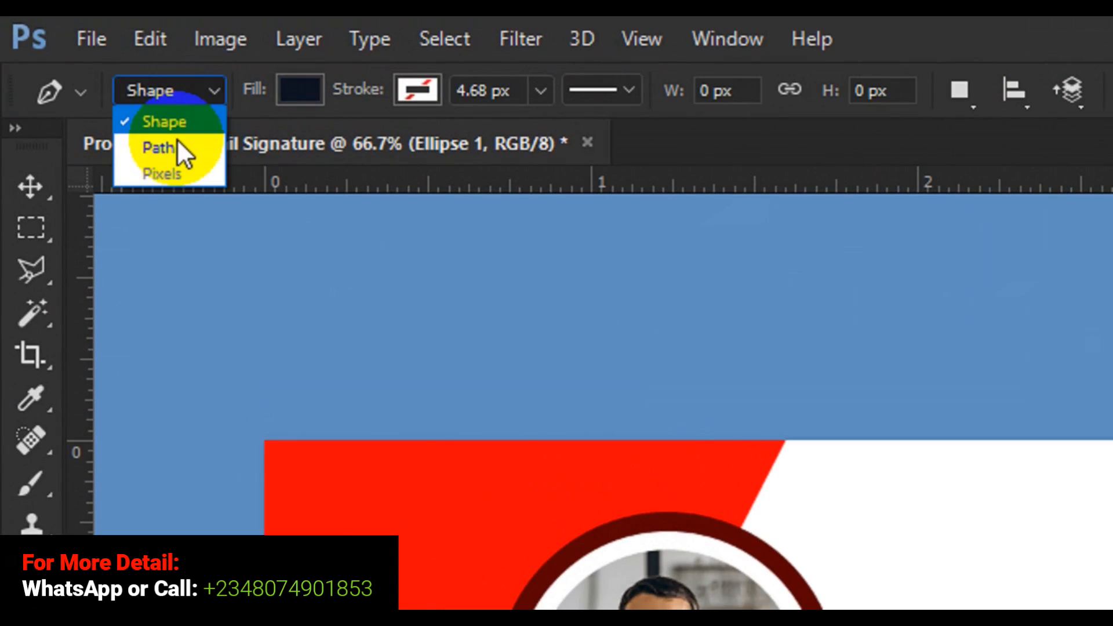
{"action": "left_click", "coordinate": [174, 149]}
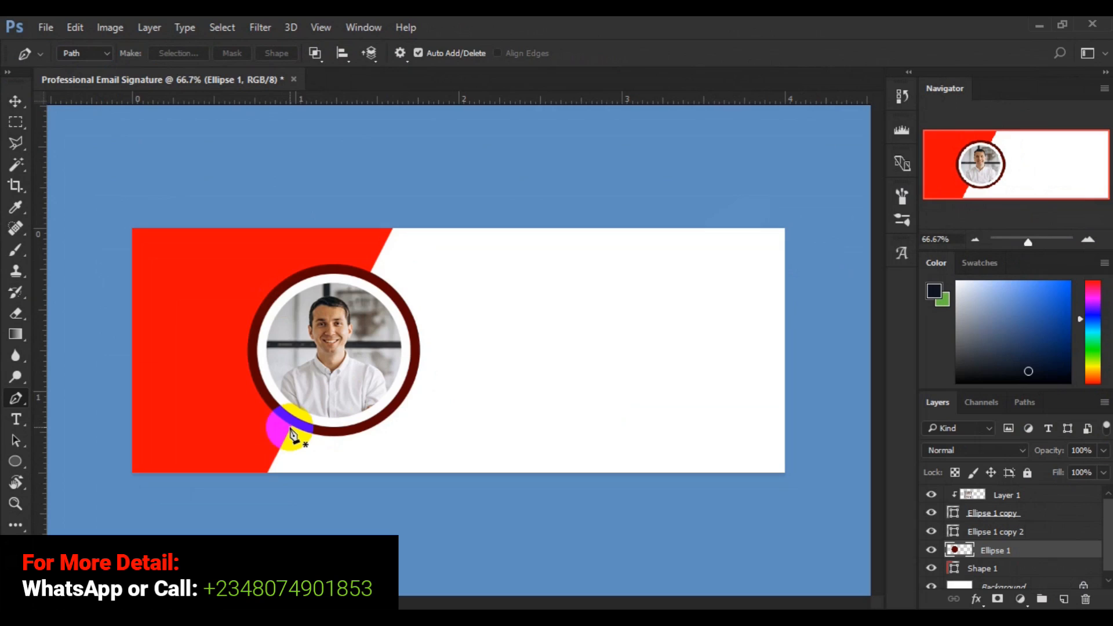
{"action": "left_click", "coordinate": [291, 429]}
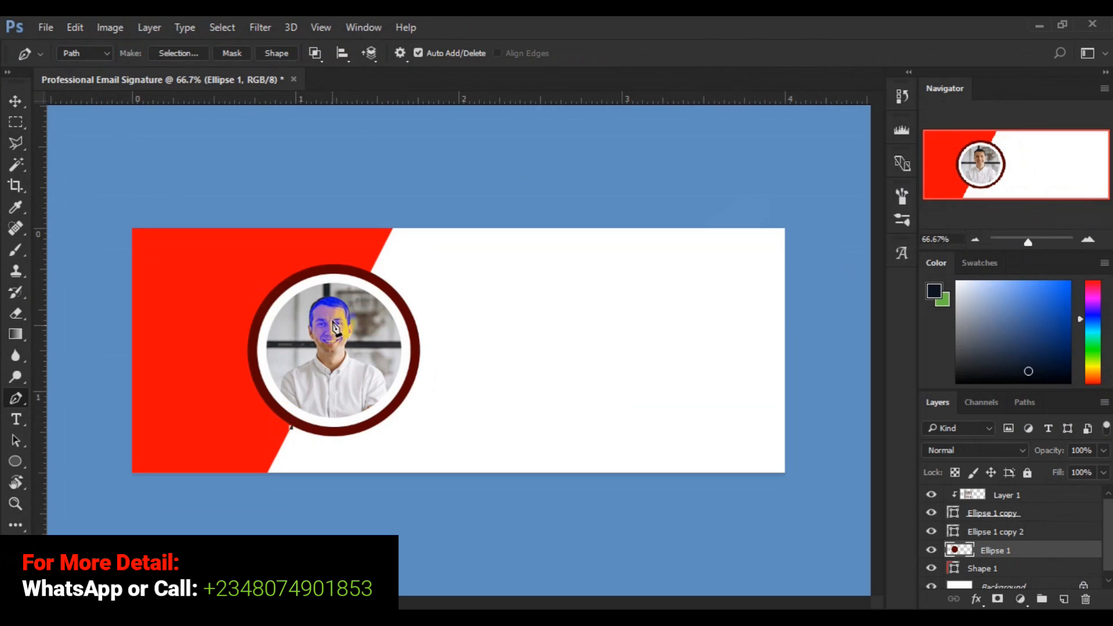
{"action": "left_click", "coordinate": [351, 269]}
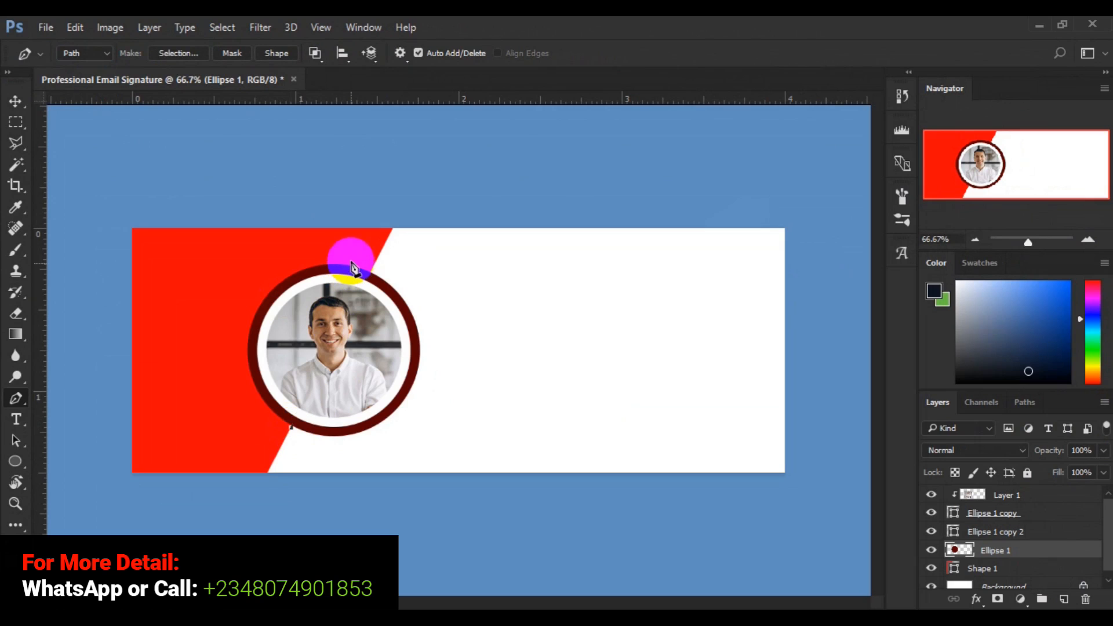
{"action": "left_click", "coordinate": [351, 262]}
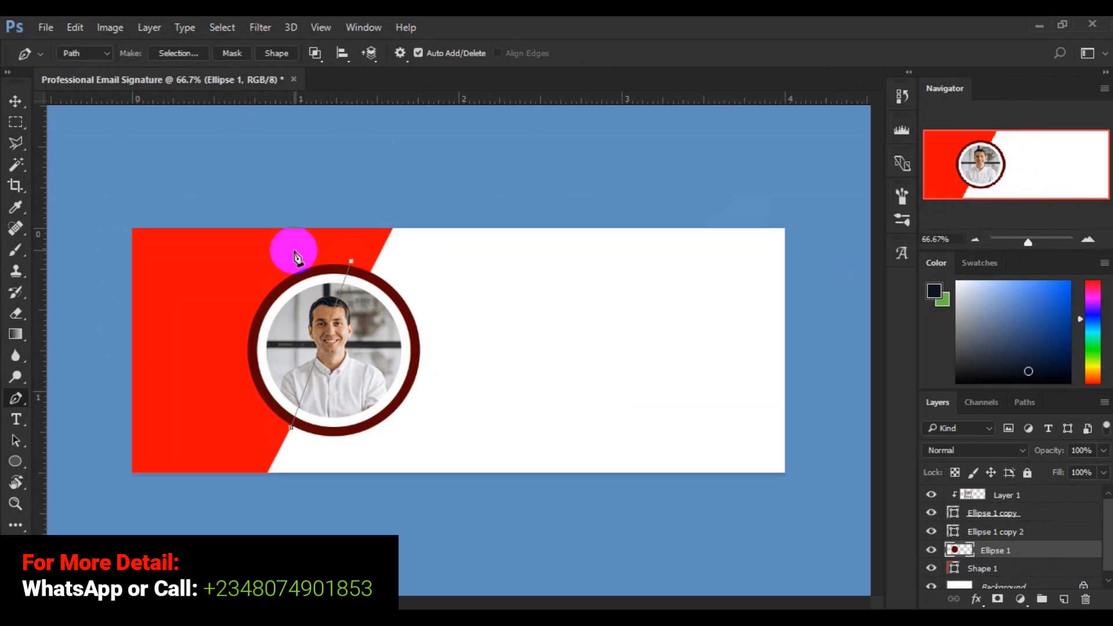
{"action": "left_click", "coordinate": [186, 313]}
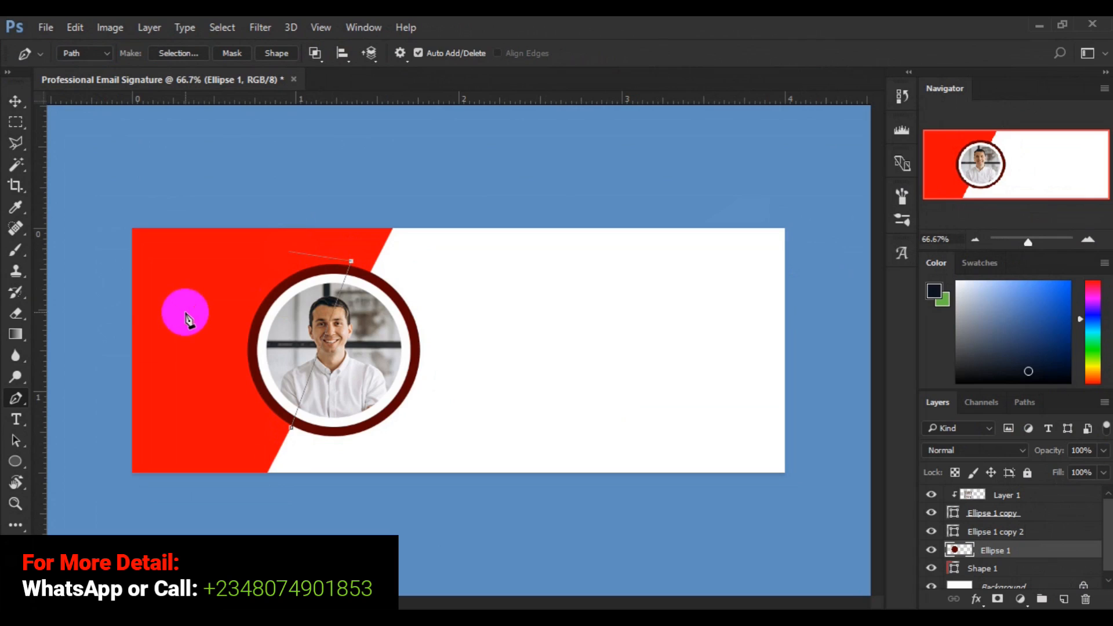
{"action": "left_click", "coordinate": [220, 429]}
{"action": "left_click", "coordinate": [291, 429]}
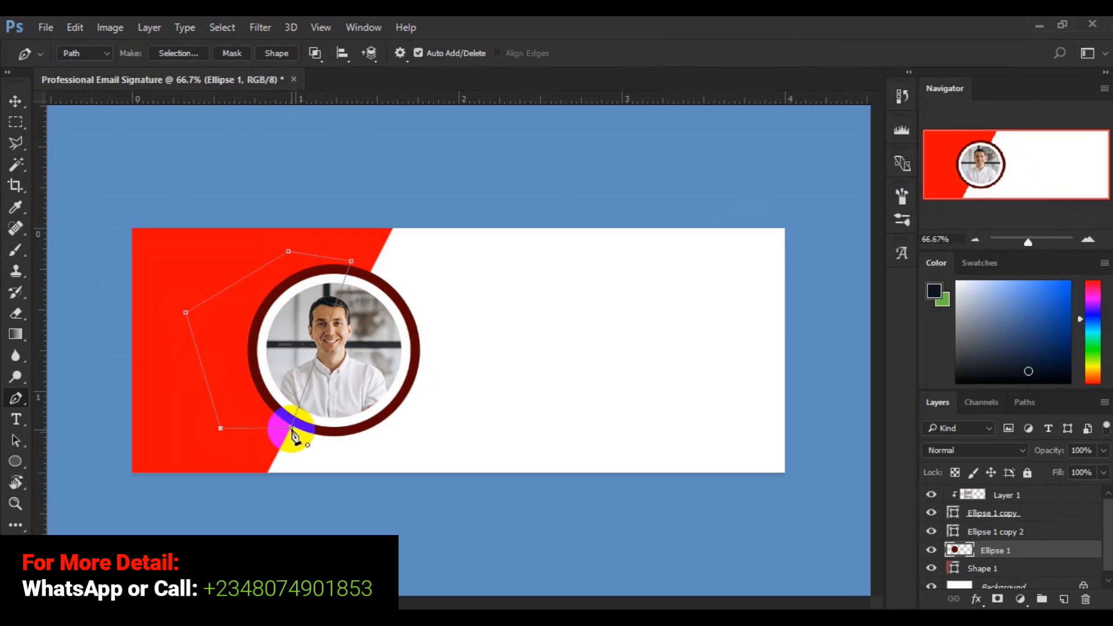
{"action": "left_click", "coordinate": [292, 429]}
Turn the path into a 1-pixel-feathered selection and delete the maroon ring's left portion inside it.
{"action": "right_click", "coordinate": [228, 403]}
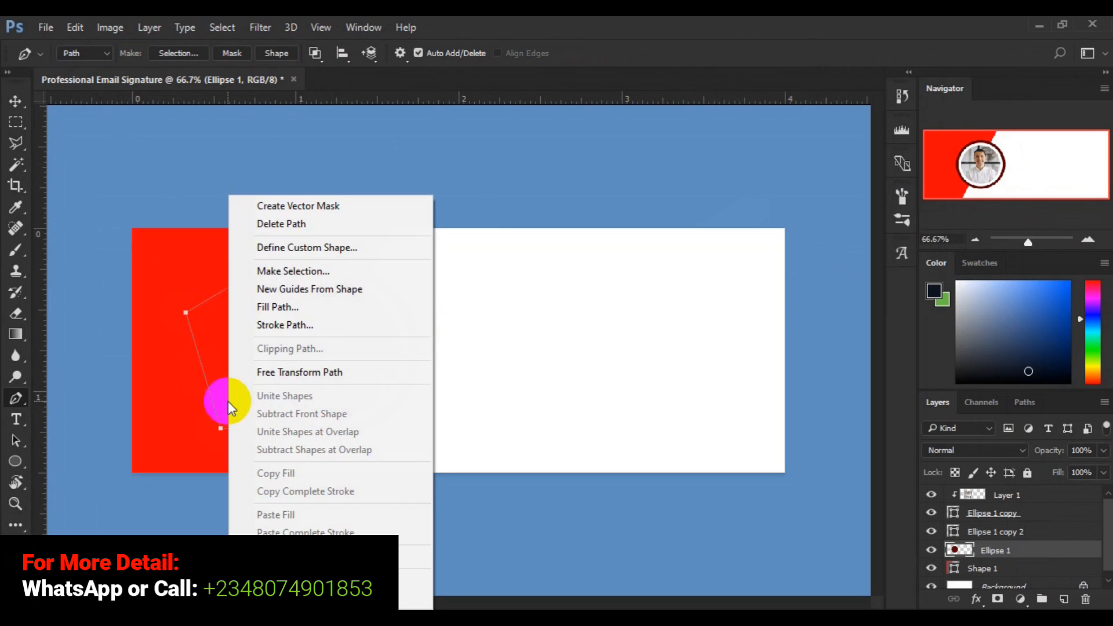
{"action": "left_click", "coordinate": [297, 277]}
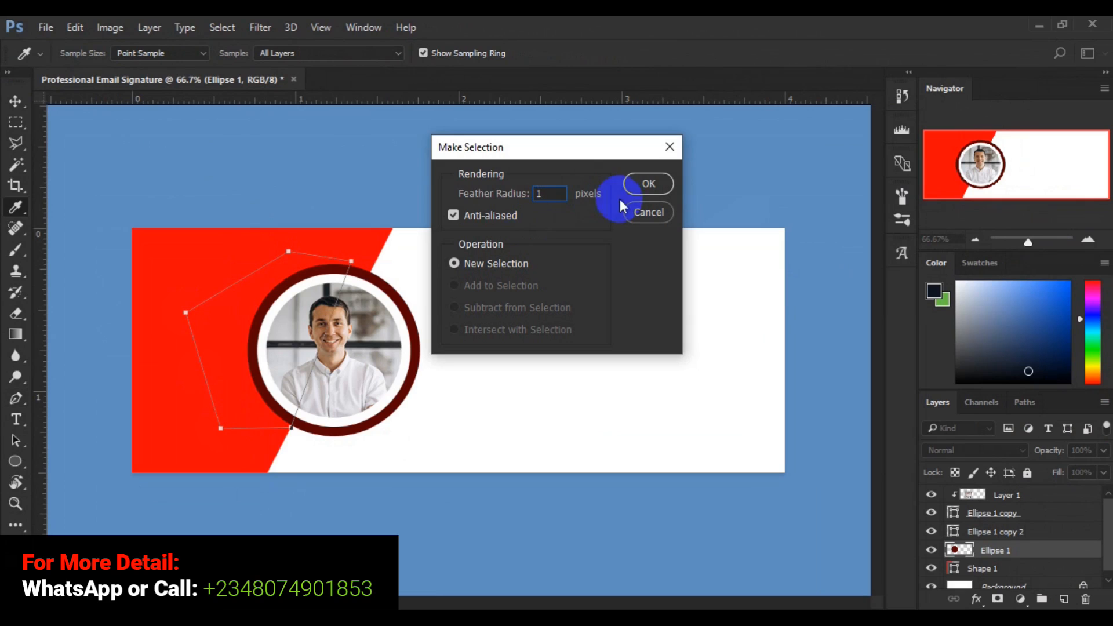
{"action": "left_click", "coordinate": [659, 189]}
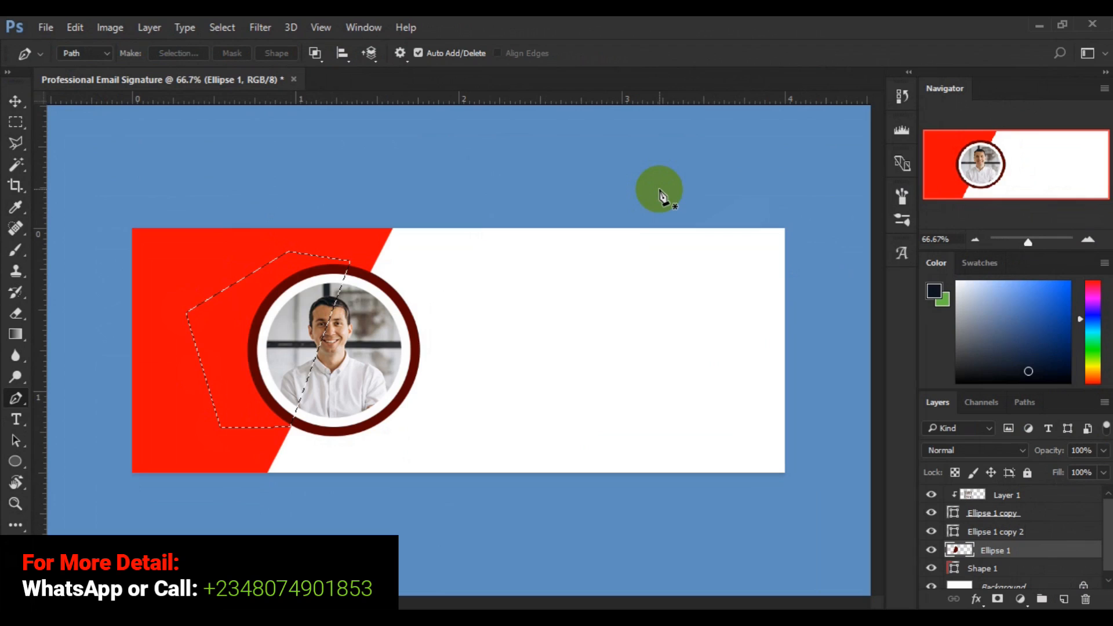
{"action": "key", "text": "Delete"}
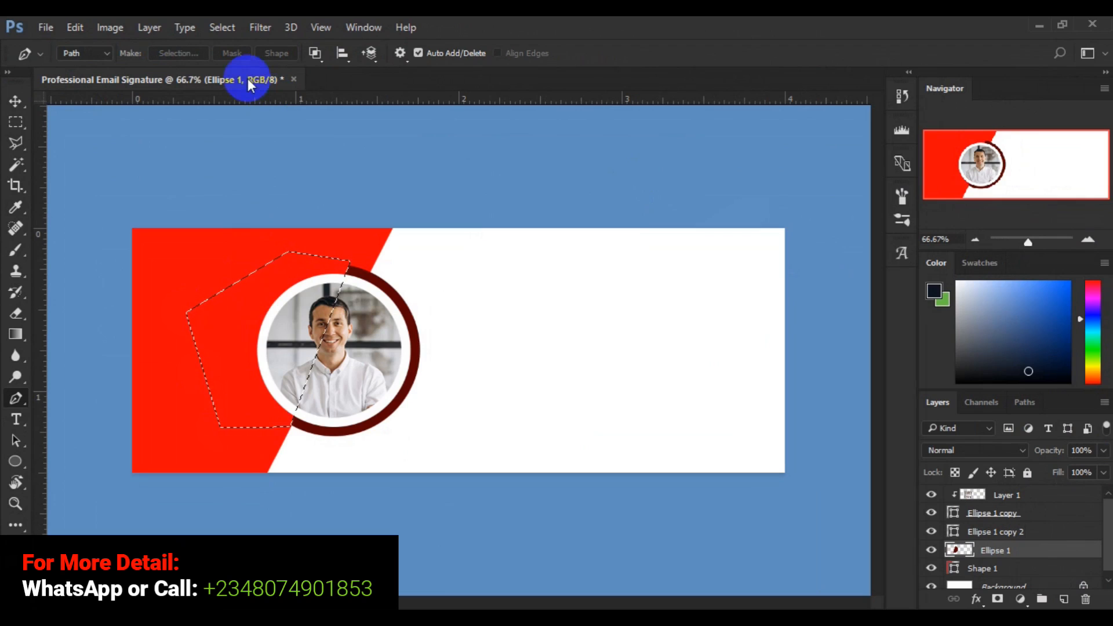
{"action": "left_click", "coordinate": [224, 28]}
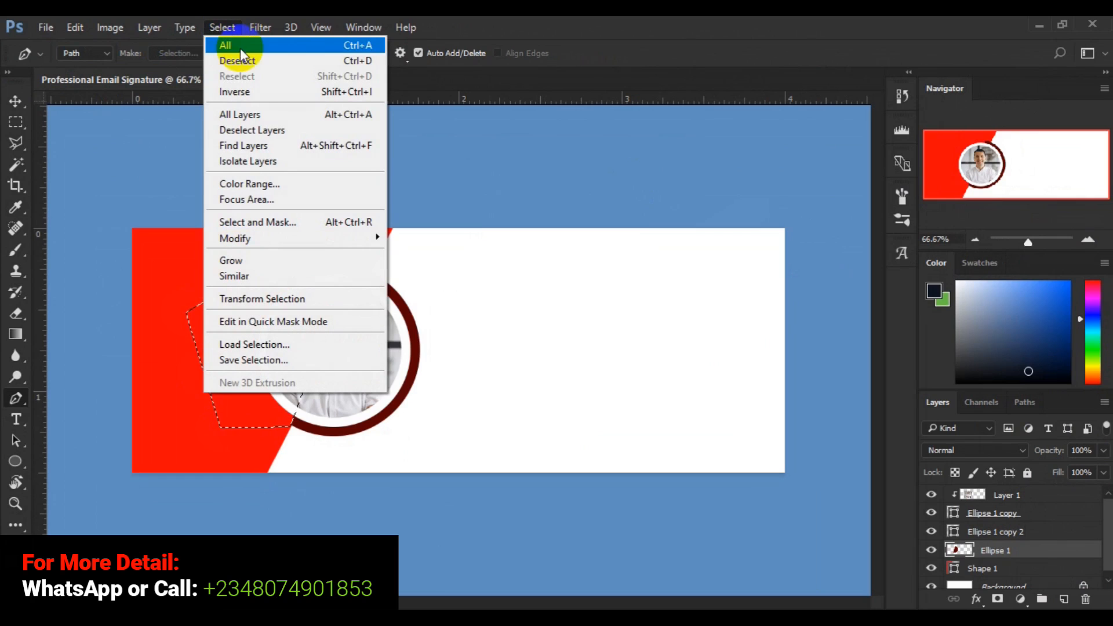
Deselect, then toggle the Ellipse 1 copy 2 white ring's visibility off and back on.
{"action": "left_click", "coordinate": [243, 61]}
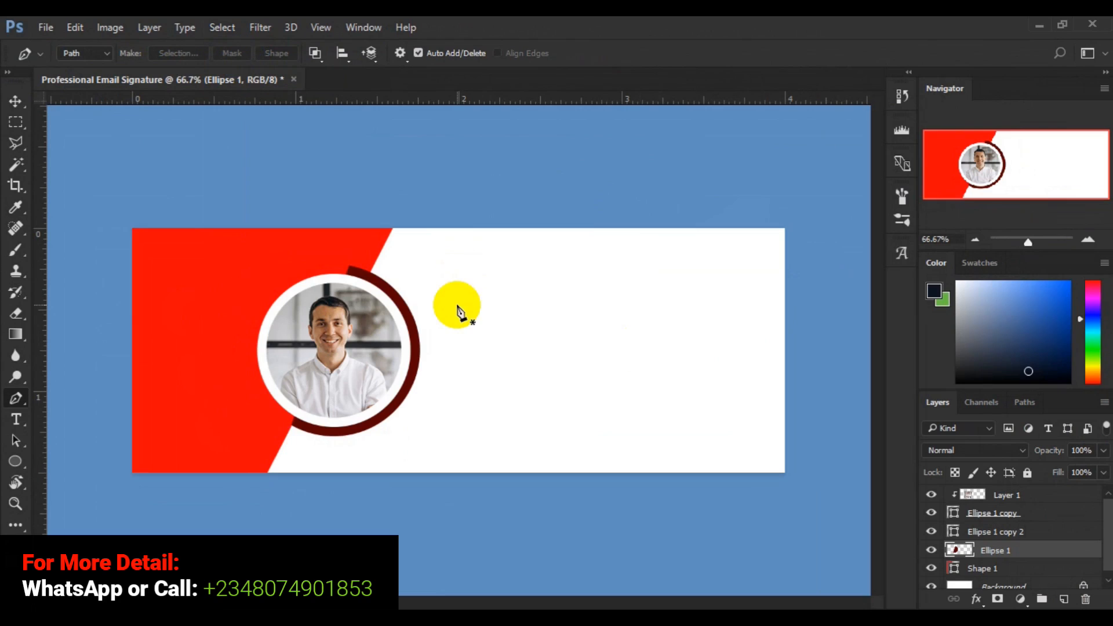
{"action": "left_click", "coordinate": [977, 533]}
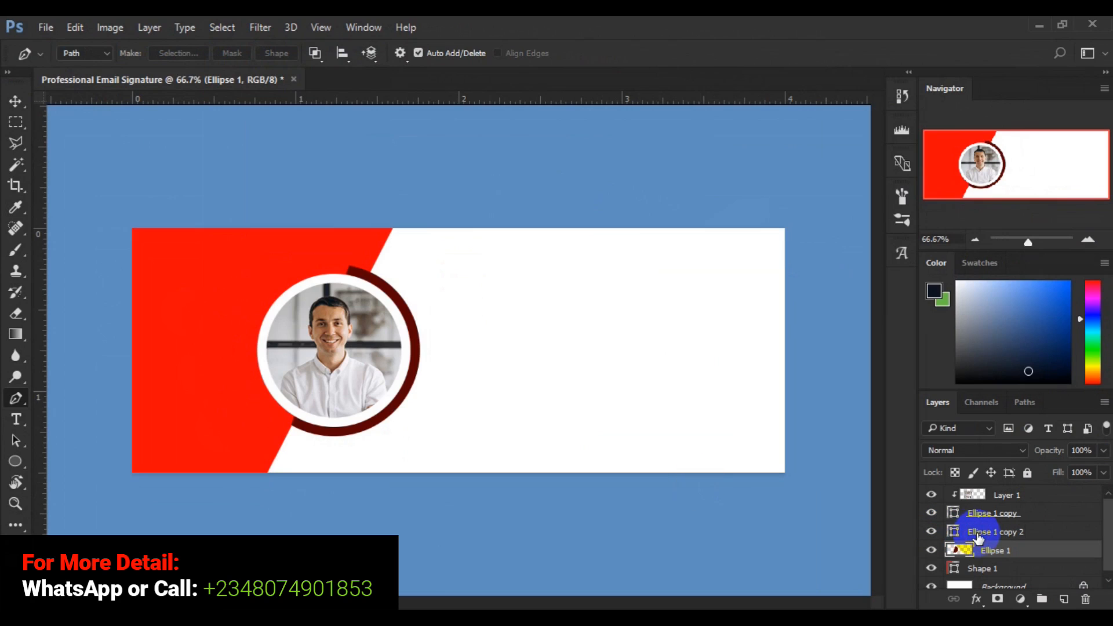
{"action": "left_click", "coordinate": [977, 536]}
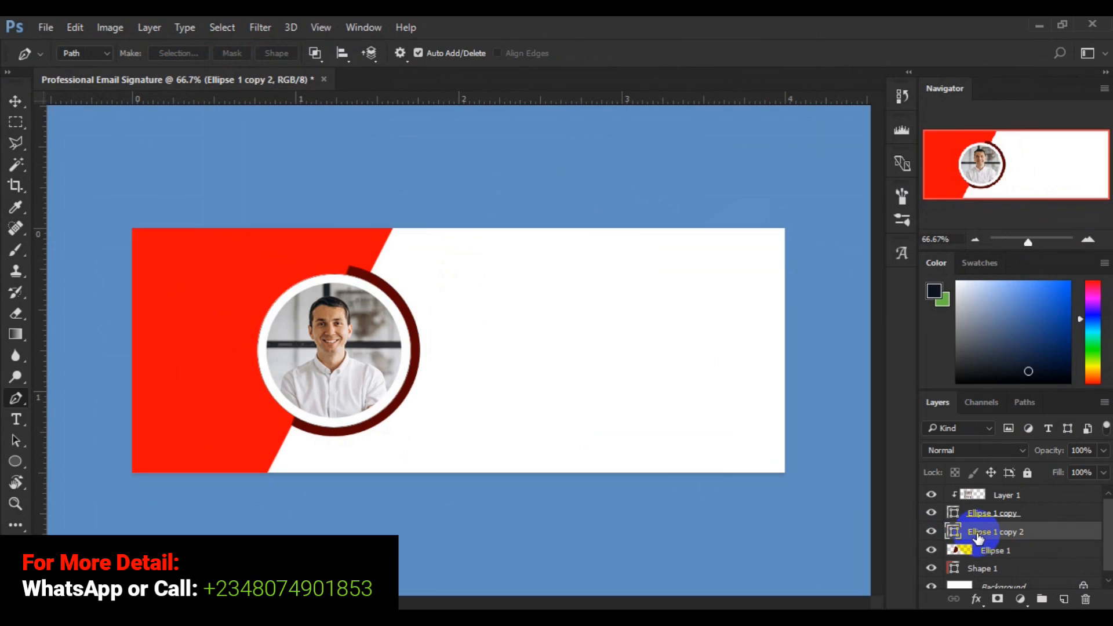
{"action": "left_click", "coordinate": [931, 534]}
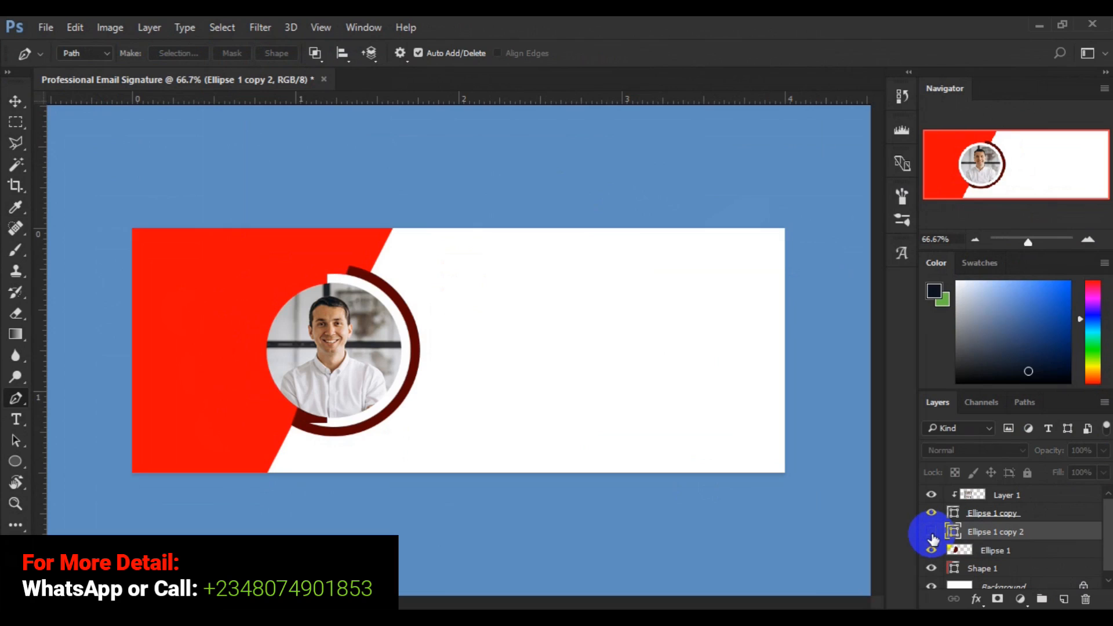
{"action": "left_click", "coordinate": [931, 534]}
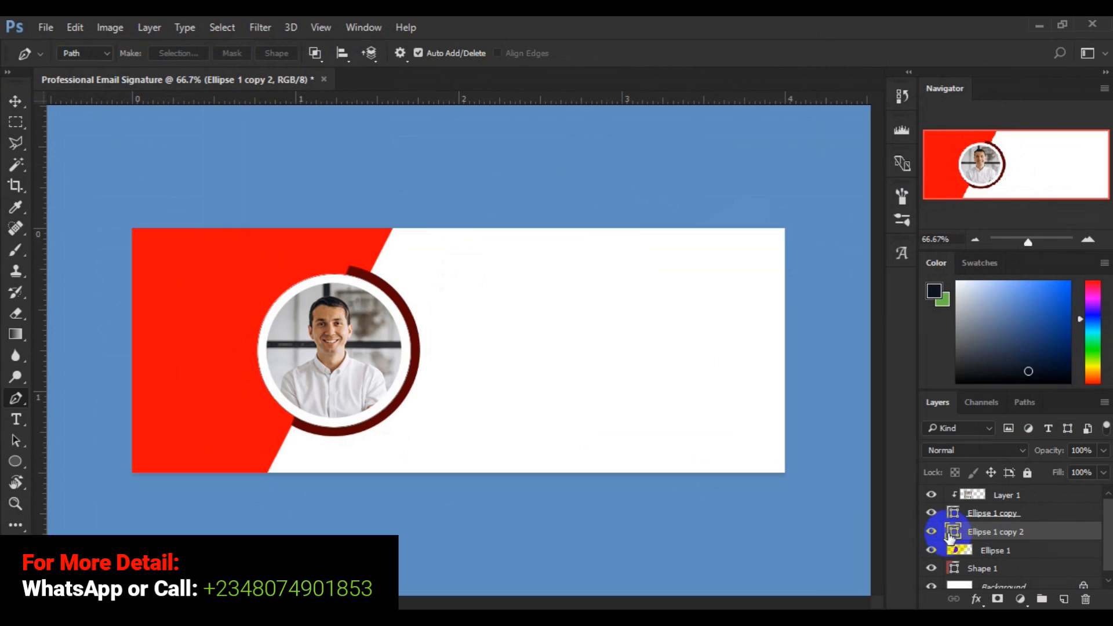
Rasterize the Ellipse 1 copy 2 white ring layer and start a path at its lower-left edge.
{"action": "right_click", "coordinate": [978, 532]}
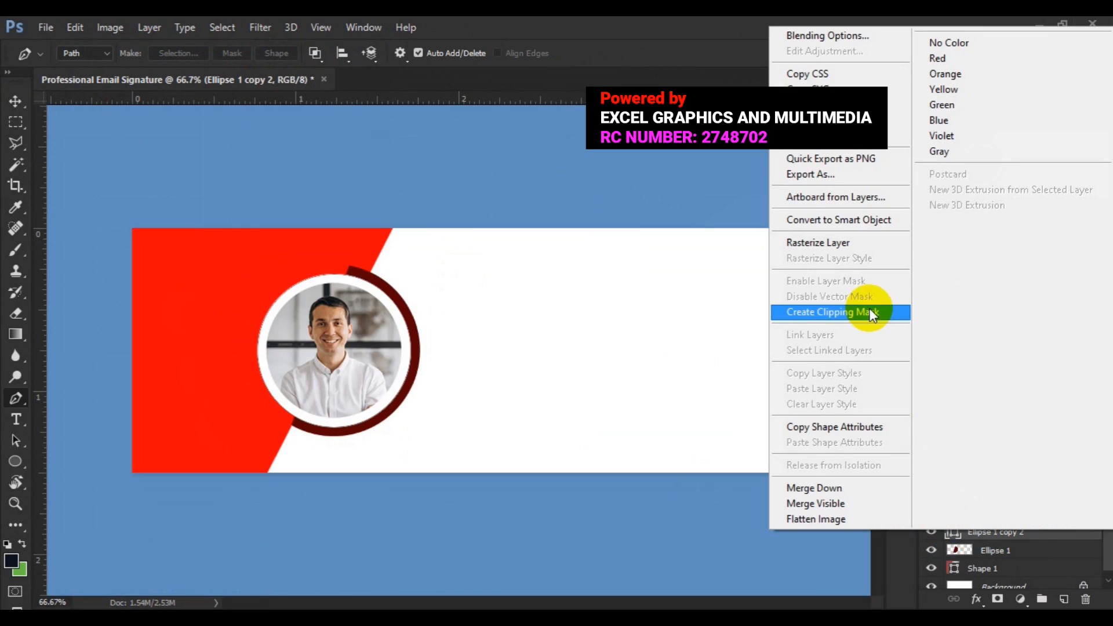
{"action": "left_click", "coordinate": [816, 243]}
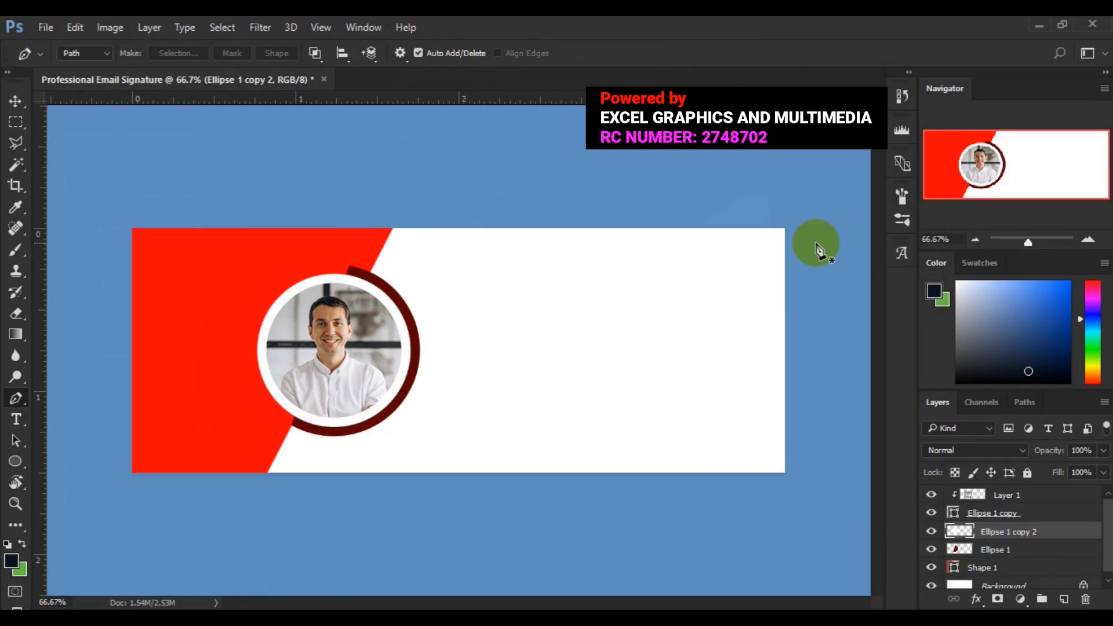
{"action": "left_click", "coordinate": [303, 430]}
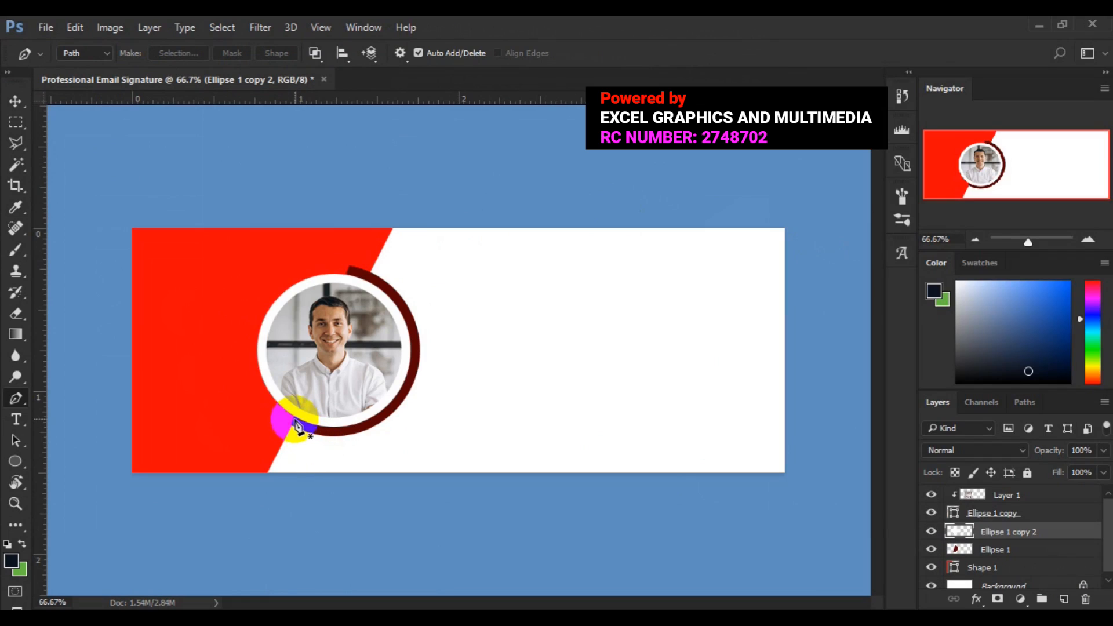
{"action": "left_click", "coordinate": [295, 422]}
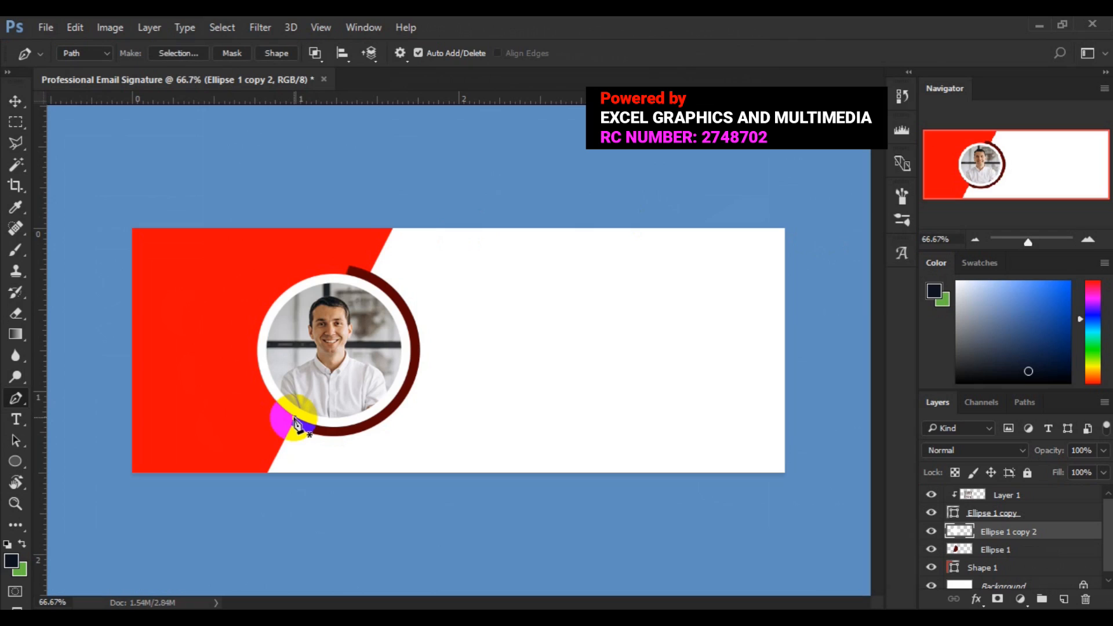
Continue the path around the ring's top and right side, closing it at the start point.
{"action": "left_click", "coordinate": [350, 280]}
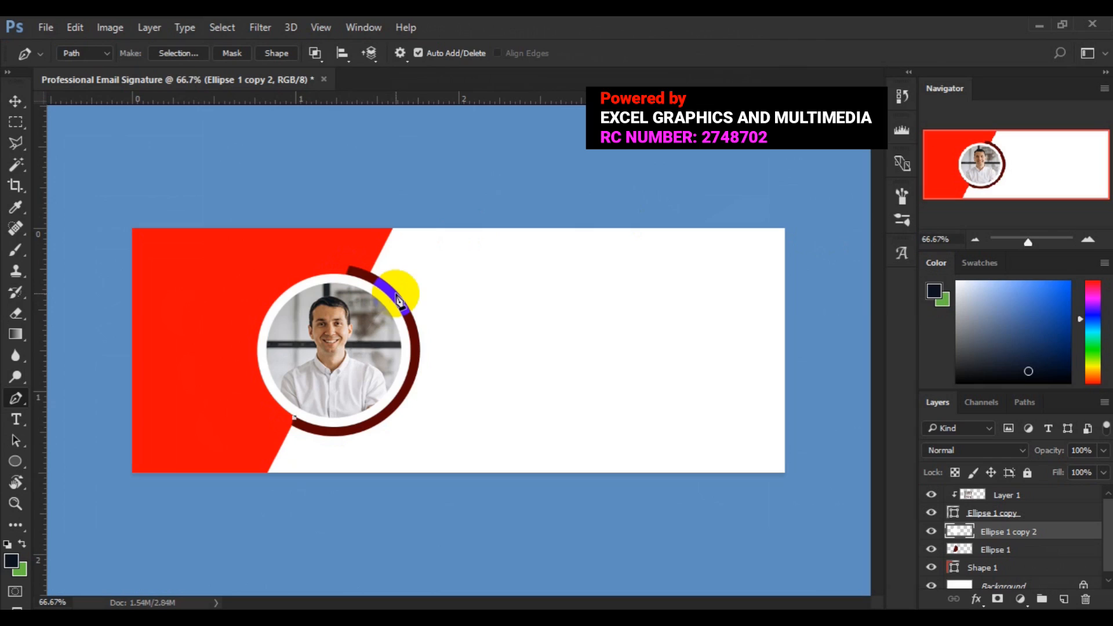
{"action": "left_click", "coordinate": [398, 298]}
{"action": "left_click", "coordinate": [495, 356]}
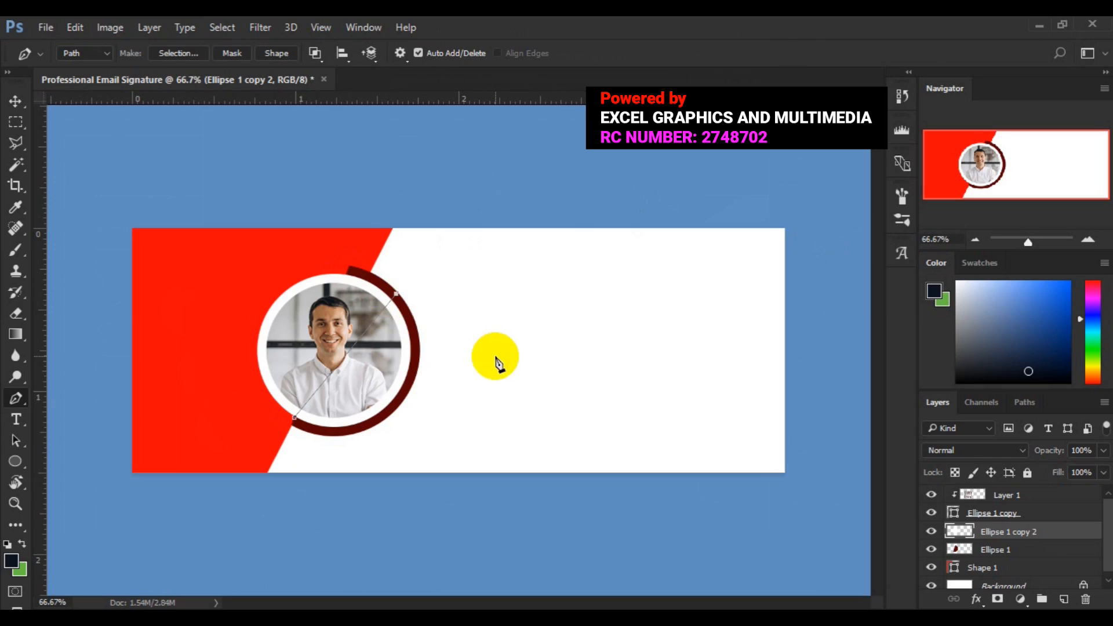
{"action": "left_click", "coordinate": [436, 436]}
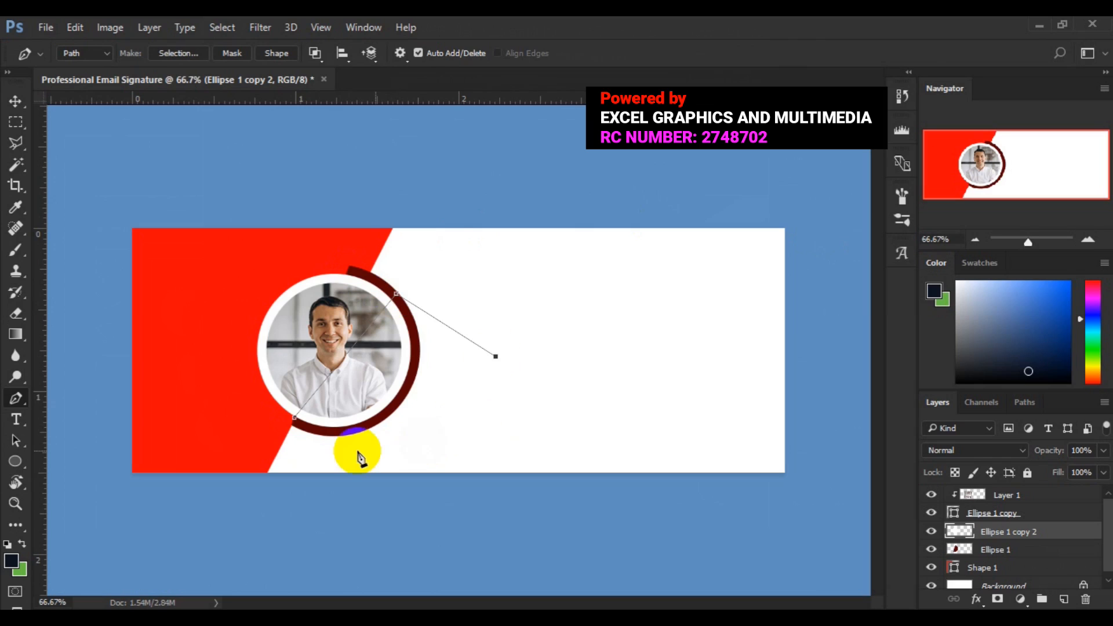
{"action": "left_click", "coordinate": [328, 459]}
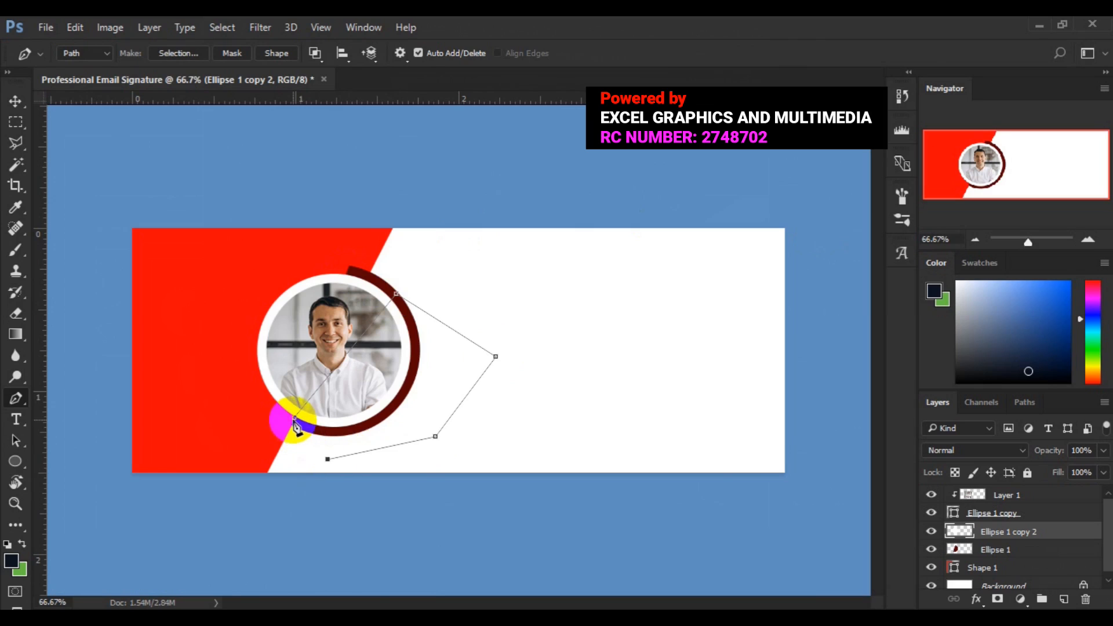
{"action": "left_click", "coordinate": [309, 449]}
{"action": "left_click", "coordinate": [294, 419]}
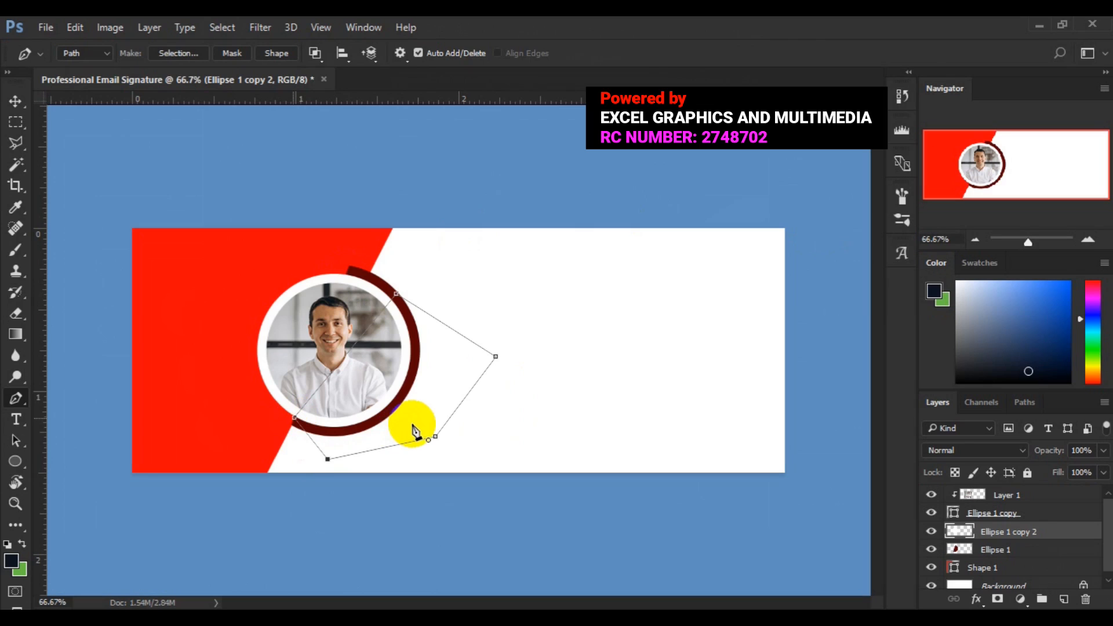
{"action": "right_click", "coordinate": [413, 429]}
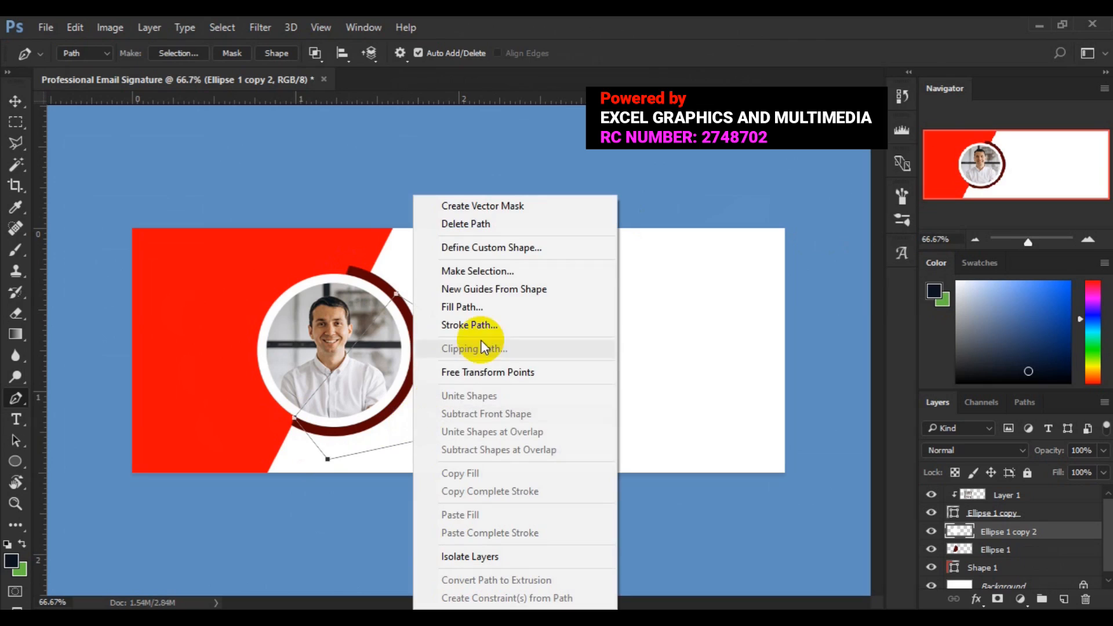
Make a selection from the path, then clear it with Ctrl+D and hide the path.
{"action": "left_click", "coordinate": [482, 273]}
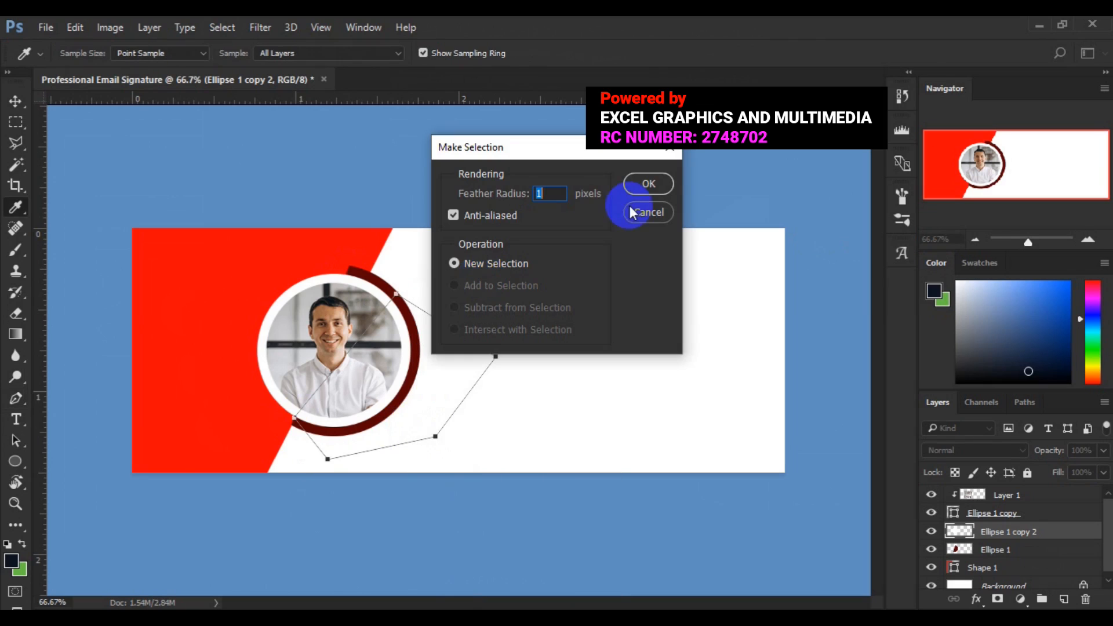
{"action": "left_click", "coordinate": [641, 187]}
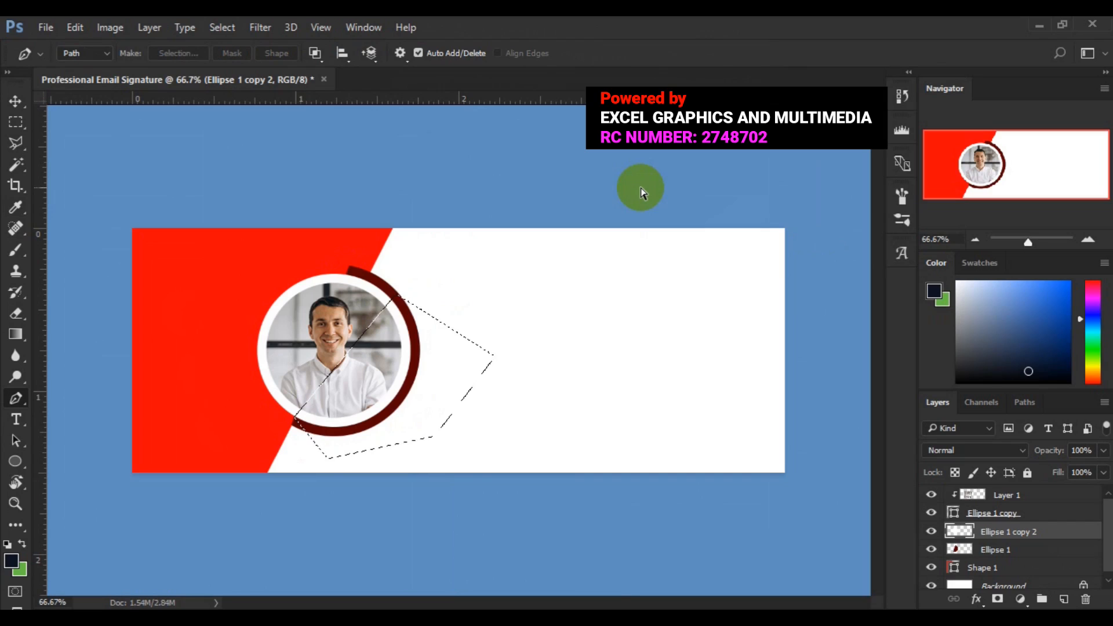
{"action": "key", "text": "ctrl+d"}
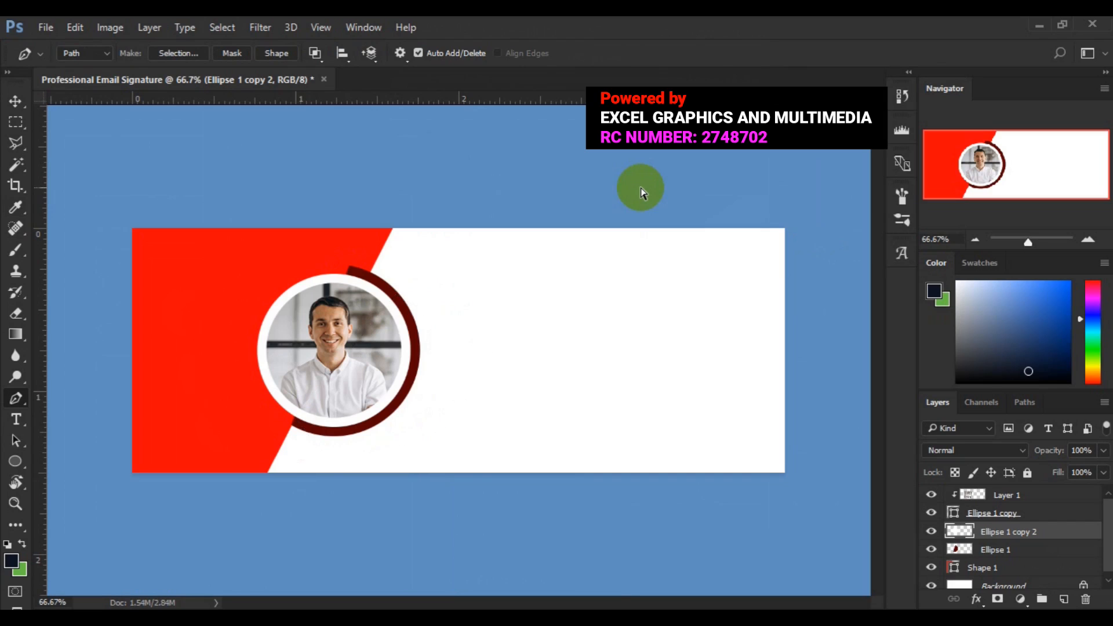
{"action": "left_click", "coordinate": [932, 571]}
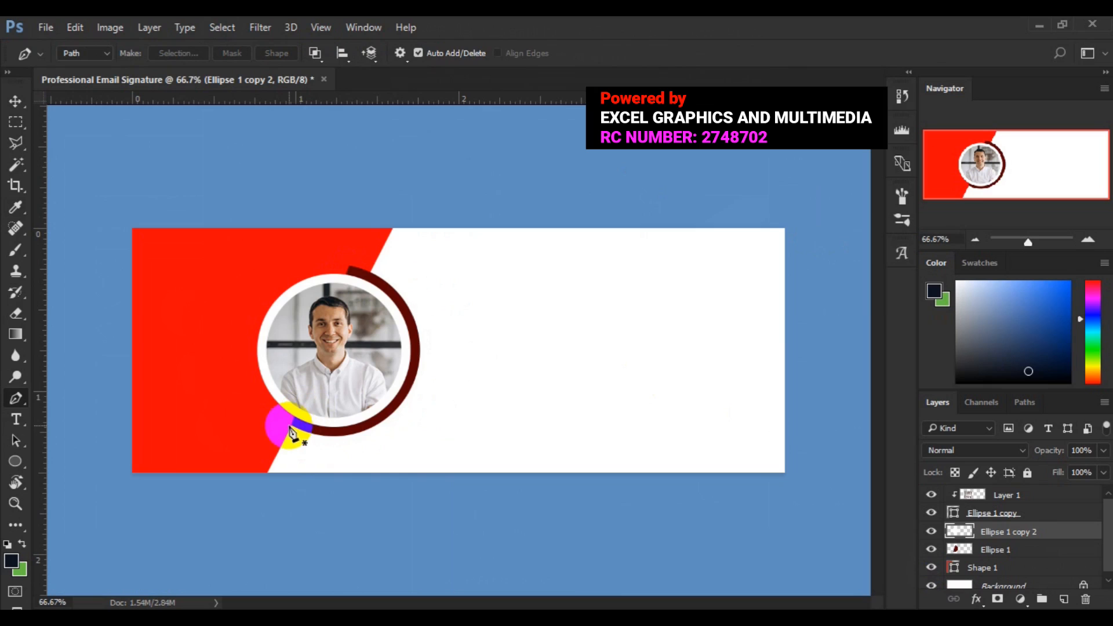
At 100% zoom, draw a closed Pen path around the ring's right half, from its lower-left end to its top.
{"action": "key", "text": "ctrl+plus"}
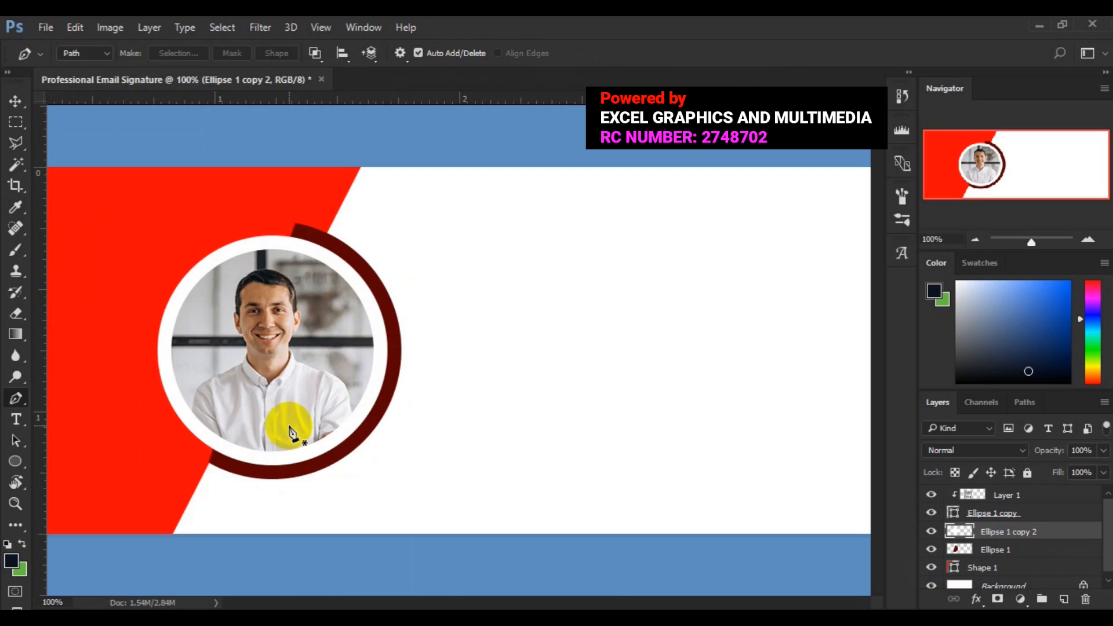
{"action": "left_click", "coordinate": [214, 450]}
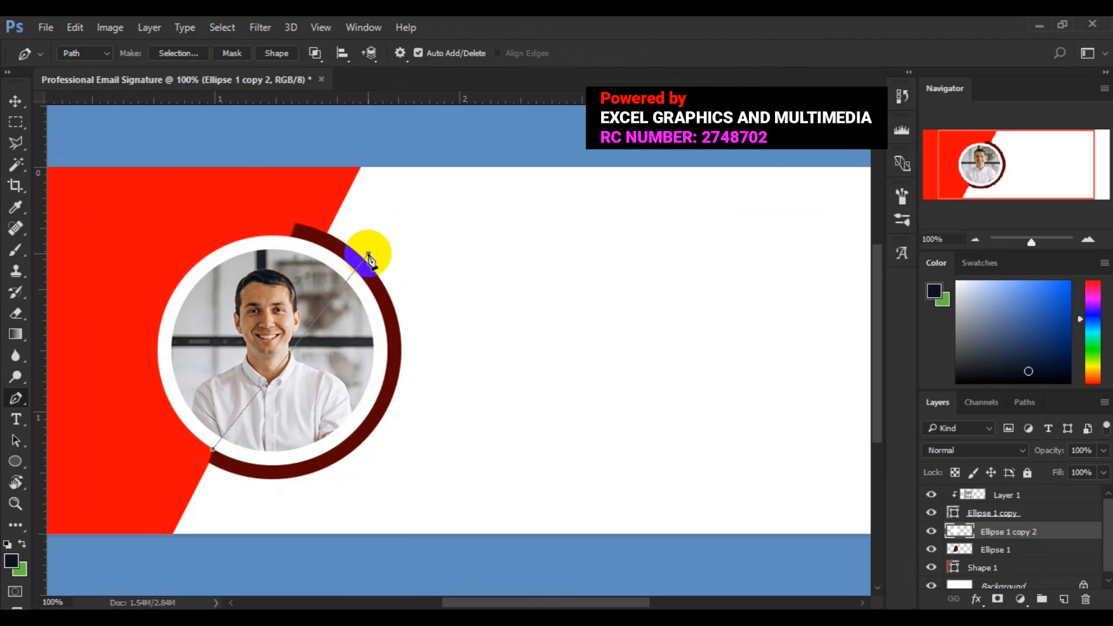
{"action": "left_click_drag", "start_coordinate": [369, 255], "coordinate": [431, 310]}
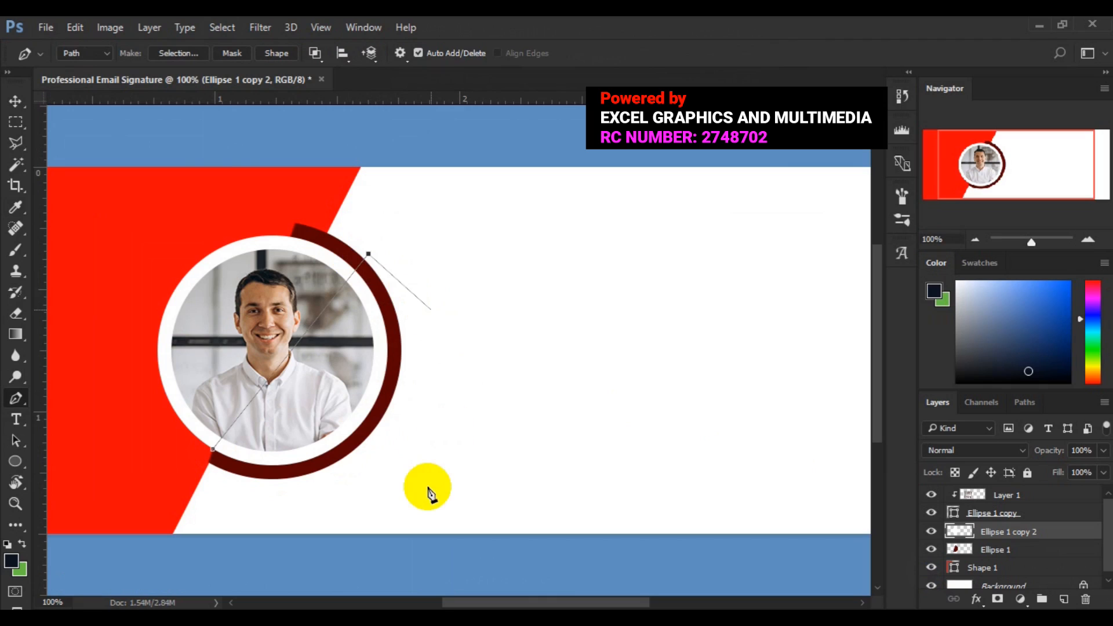
{"action": "left_click", "coordinate": [256, 508]}
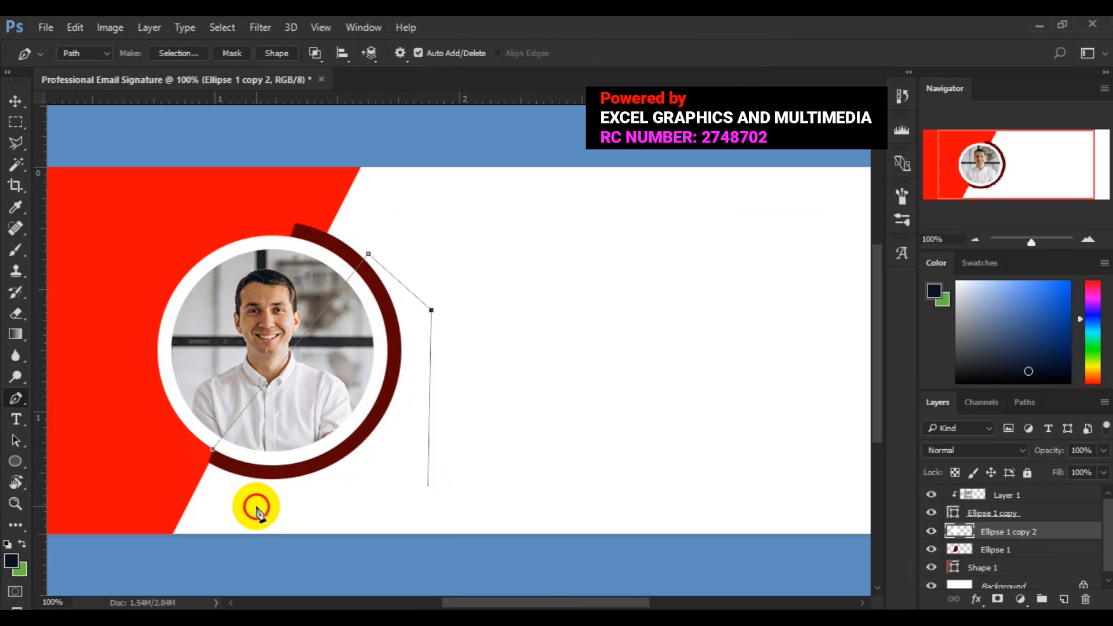
{"action": "left_click", "coordinate": [213, 451]}
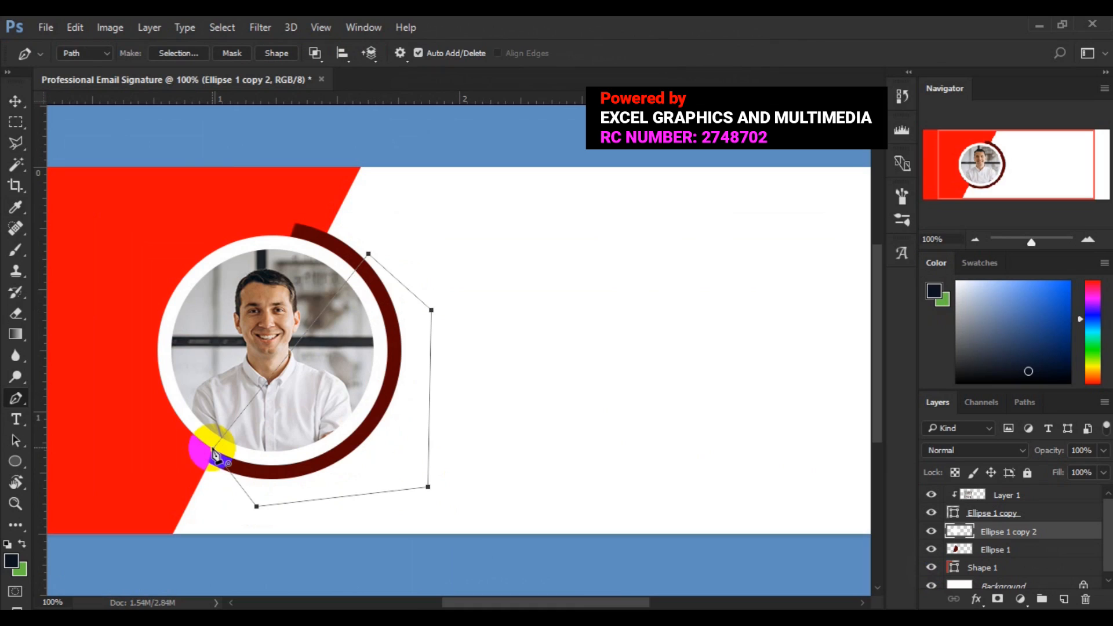
{"action": "left_click", "coordinate": [214, 450]}
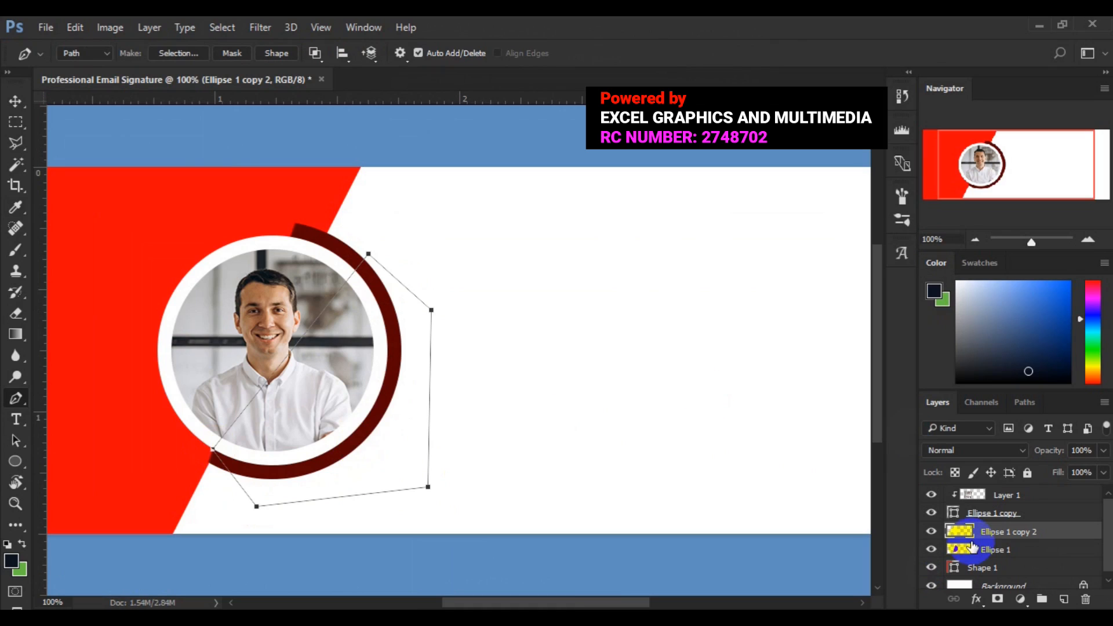
Turn the ring path into a selection, delete that part of the ring, and deselect.
{"action": "left_click", "coordinate": [390, 411]}
{"action": "right_click", "coordinate": [391, 411]}
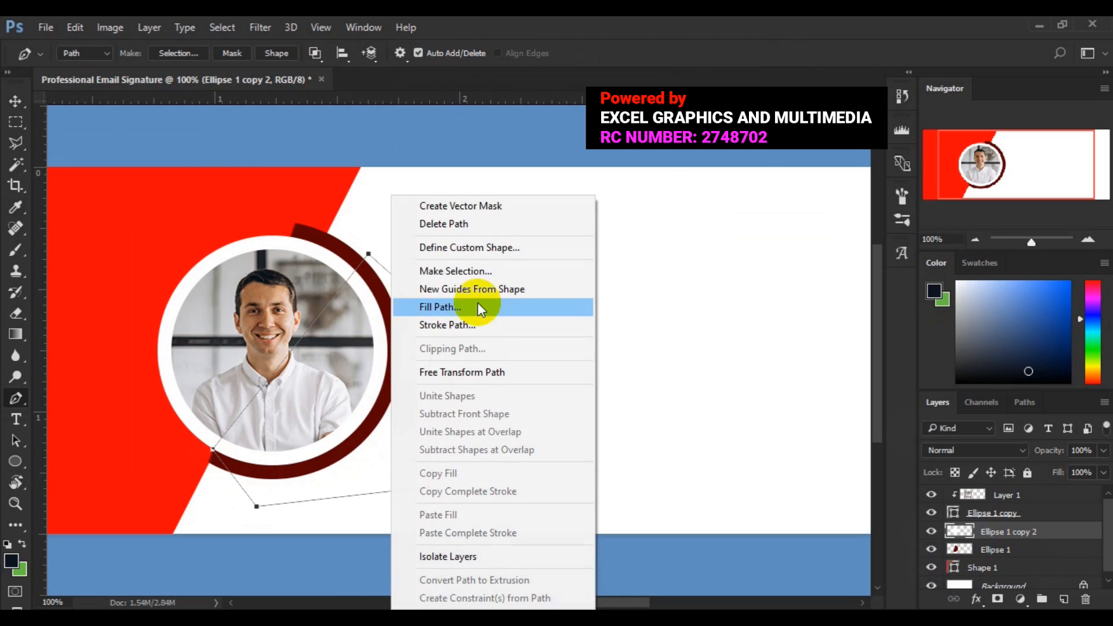
{"action": "left_click", "coordinate": [475, 272]}
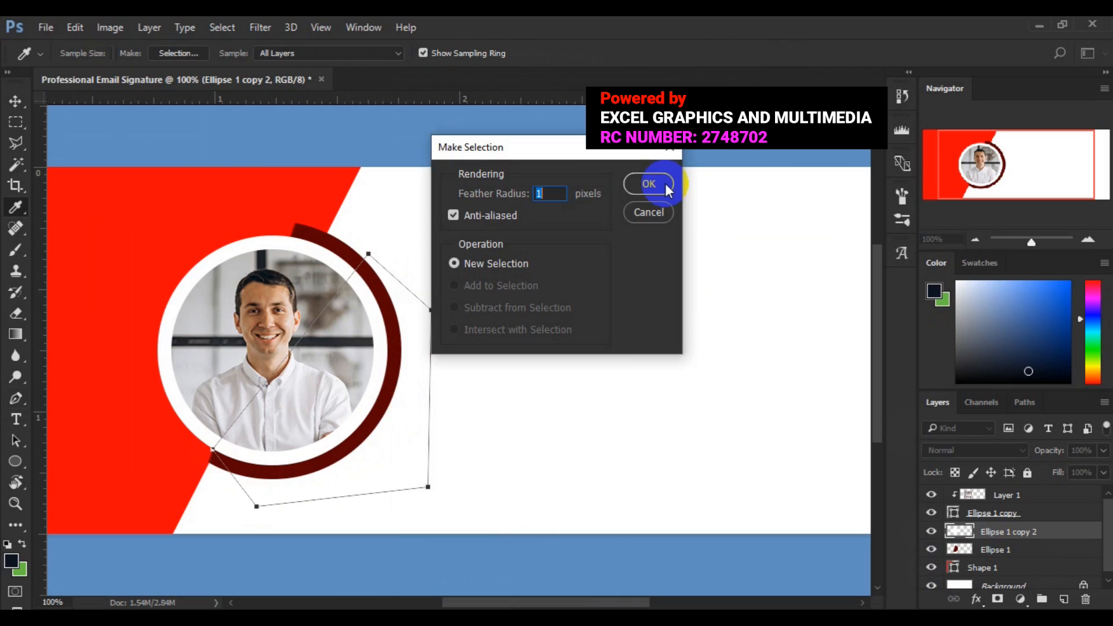
{"action": "left_click", "coordinate": [649, 184]}
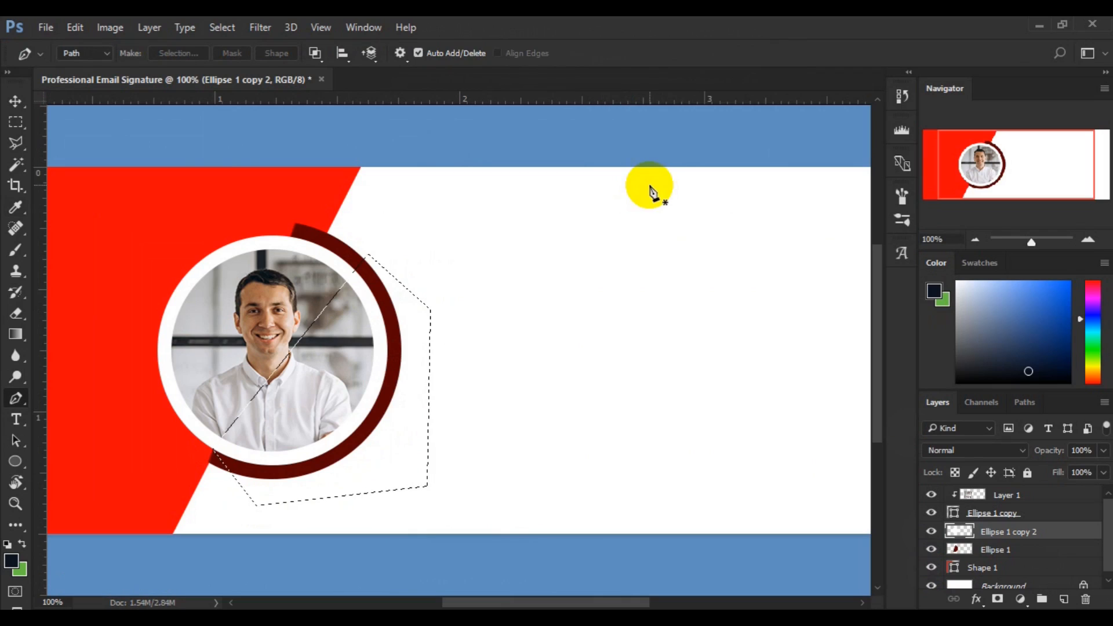
{"action": "key", "text": "Delete"}
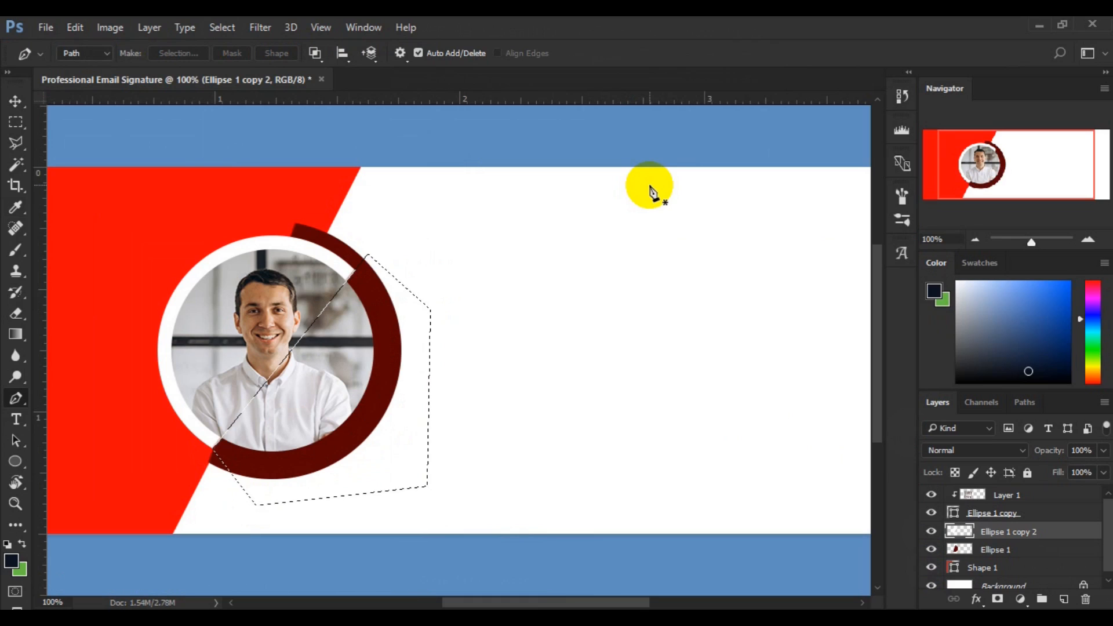
{"action": "key", "text": "ctrl+d"}
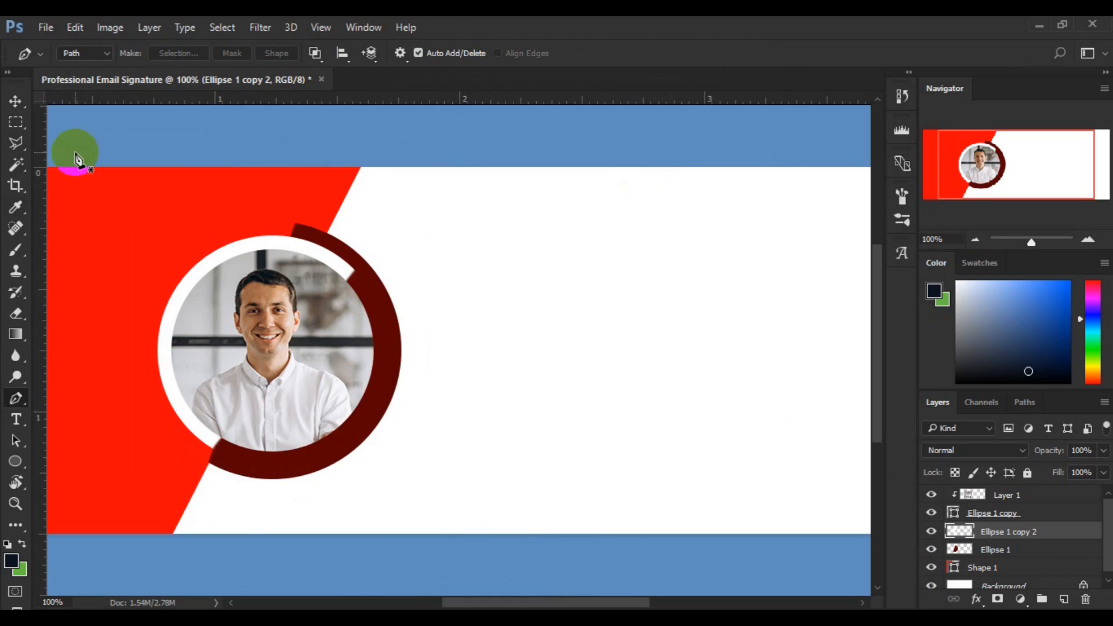
With the Move tool active, zoom out to 66.67% and restore the previous polygon selection.
{"action": "left_click", "coordinate": [14, 105]}
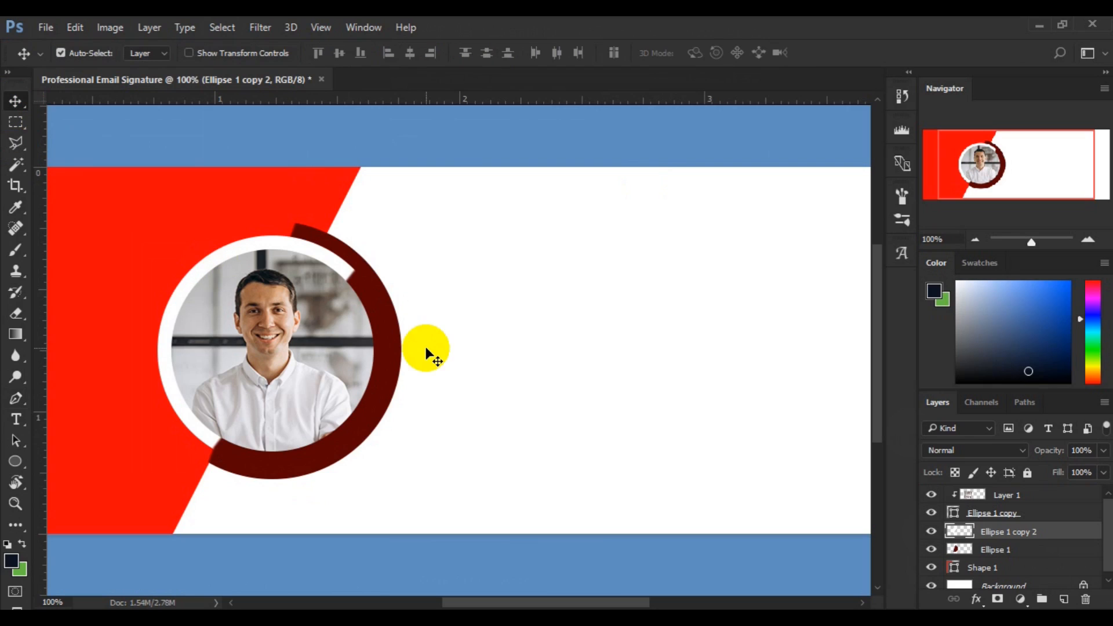
{"action": "key", "text": "ctrl"}
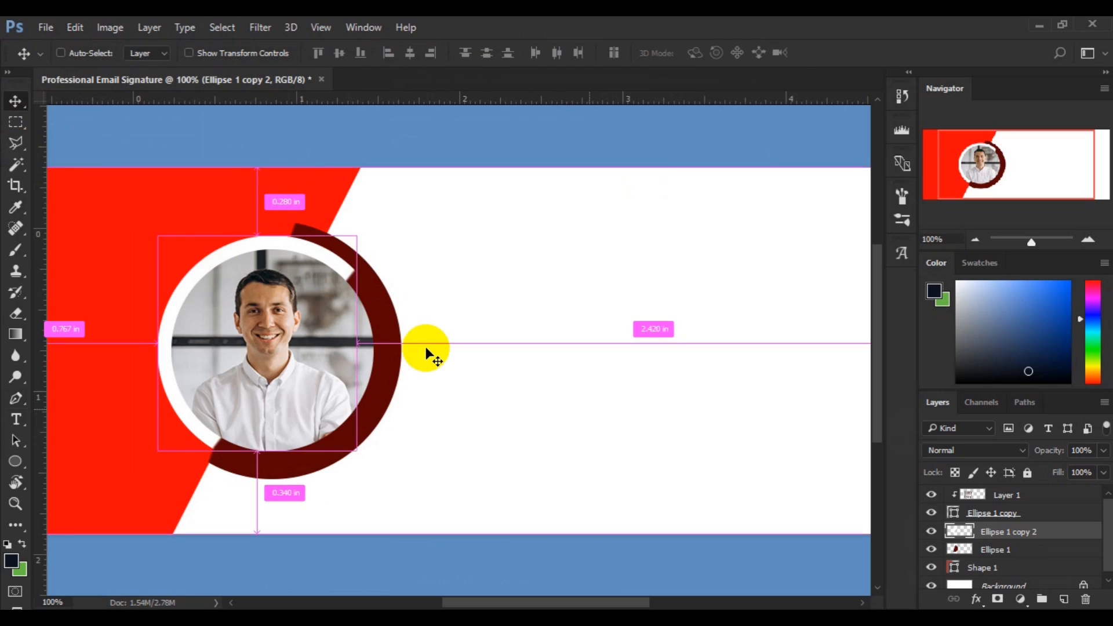
{"action": "key", "text": "ctrl+minus"}
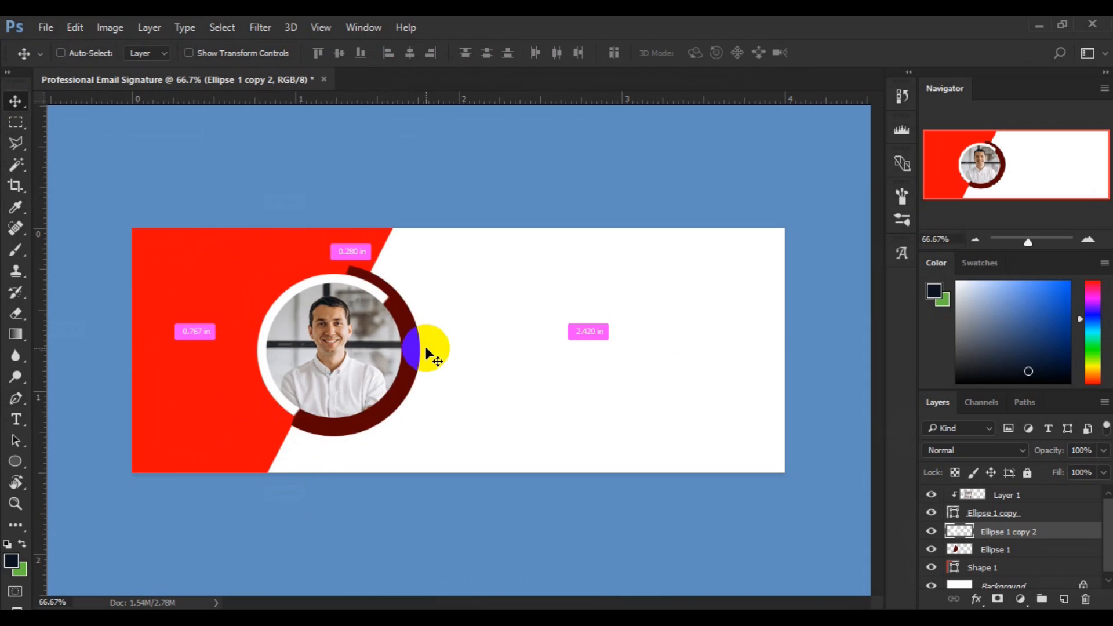
{"action": "key", "text": "ctrl+z"}
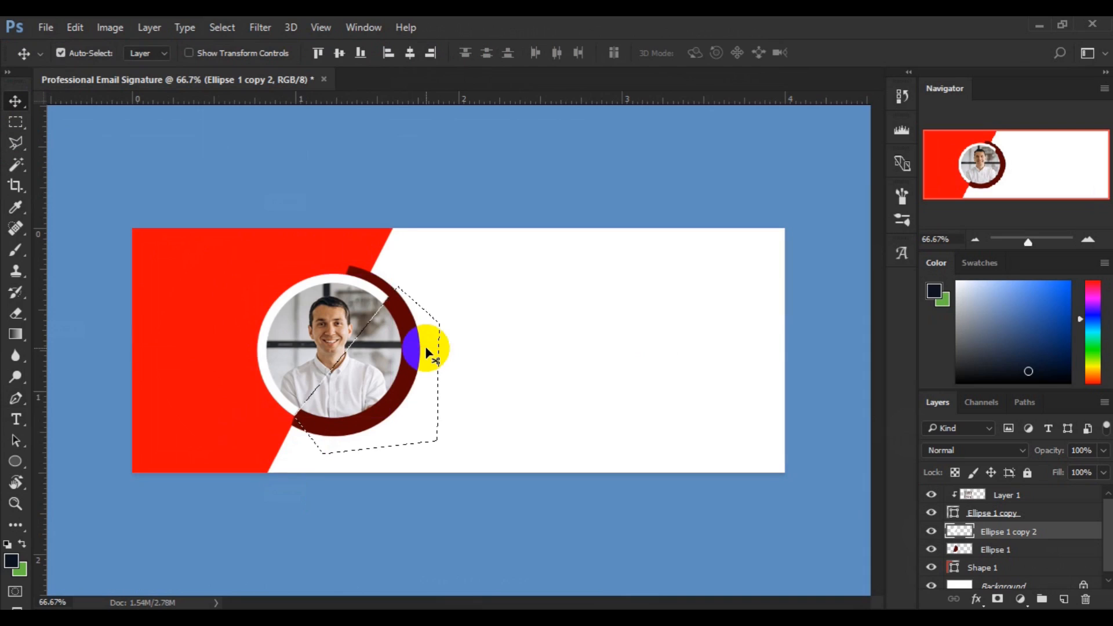
Undo the last ring edit with Edit > Step Backward, keep the dashed outline, and return to the Move tool.
{"action": "left_click", "coordinate": [82, 31]}
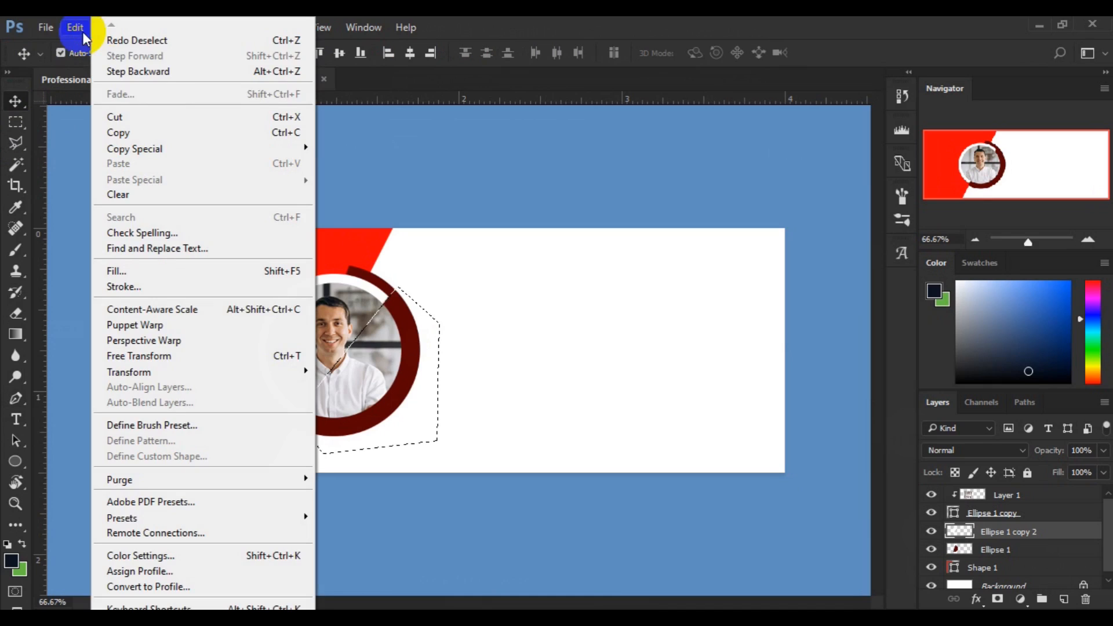
{"action": "left_click", "coordinate": [157, 80]}
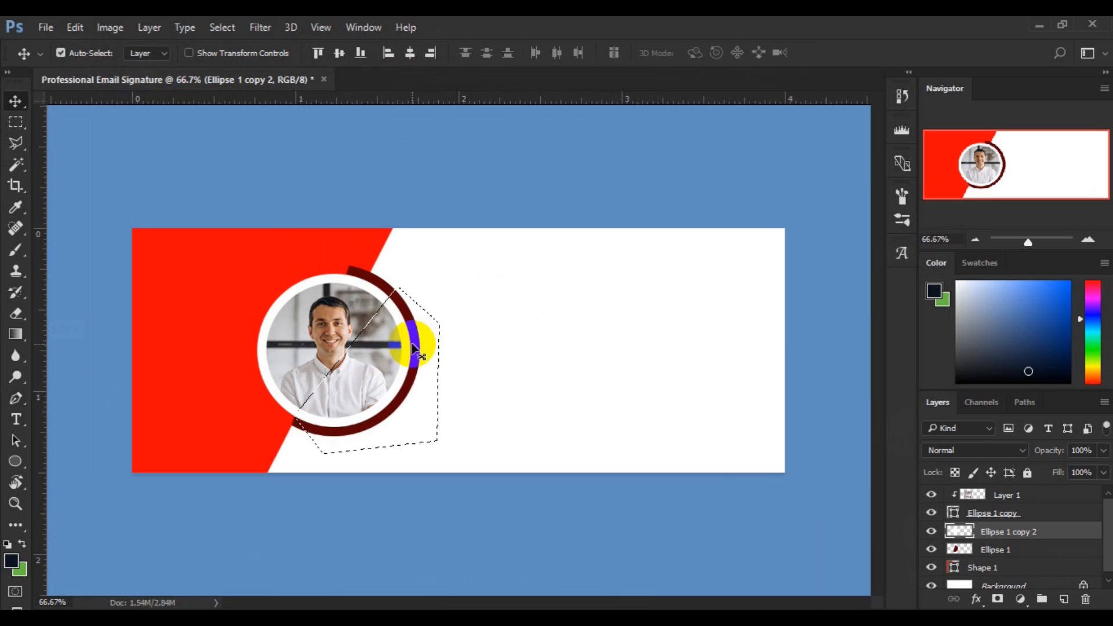
{"action": "right_click", "coordinate": [413, 346]}
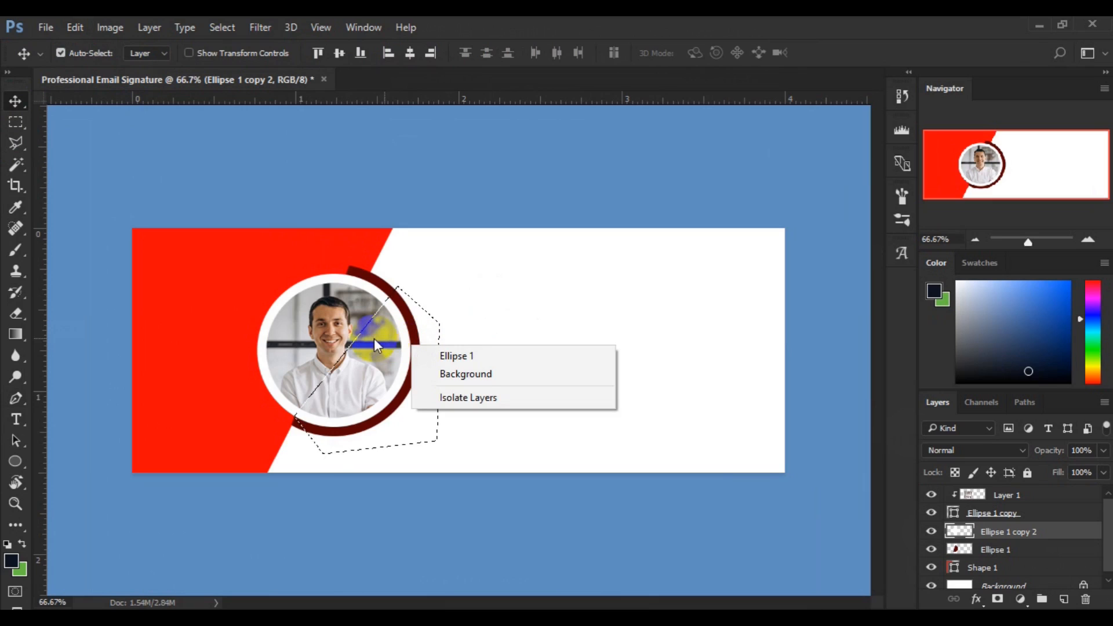
{"action": "left_click", "coordinate": [15, 406]}
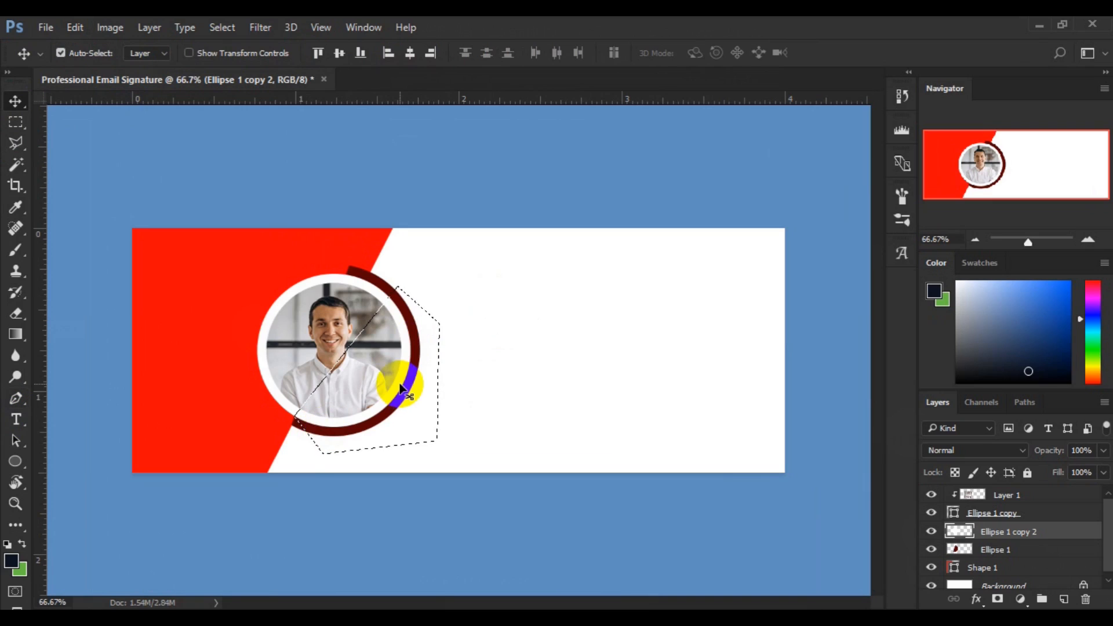
{"action": "left_click", "coordinate": [16, 398]}
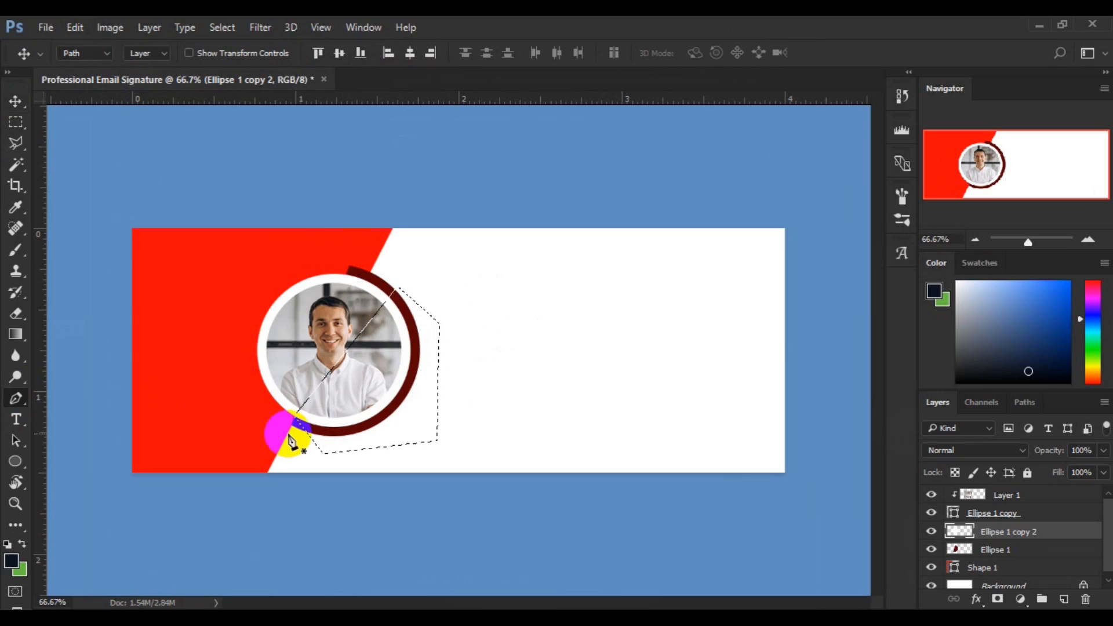
{"action": "right_click", "coordinate": [406, 378]}
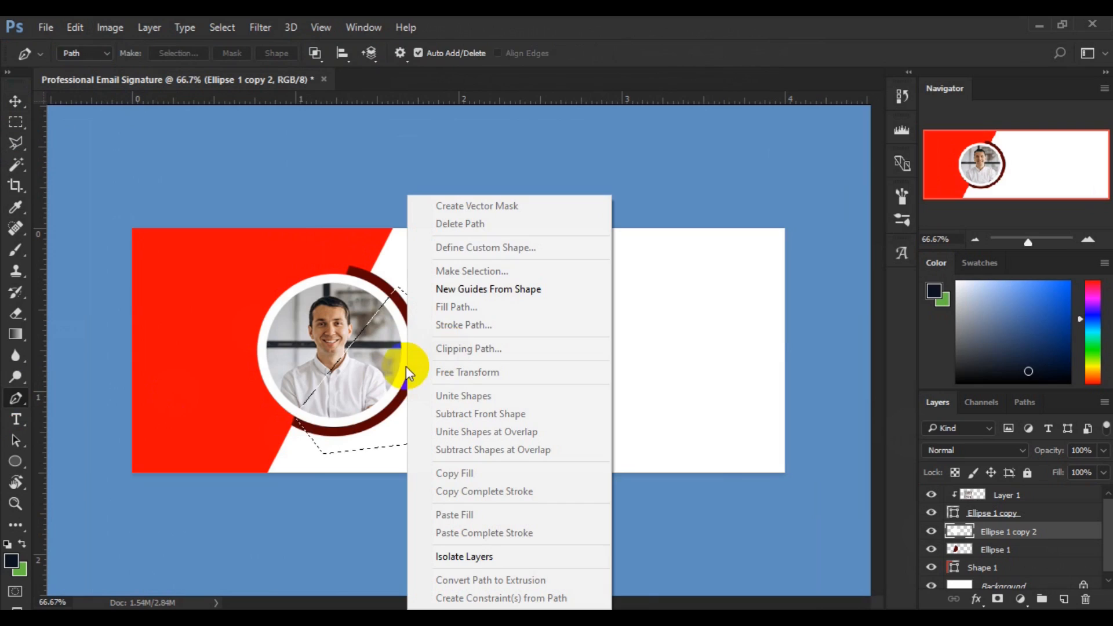
{"action": "left_click", "coordinate": [380, 376]}
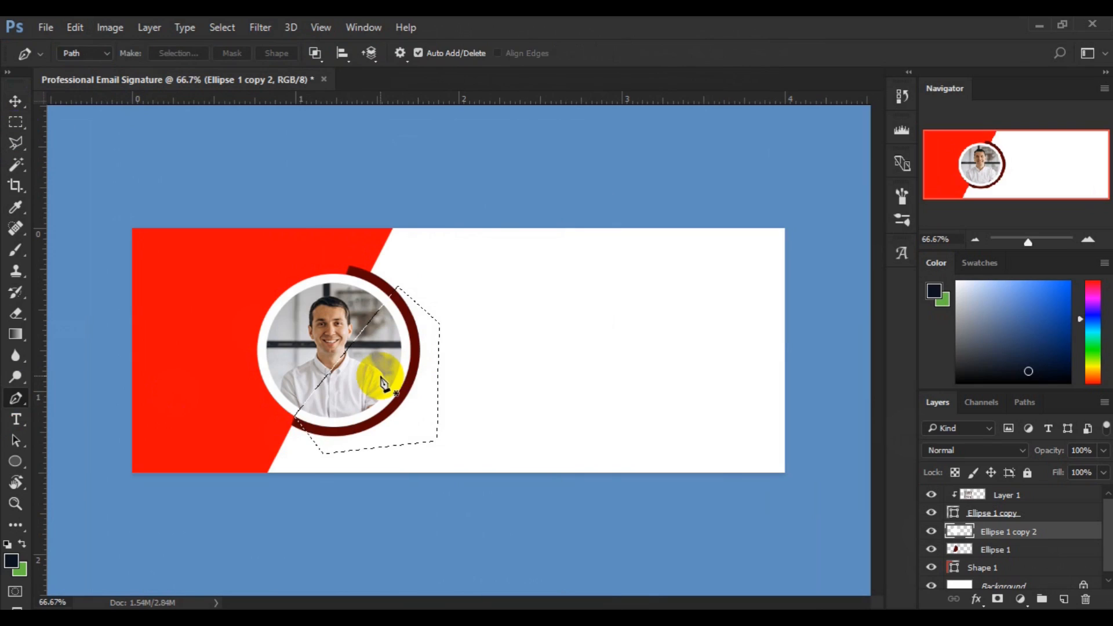
{"action": "left_click", "coordinate": [17, 115]}
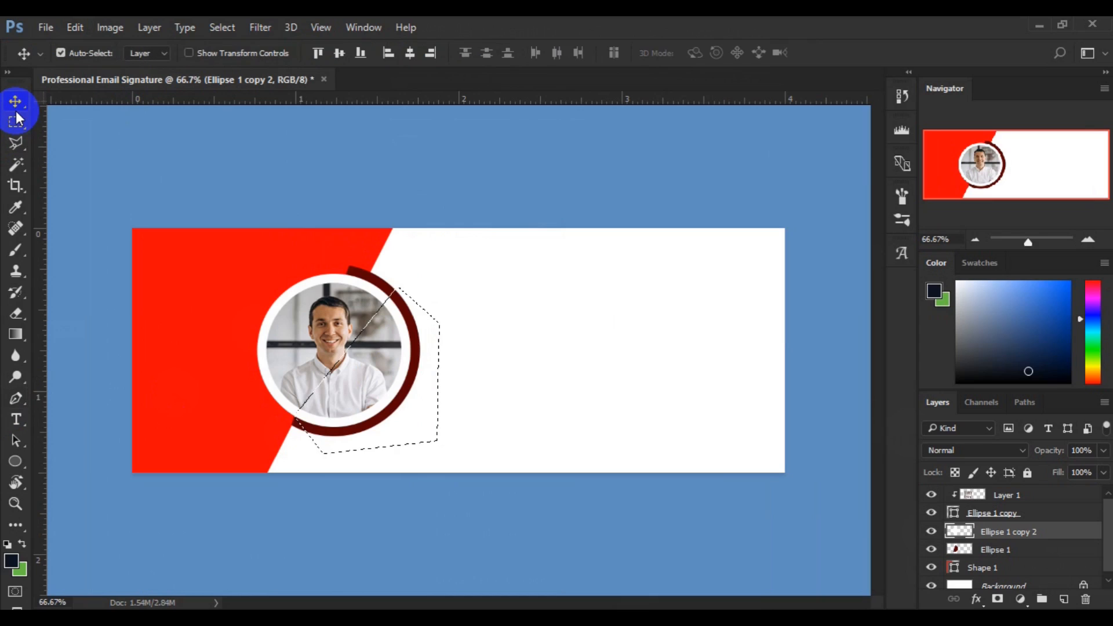
Hide the dashed path with Ctrl+H, select the Background layer, and show the shape-tool flyout.
{"action": "key", "text": "ctrl+h"}
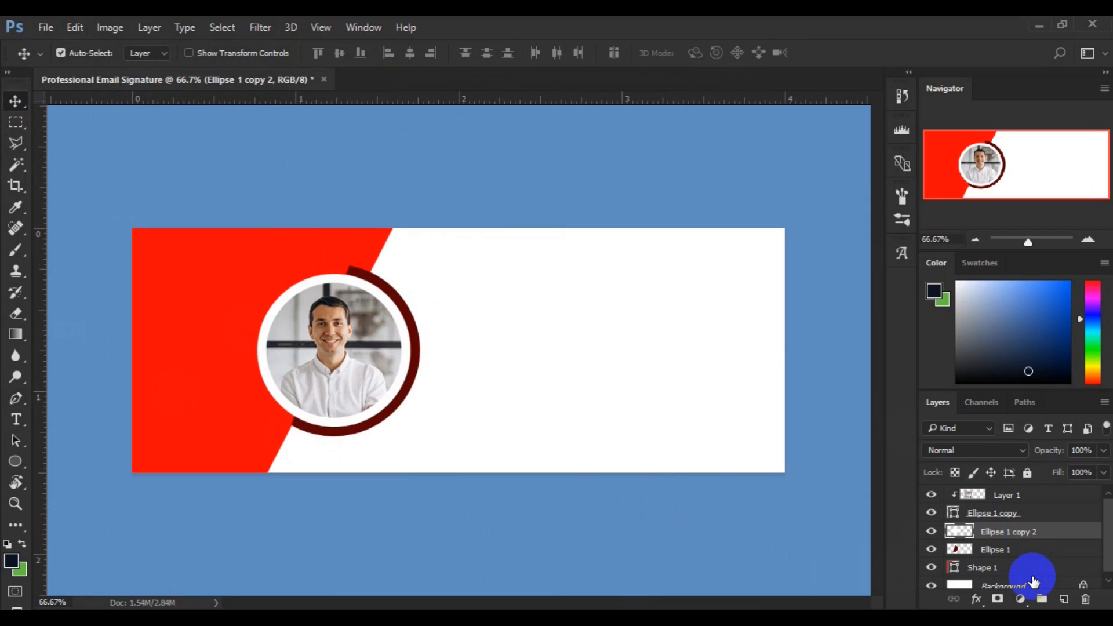
{"action": "left_click", "coordinate": [1030, 573]}
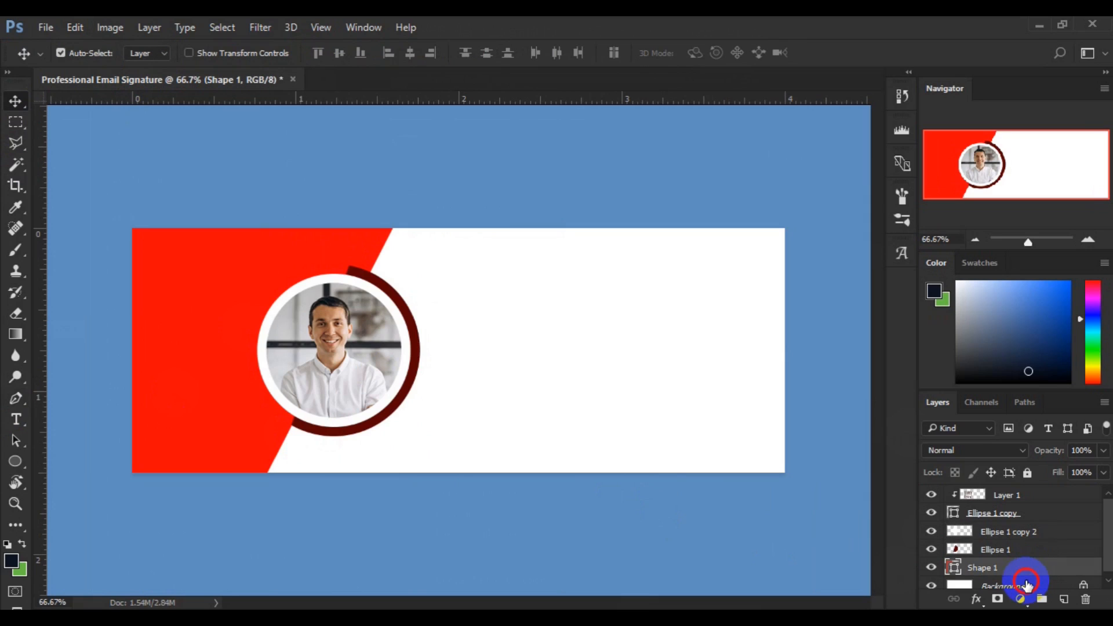
{"action": "left_click", "coordinate": [1026, 585]}
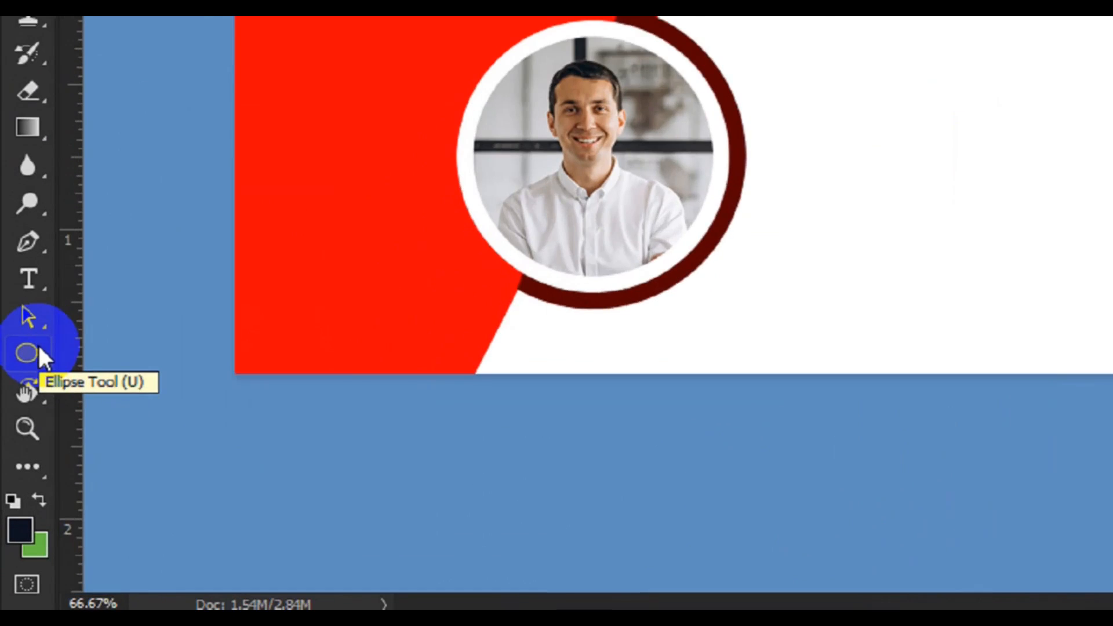
{"action": "right_click", "coordinate": [43, 316]}
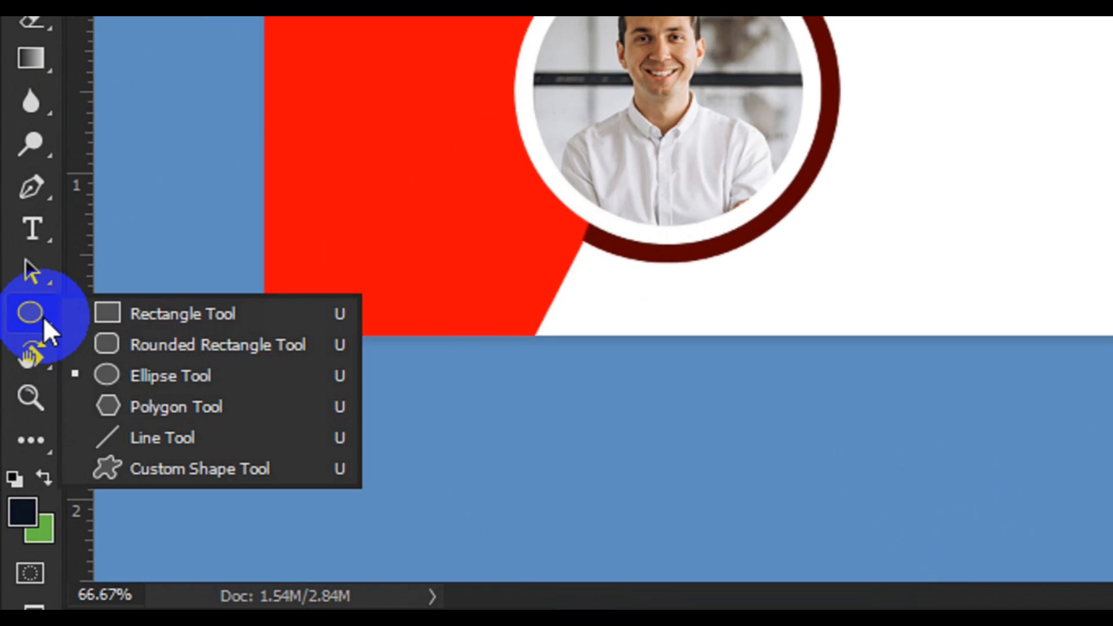
Draw a 1204 × 458 px dark navy rectangle across the entire banner, behind the red panel.
{"action": "left_click", "coordinate": [135, 314]}
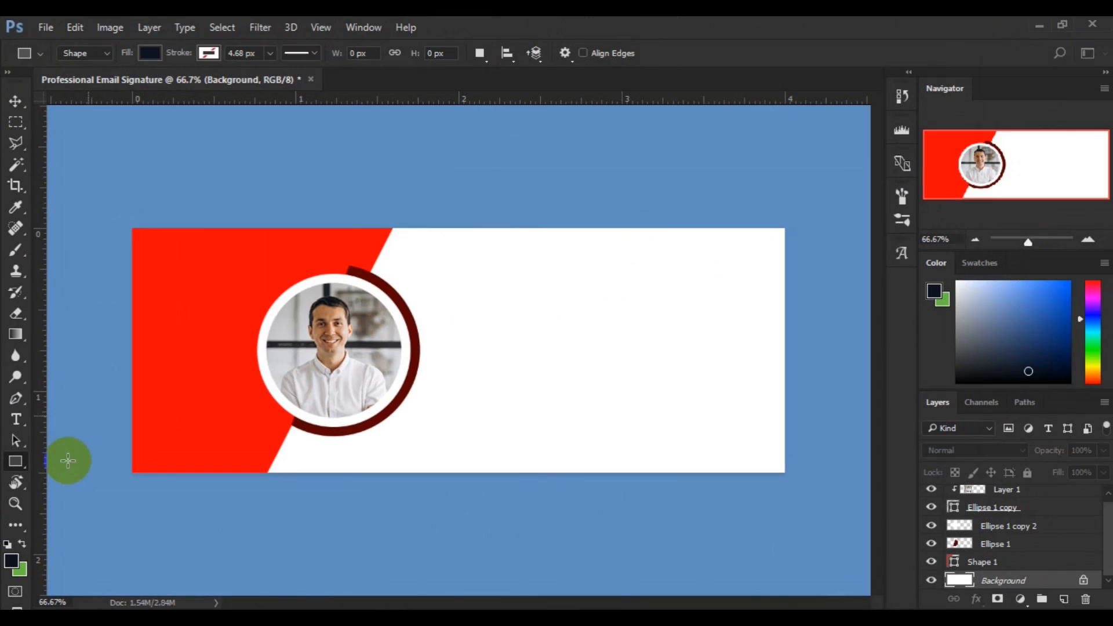
{"action": "left_click_drag", "start_coordinate": [133, 228], "coordinate": [786, 475]}
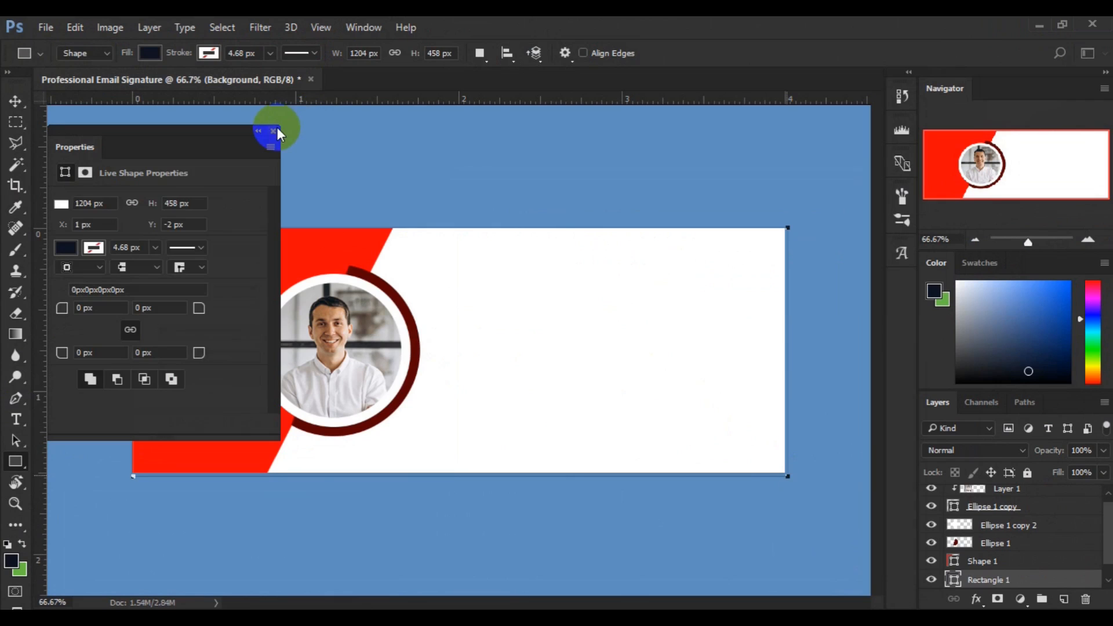
{"action": "left_click", "coordinate": [274, 131]}
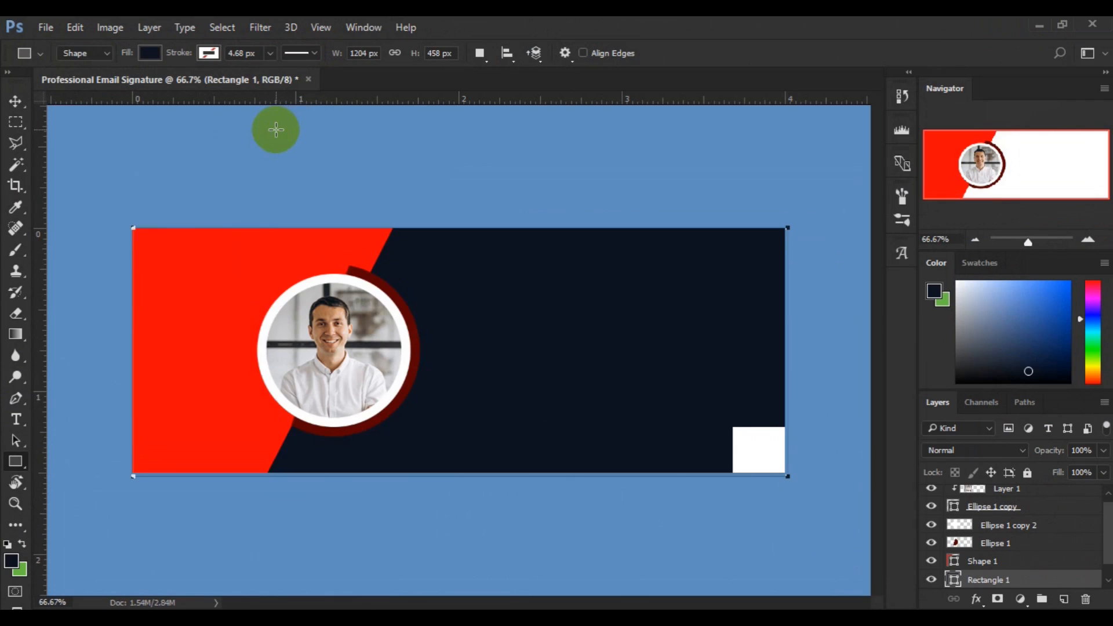
{"action": "left_click", "coordinate": [15, 102]}
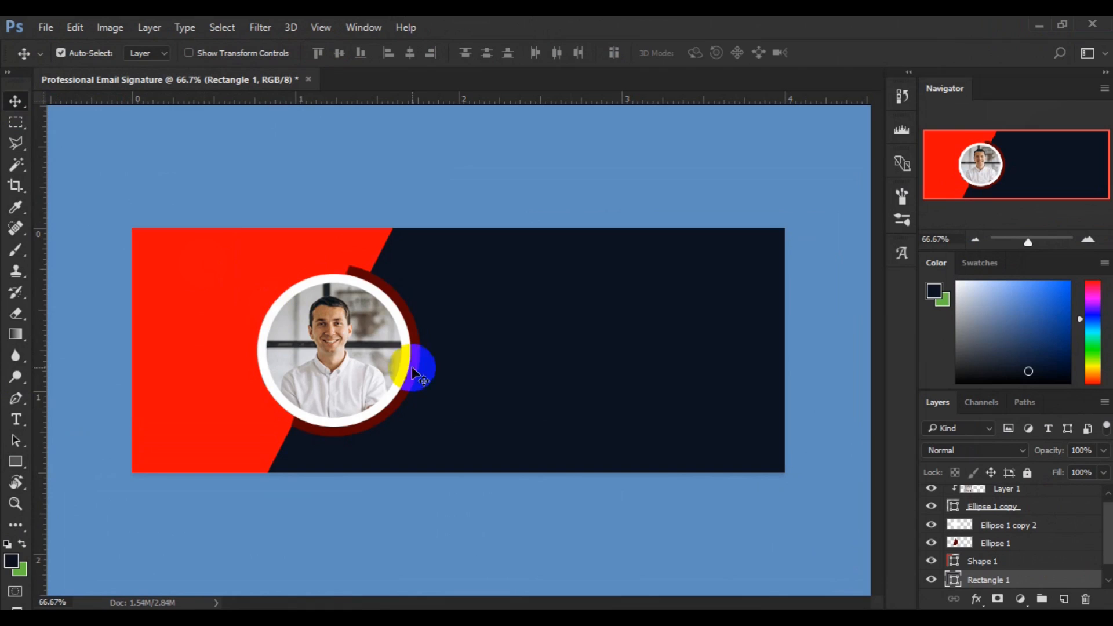
Add a Gradient Overlay (Linear Light, 180°) to Rectangle 1 through its blending options.
{"action": "right_click", "coordinate": [994, 580]}
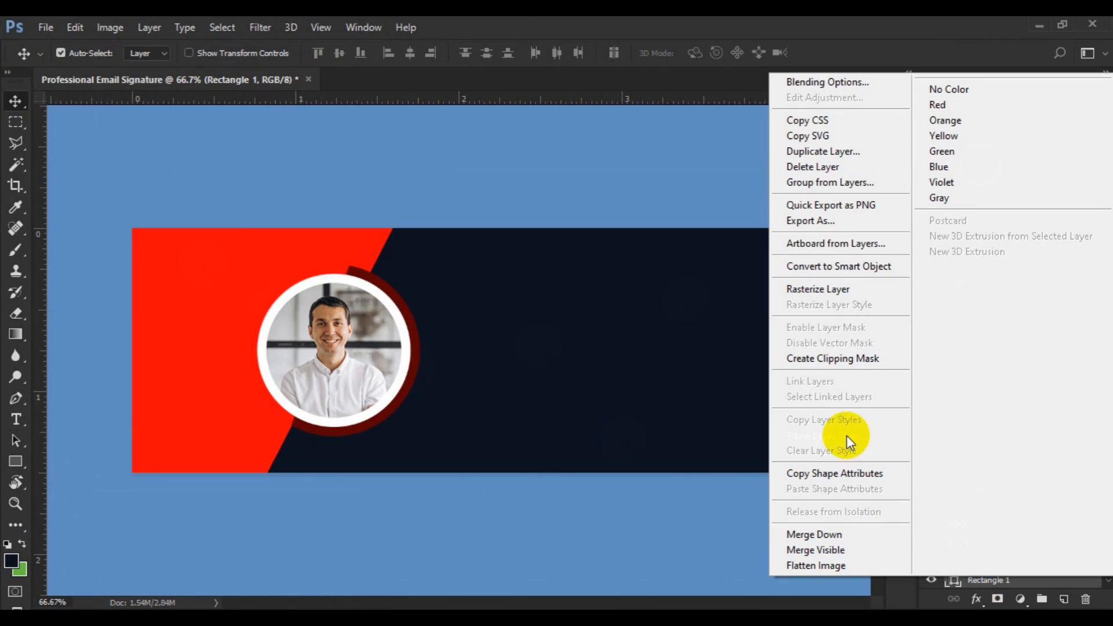
{"action": "left_click", "coordinate": [827, 87]}
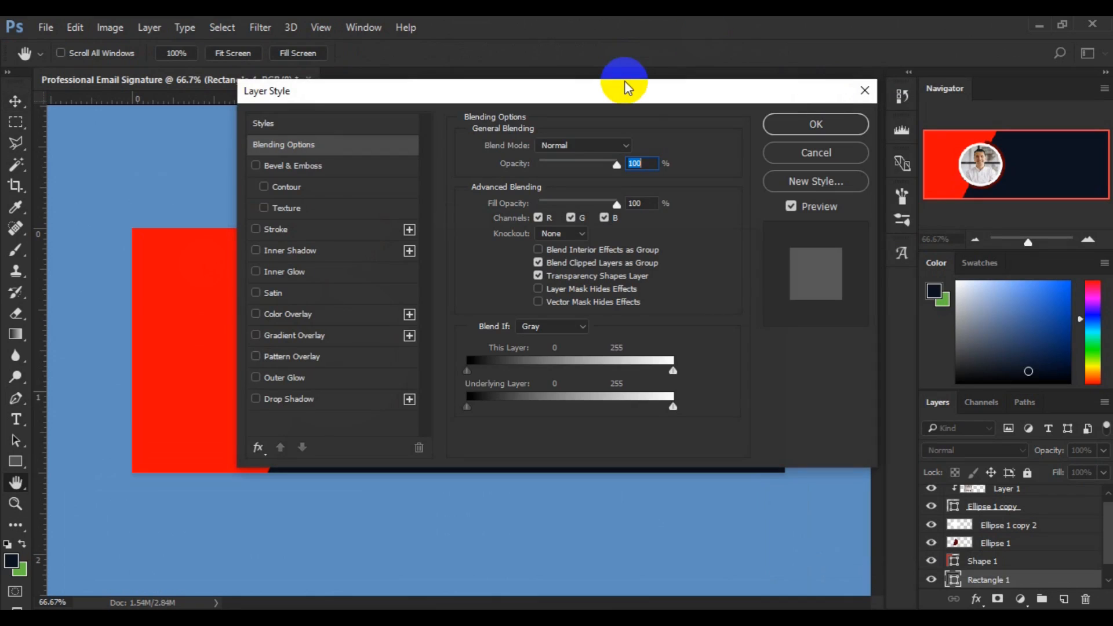
{"action": "left_click_drag", "start_coordinate": [621, 84], "coordinate": [960, 29]}
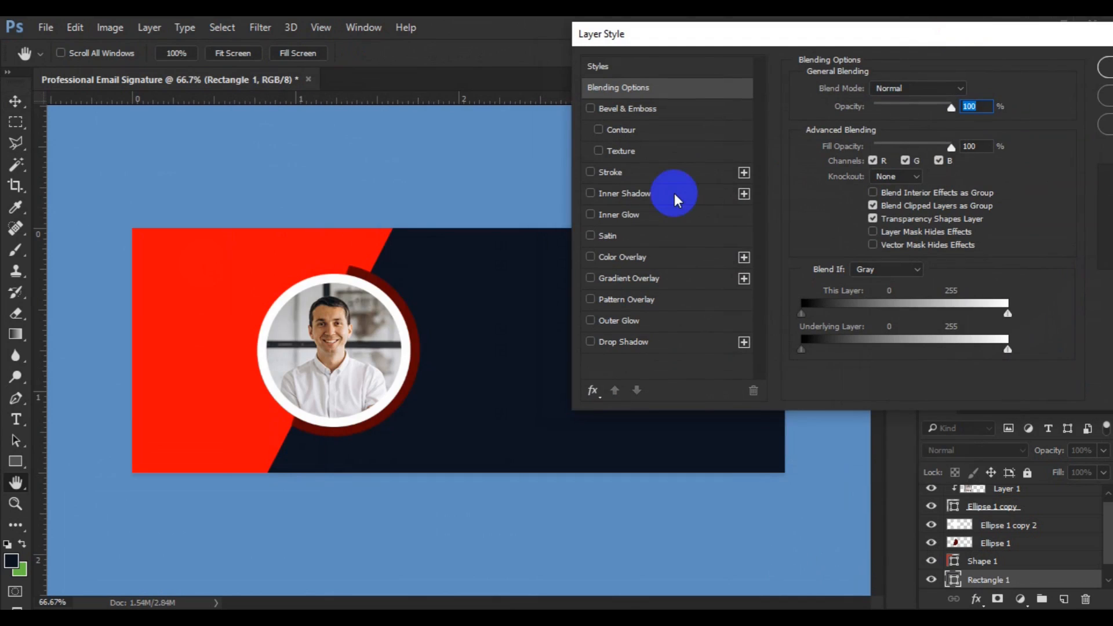
{"action": "left_click", "coordinate": [630, 278]}
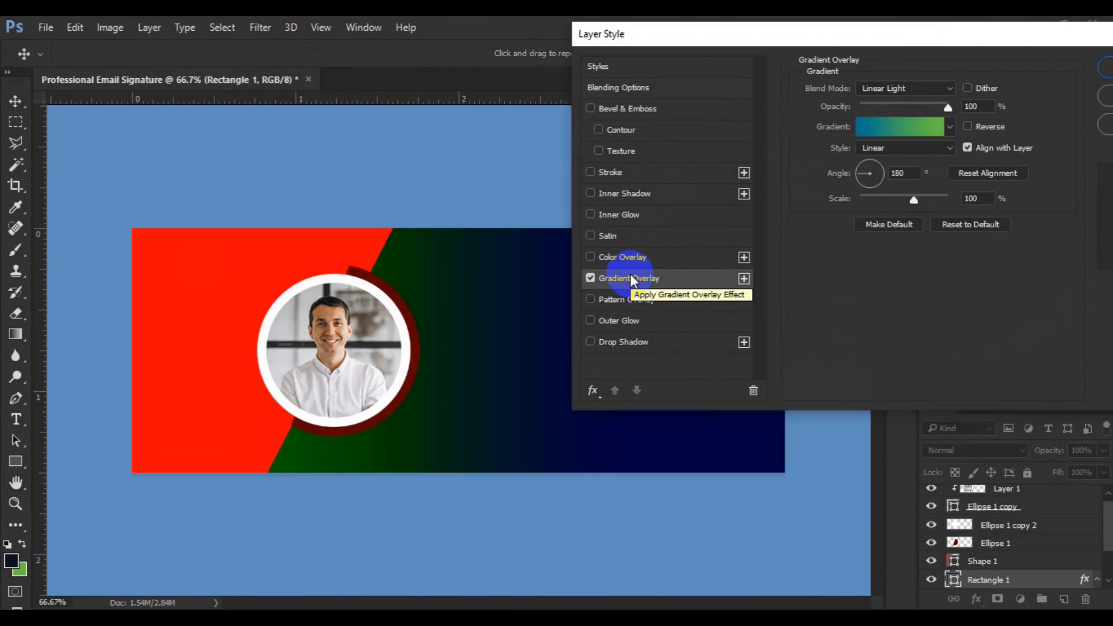
{"action": "left_click", "coordinate": [899, 127]}
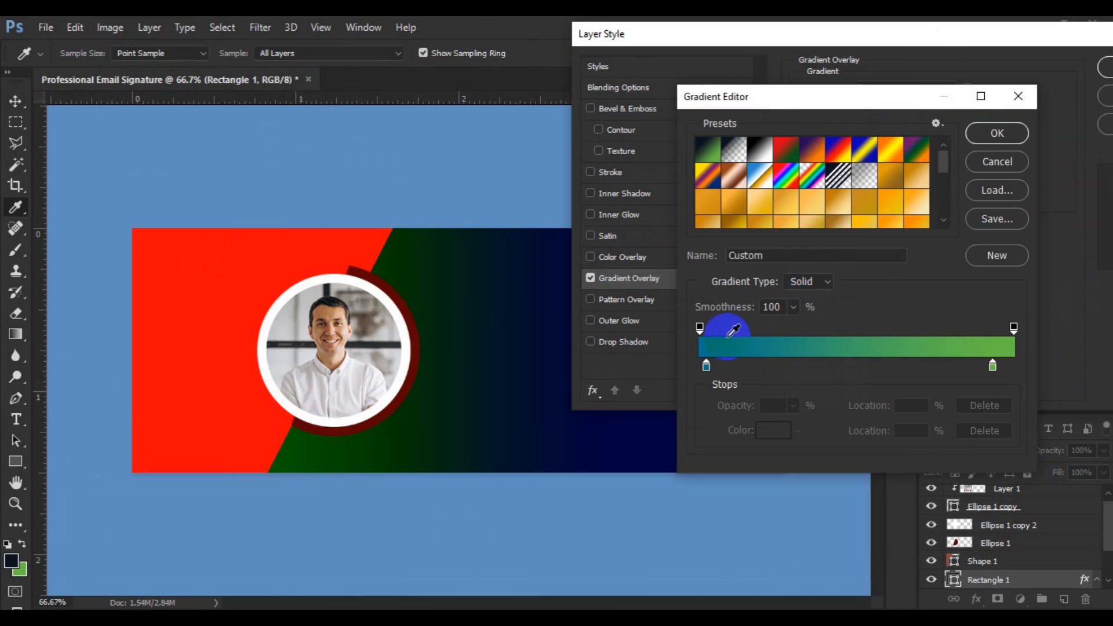
Set the gradient's left colour stop to a very dark navy.
{"action": "left_click", "coordinate": [706, 366]}
{"action": "double_click", "coordinate": [705, 367]}
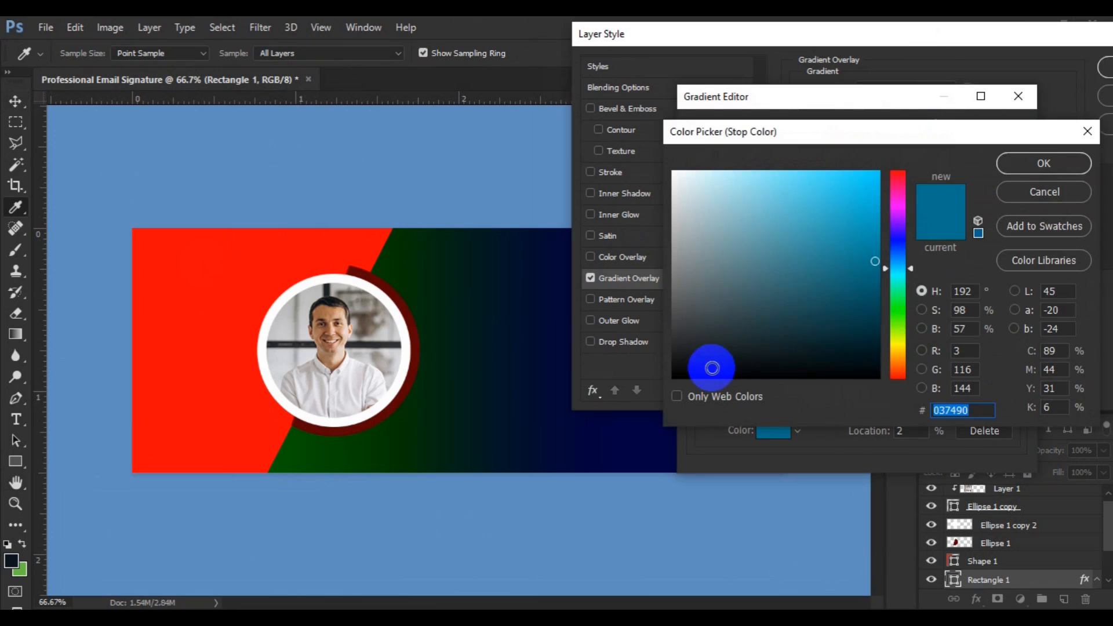
{"action": "left_click", "coordinate": [872, 355]}
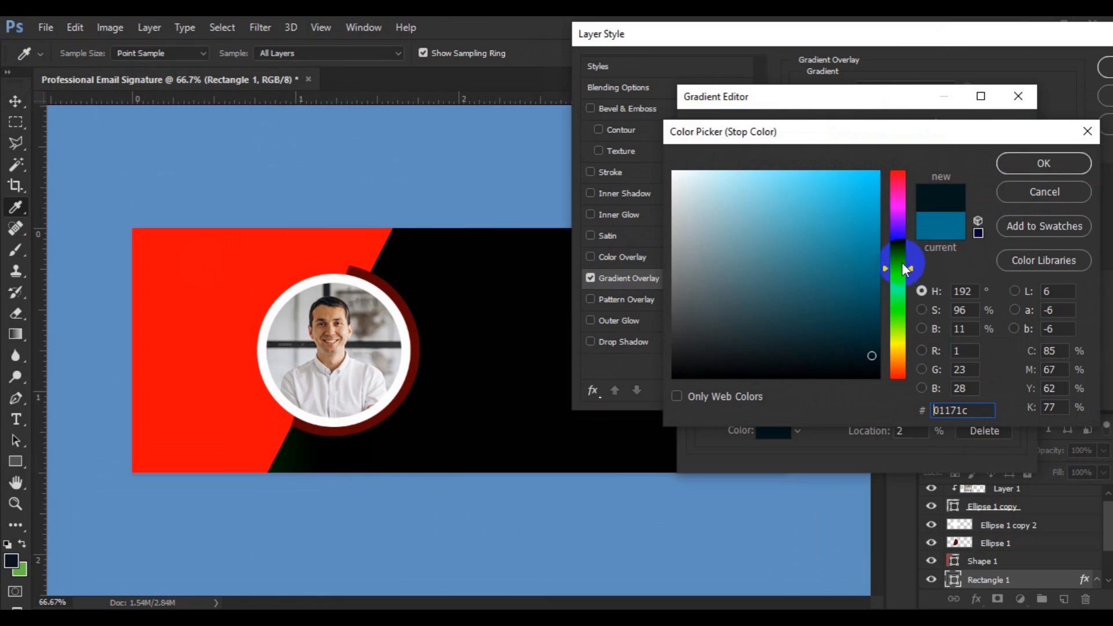
{"action": "left_click", "coordinate": [899, 252]}
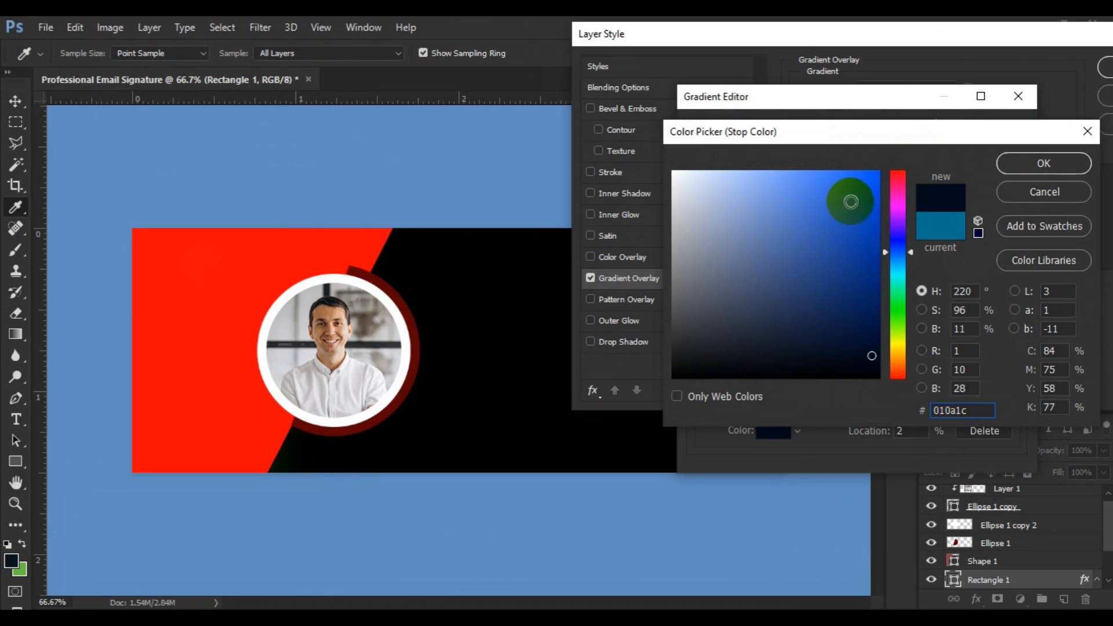
{"action": "left_click", "coordinate": [829, 180]}
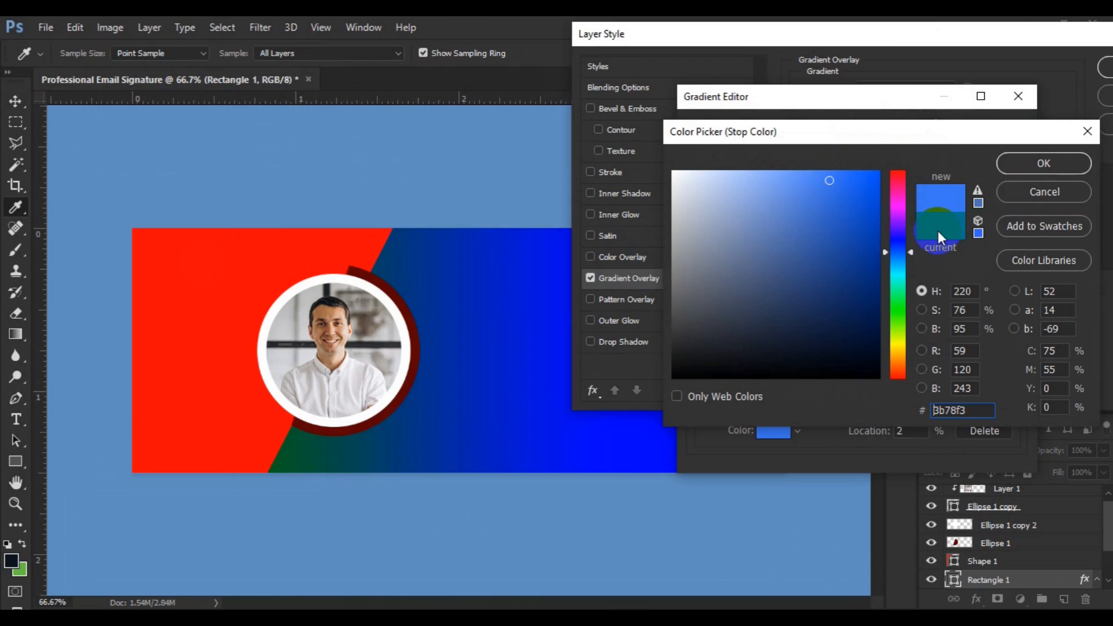
{"action": "left_click", "coordinate": [862, 348]}
{"action": "left_click", "coordinate": [1008, 166]}
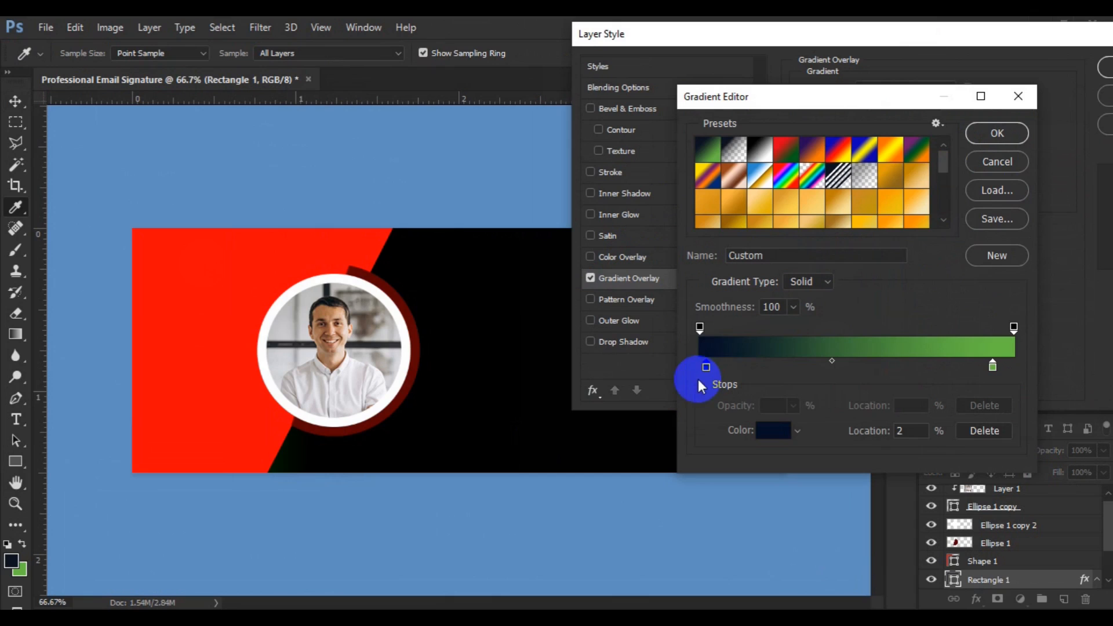
Move the stops to the gradient's ends and make the right stop very dark teal 031715.
{"action": "left_click_drag", "start_coordinate": [706, 369], "coordinate": [681, 377]}
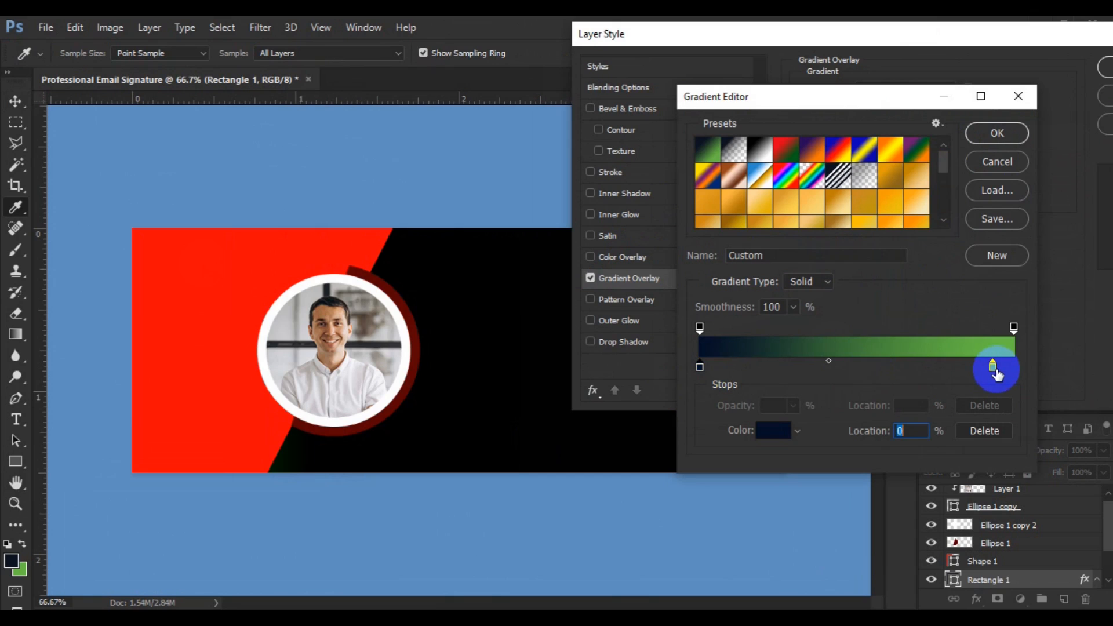
{"action": "left_click_drag", "start_coordinate": [995, 369], "coordinate": [1026, 365]}
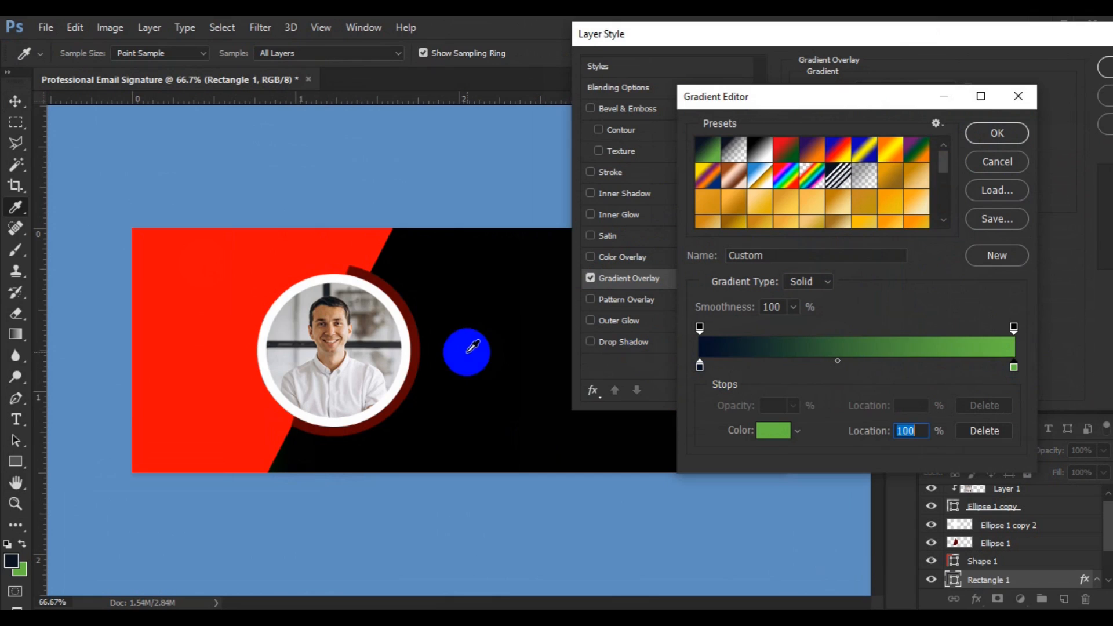
{"action": "double_click", "coordinate": [1013, 368]}
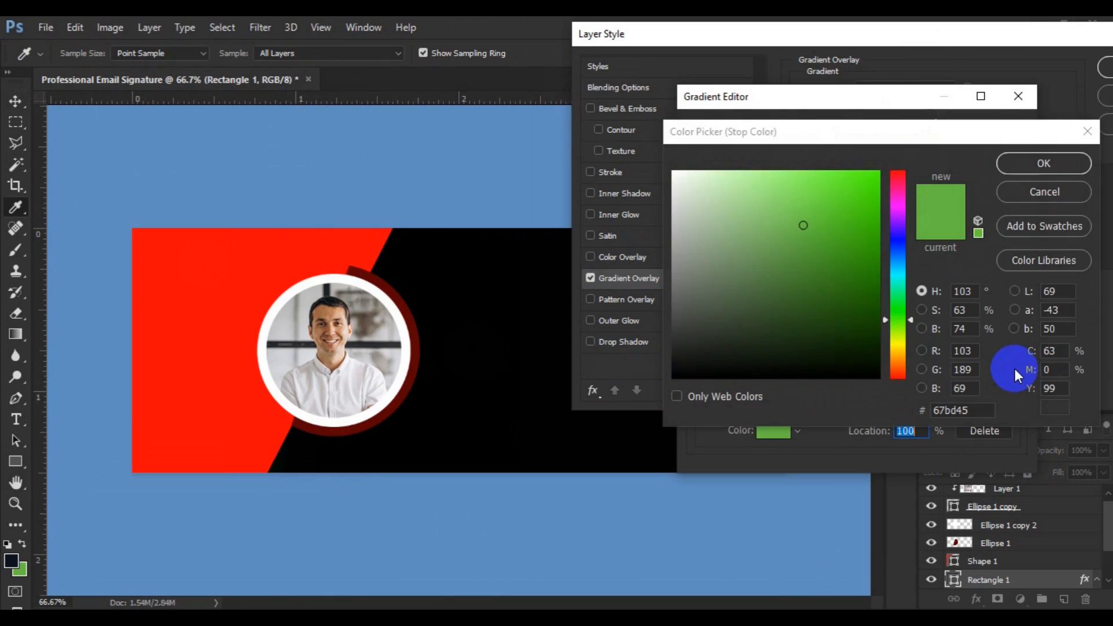
{"action": "left_click", "coordinate": [898, 280]}
{"action": "left_click", "coordinate": [856, 360]}
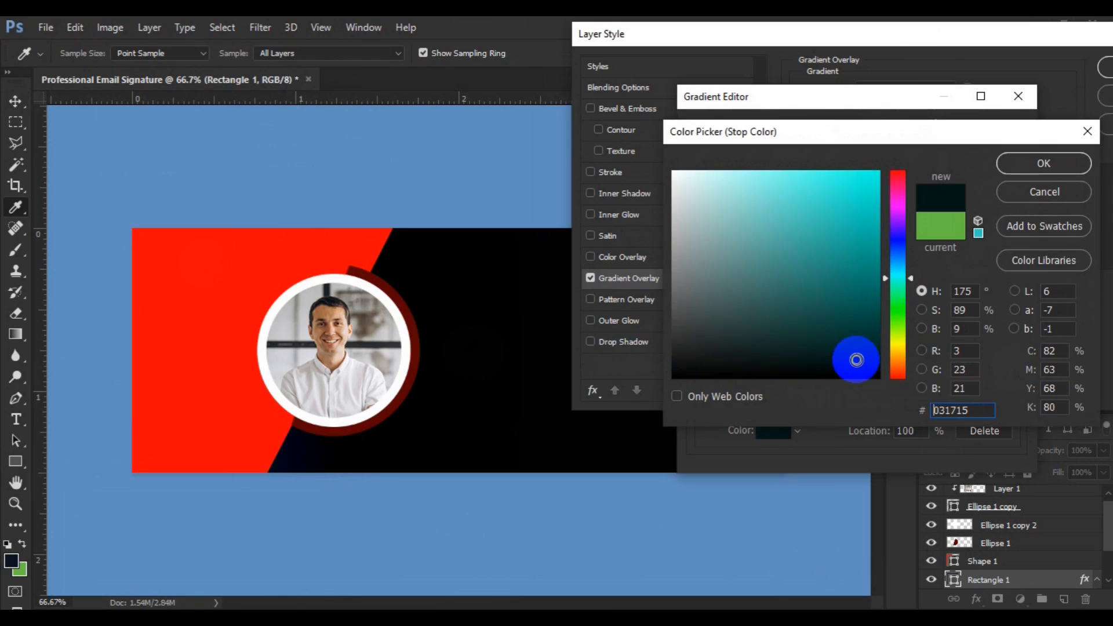
{"action": "left_click", "coordinate": [1014, 155]}
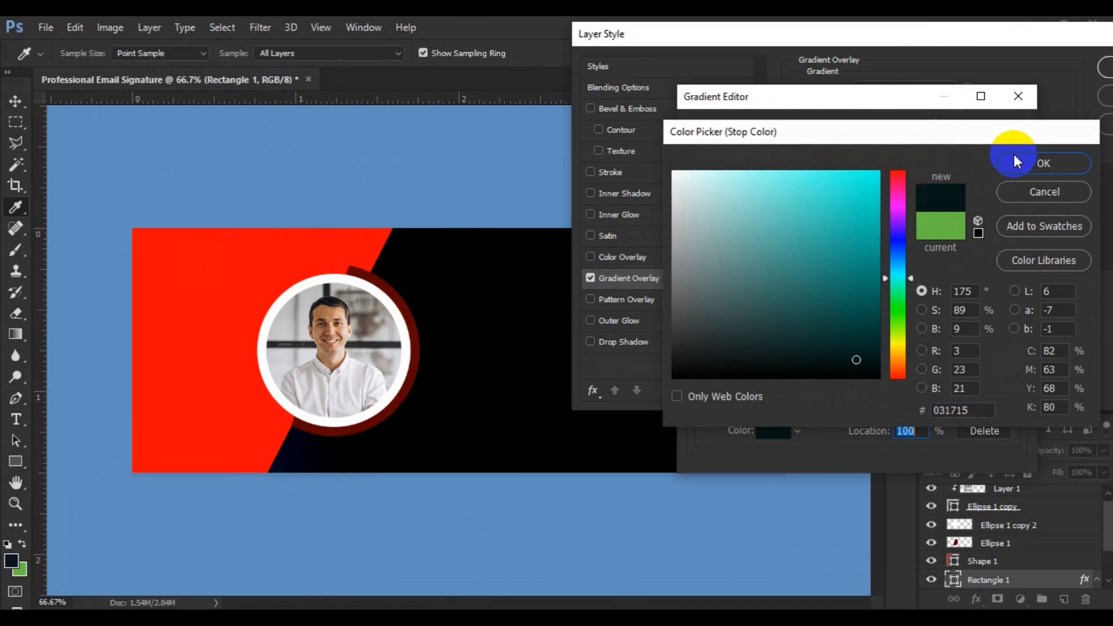
{"action": "left_click", "coordinate": [980, 137]}
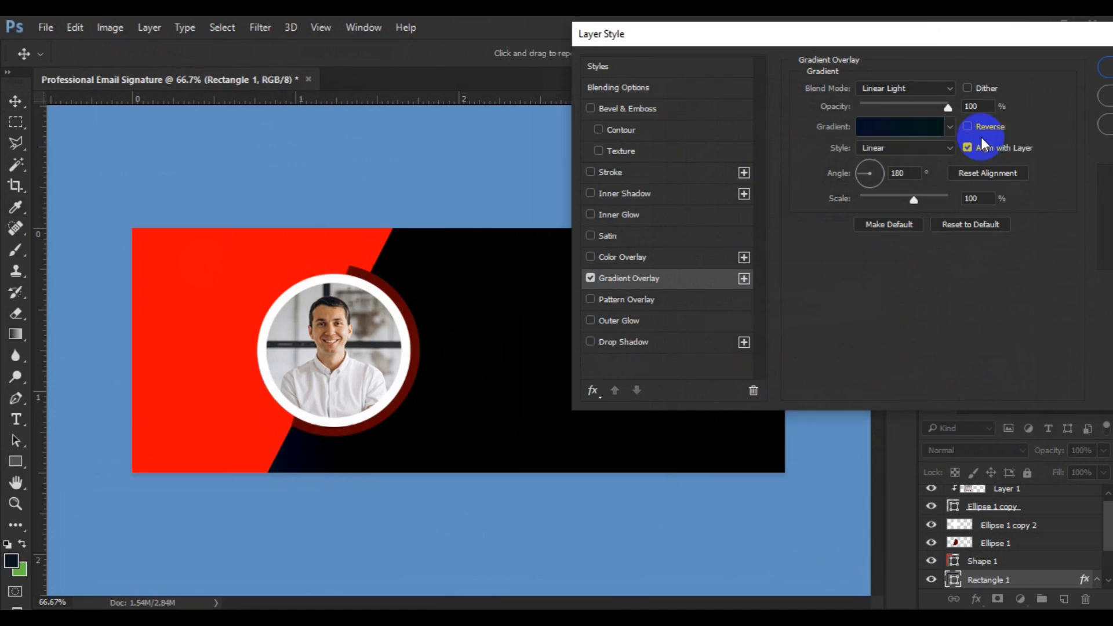
{"action": "left_click_drag", "start_coordinate": [834, 40], "coordinate": [972, 93]}
Reposition the gradient within the rectangle and change its right stop to teal 05514b.
{"action": "left_click_drag", "start_coordinate": [438, 358], "coordinate": [494, 362]}
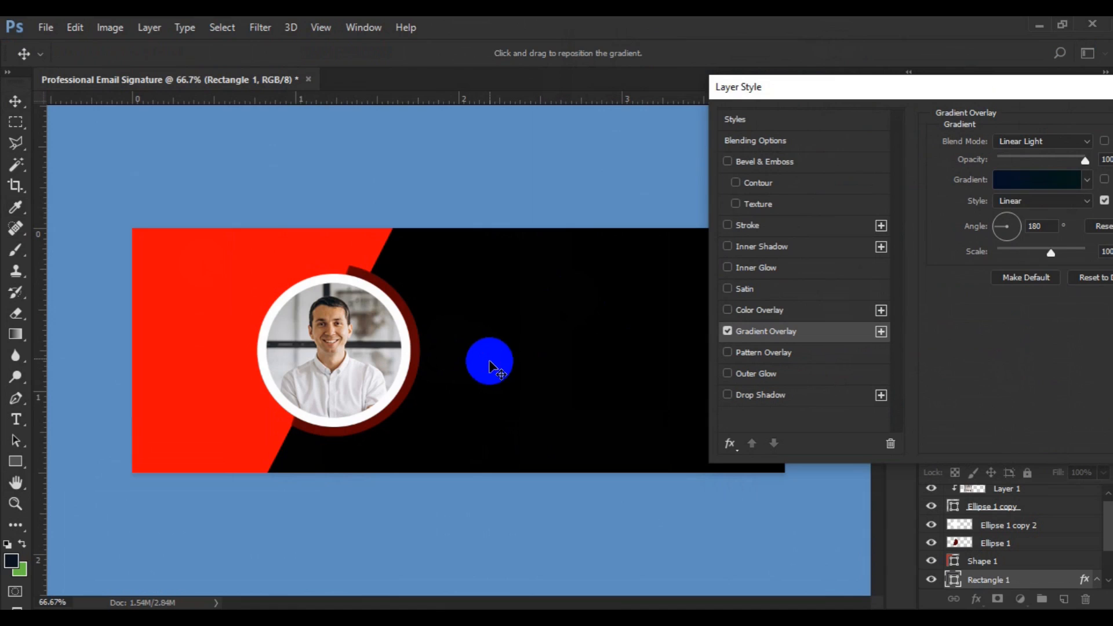
{"action": "left_click", "coordinate": [1010, 179]}
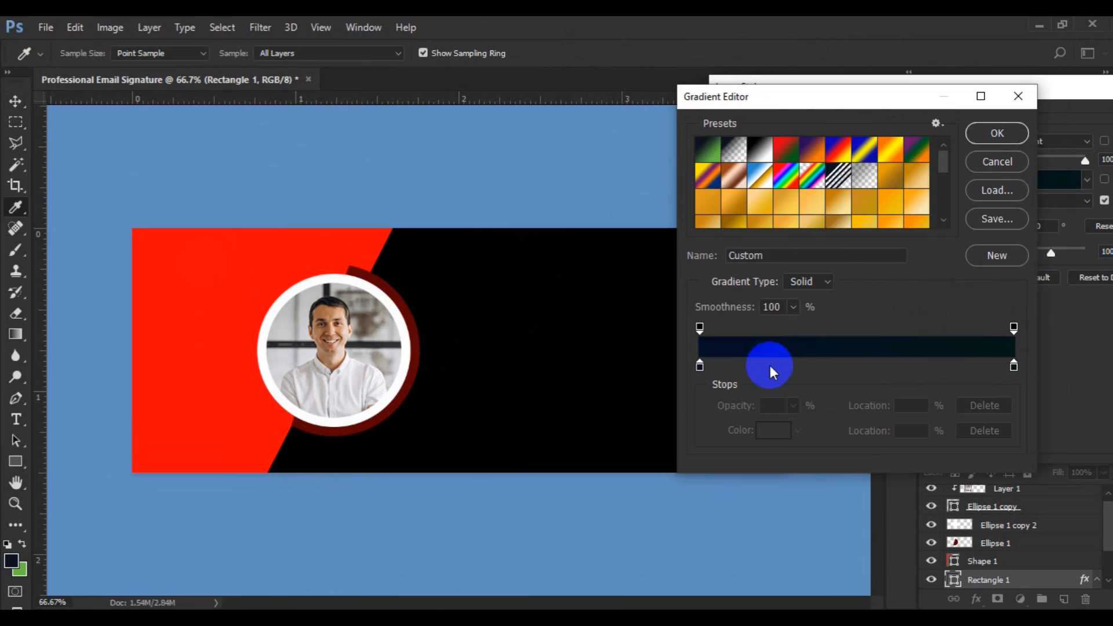
{"action": "left_click", "coordinate": [1014, 367]}
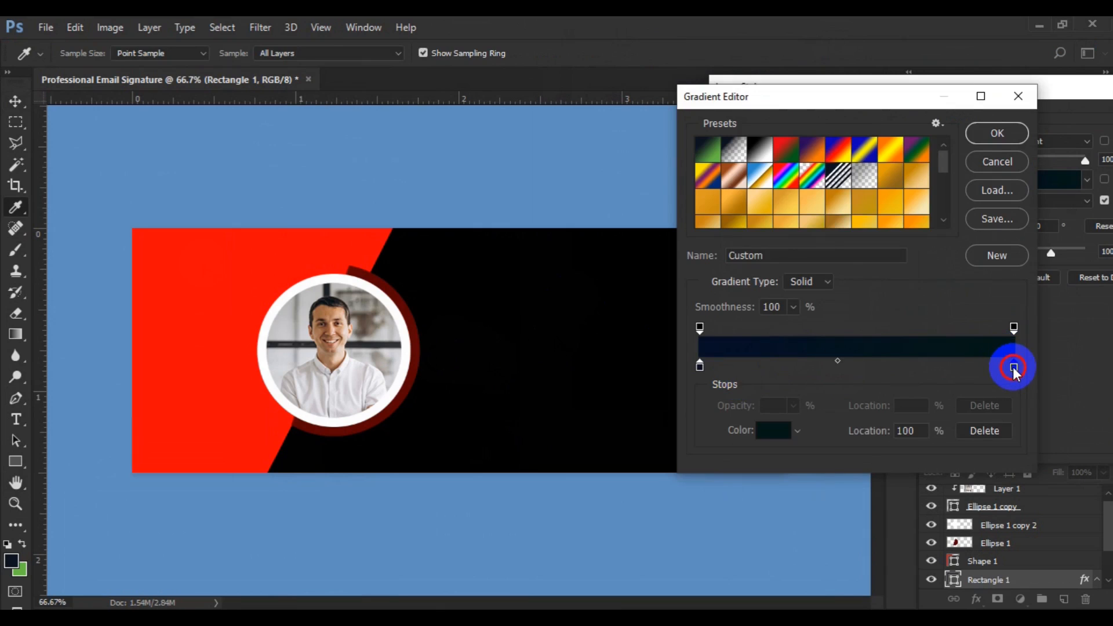
{"action": "double_click", "coordinate": [1013, 367]}
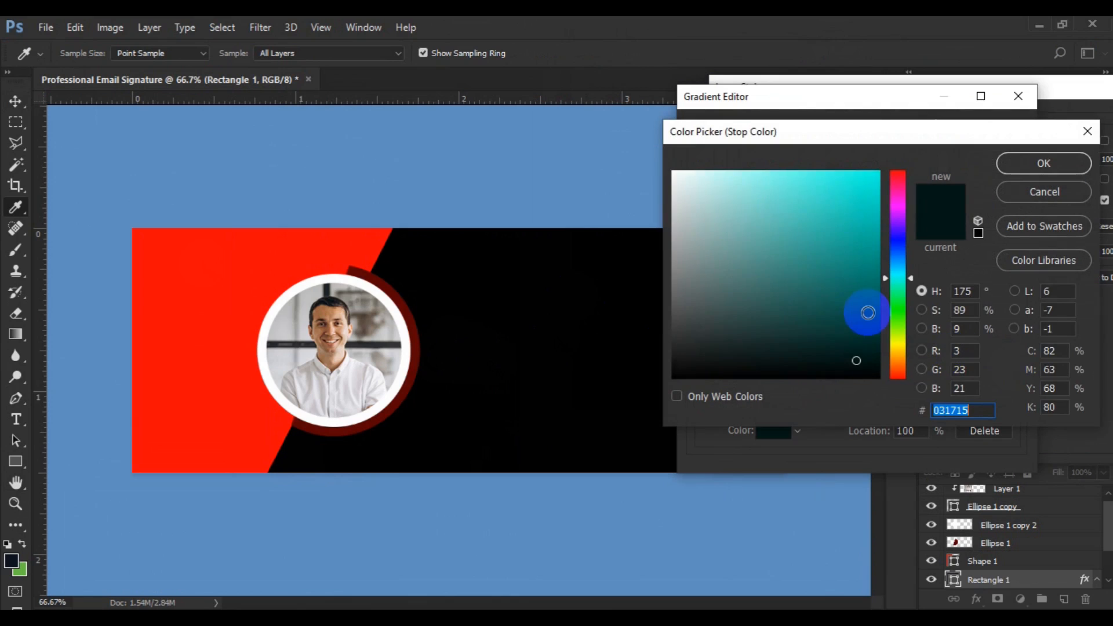
{"action": "left_click", "coordinate": [868, 313]}
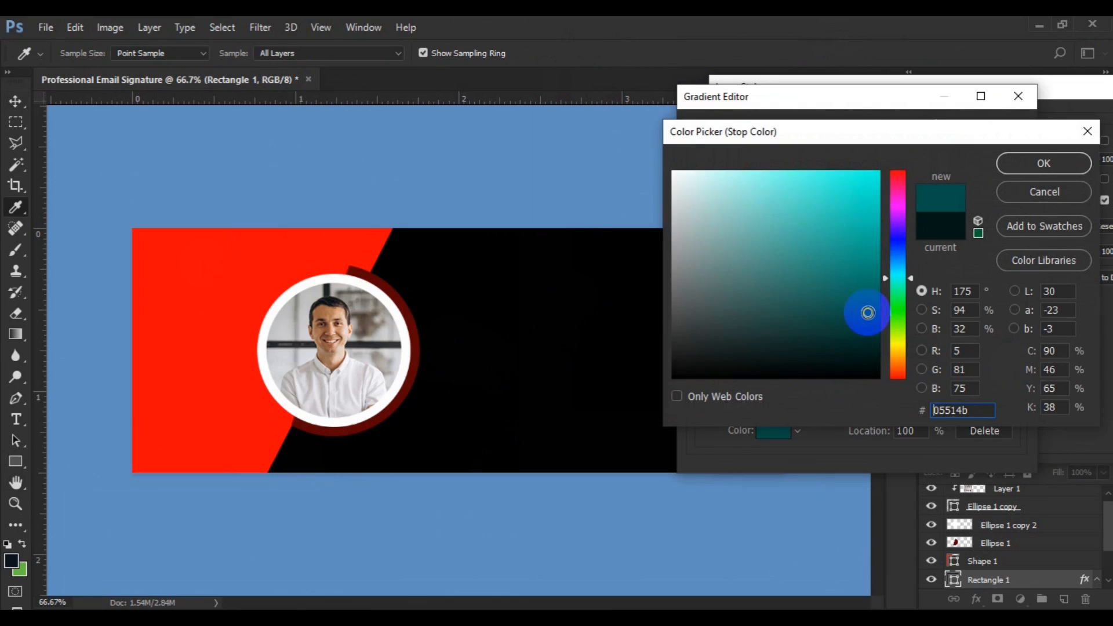
{"action": "left_click", "coordinate": [1032, 173]}
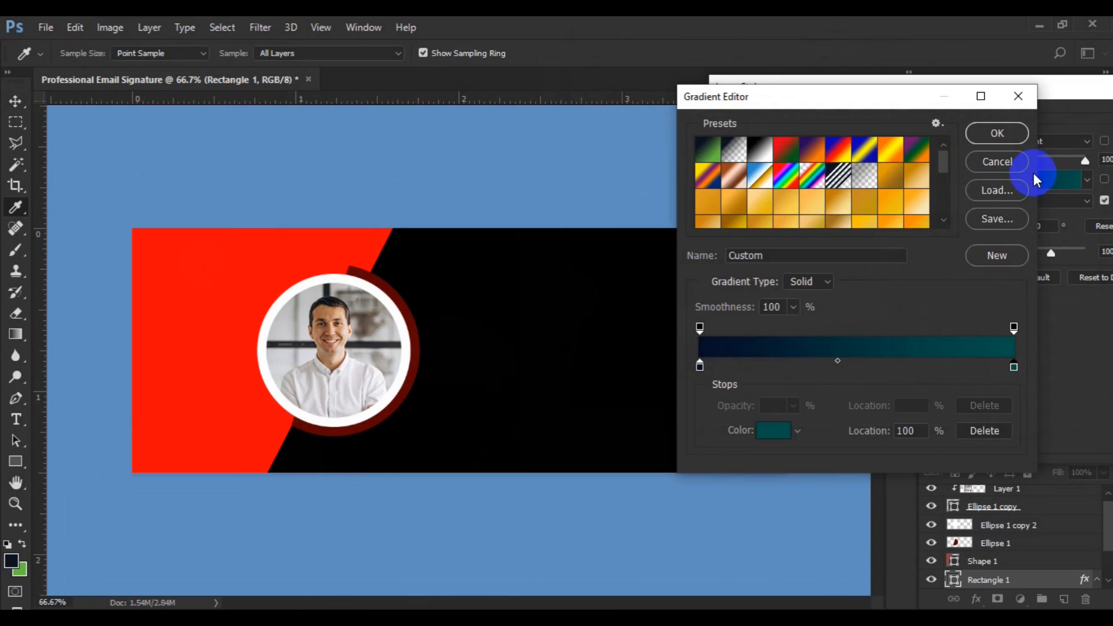
{"action": "left_click", "coordinate": [1008, 134]}
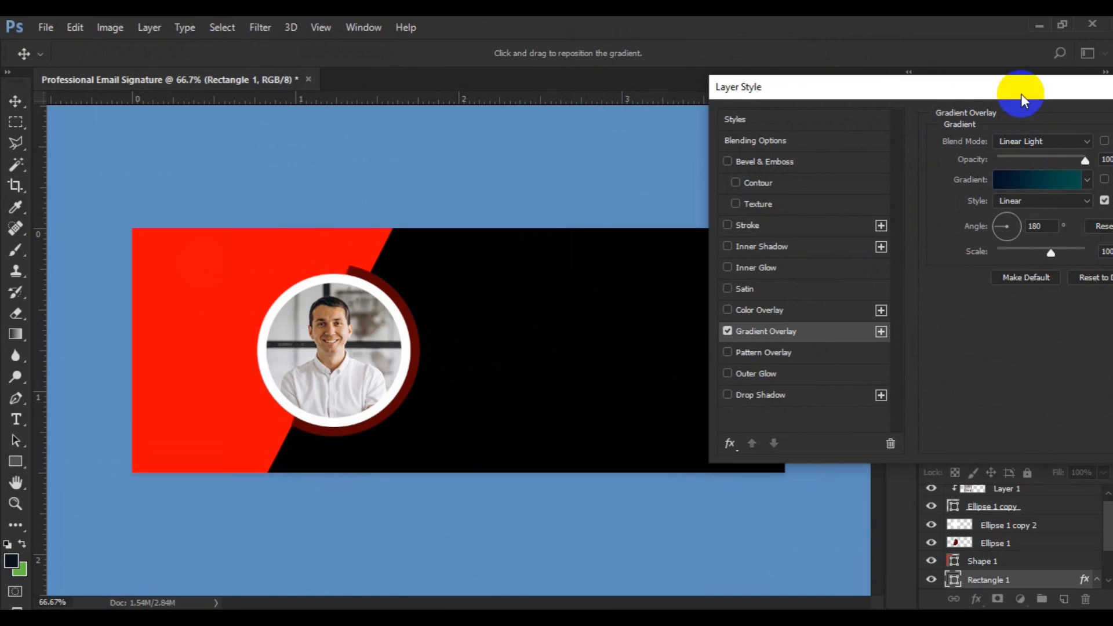
Set the gradient overlay's angle to 90°.
{"action": "left_click_drag", "start_coordinate": [1020, 92], "coordinate": [951, 112]}
{"action": "left_click", "coordinate": [963, 251]}
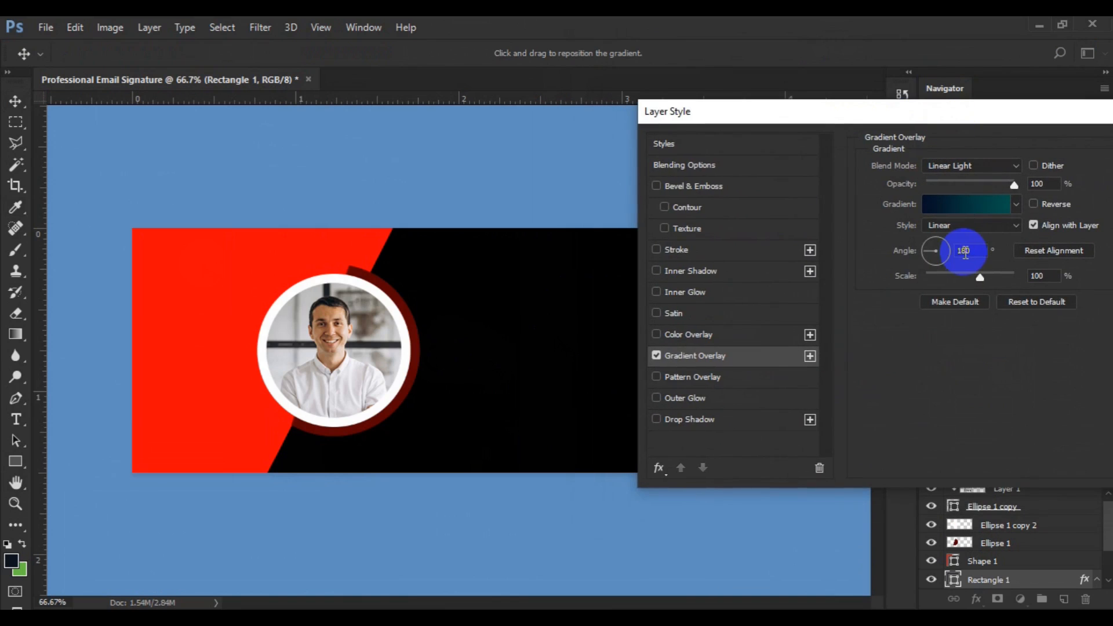
{"action": "key", "text": "BackSpace"}
{"action": "key", "text": "BackSpace"}
{"action": "type", "text": "9"}
{"action": "key", "text": "BackSpace"}
{"action": "type", "text": "90"}
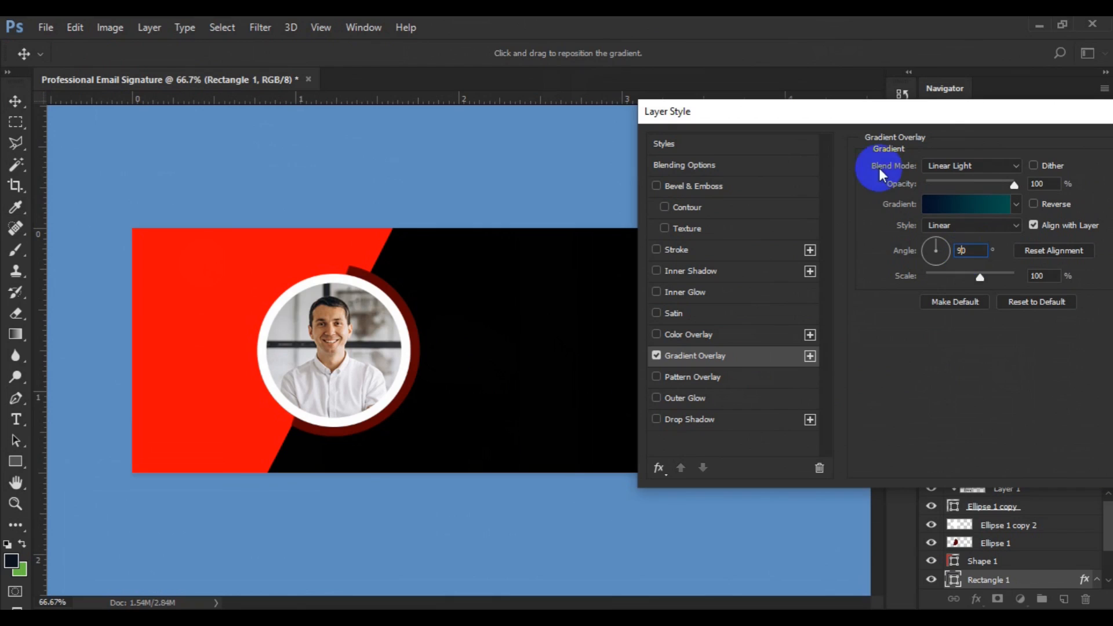
Change the overlay's blend mode to Normal and set the angle back to 180°.
{"action": "left_click", "coordinate": [981, 169]}
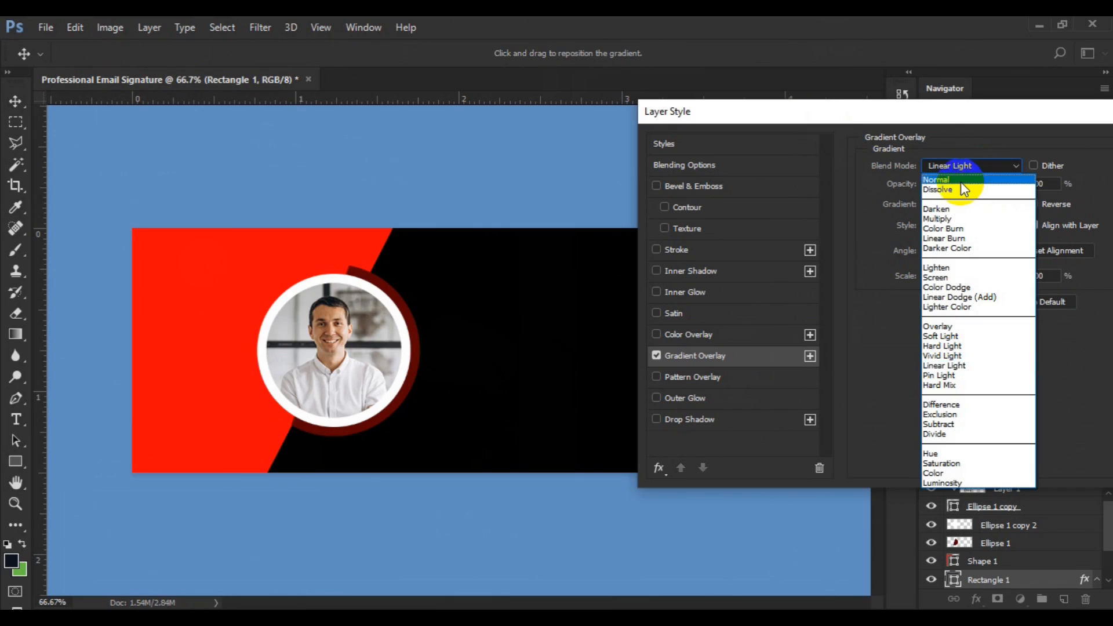
{"action": "left_click", "coordinate": [961, 182]}
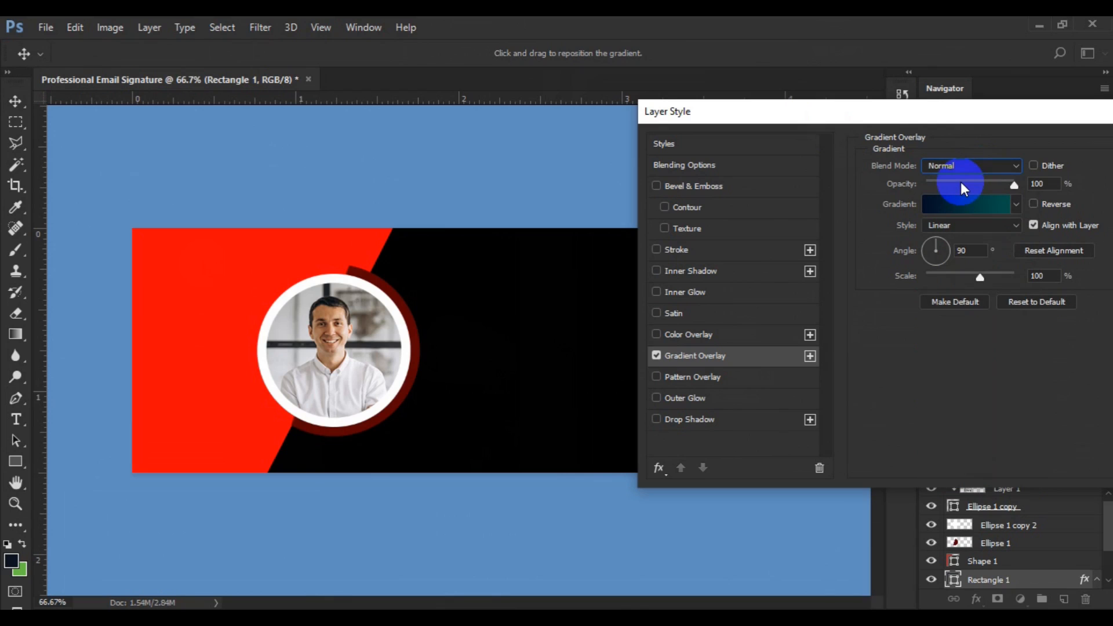
{"action": "left_click_drag", "start_coordinate": [903, 117], "coordinate": [955, 134]}
{"action": "left_click", "coordinate": [1014, 268]}
{"action": "type", "text": "0"}
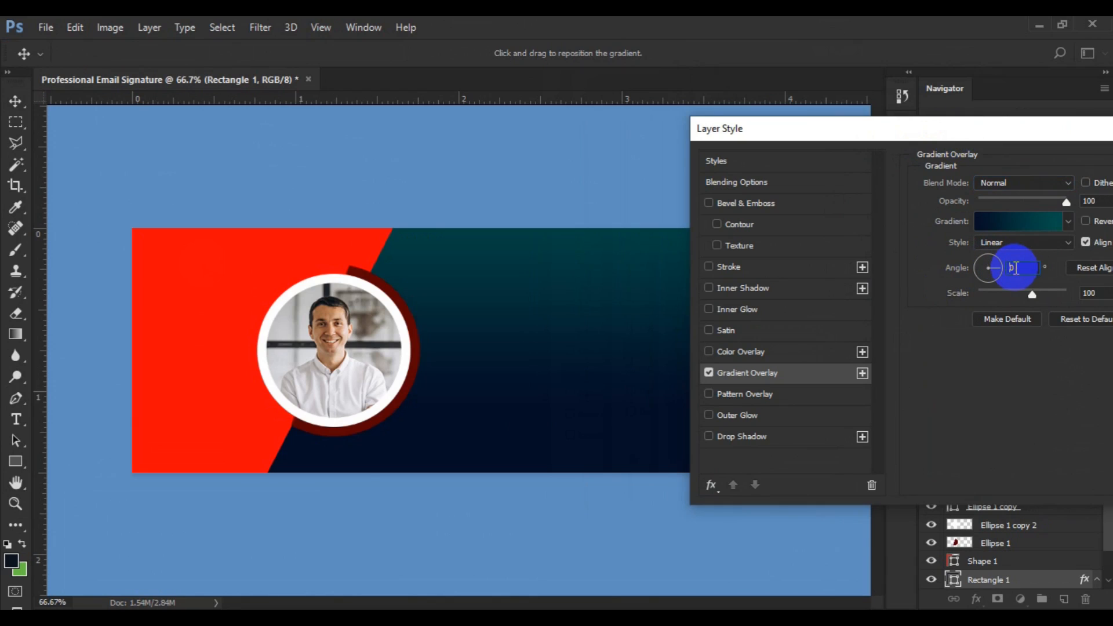
{"action": "type", "text": "18"}
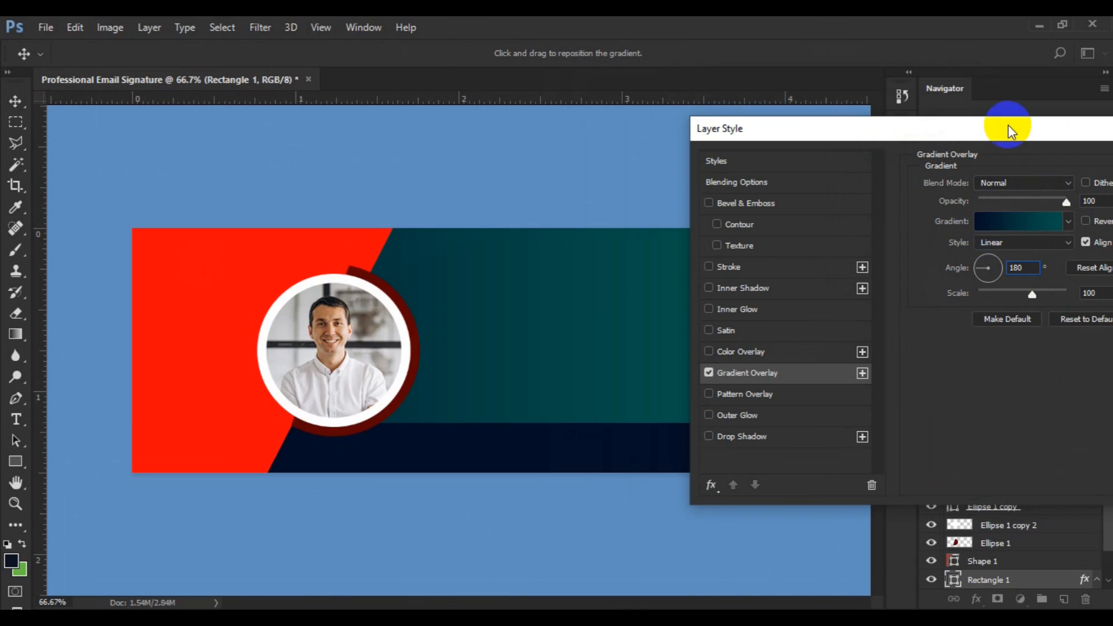
{"action": "left_click_drag", "start_coordinate": [1007, 130], "coordinate": [1023, 106]}
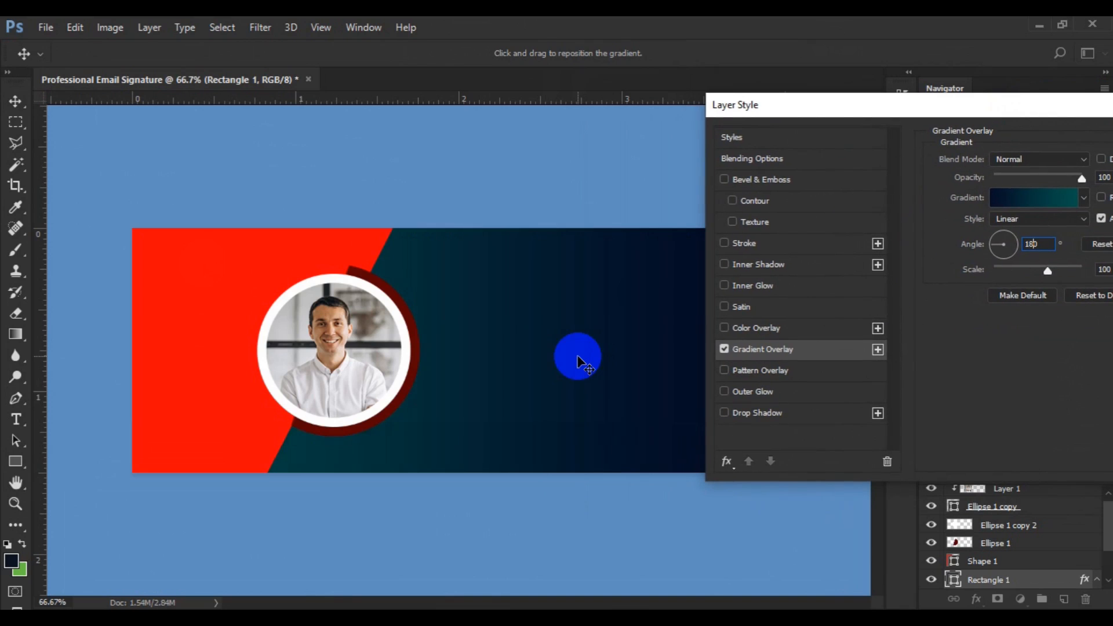
Nudge the teal-to-navy gradient within the banner rectangle, zoom out to 50%, and confirm the overlay.
{"action": "left_click", "coordinate": [596, 368]}
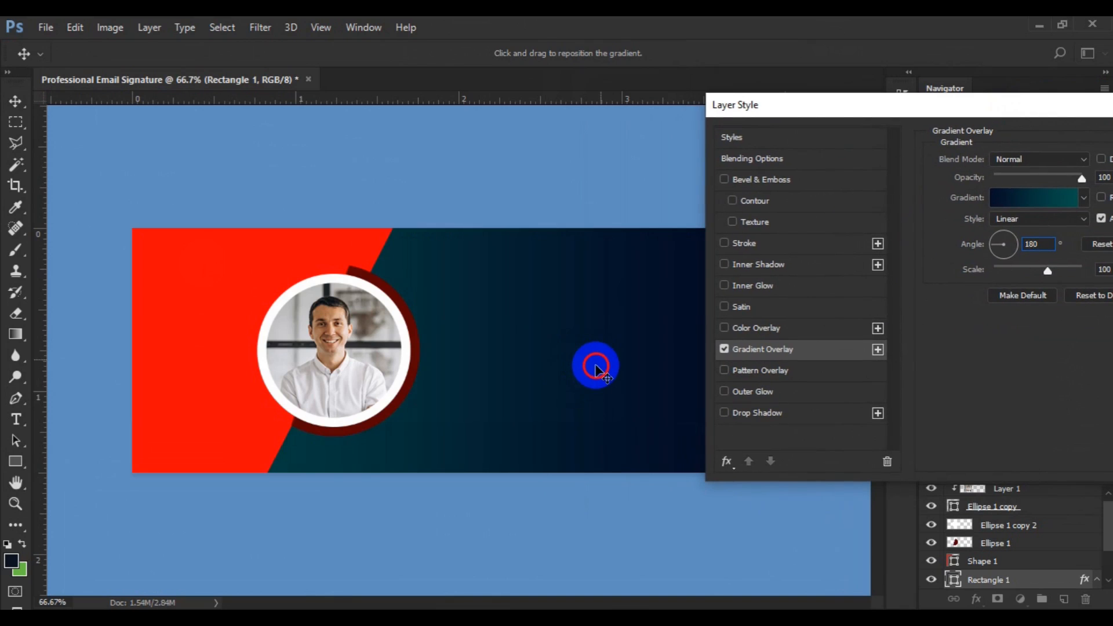
{"action": "left_click_drag", "start_coordinate": [596, 368], "coordinate": [595, 368]}
{"action": "key", "text": "ctrl+minus"}
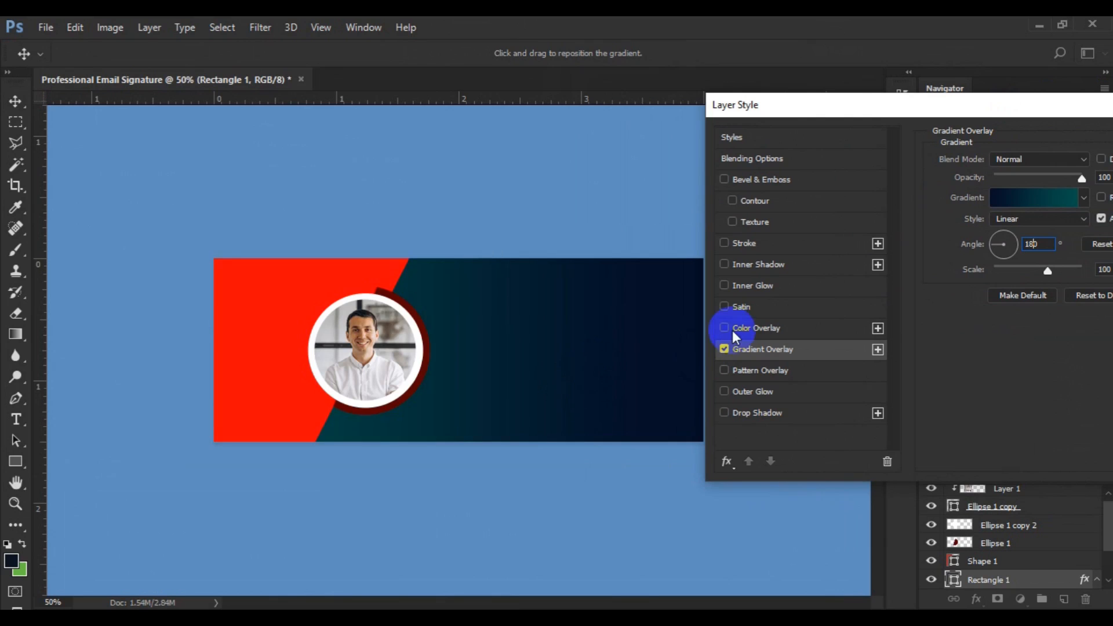
{"action": "left_click_drag", "start_coordinate": [923, 110], "coordinate": [154, 248]}
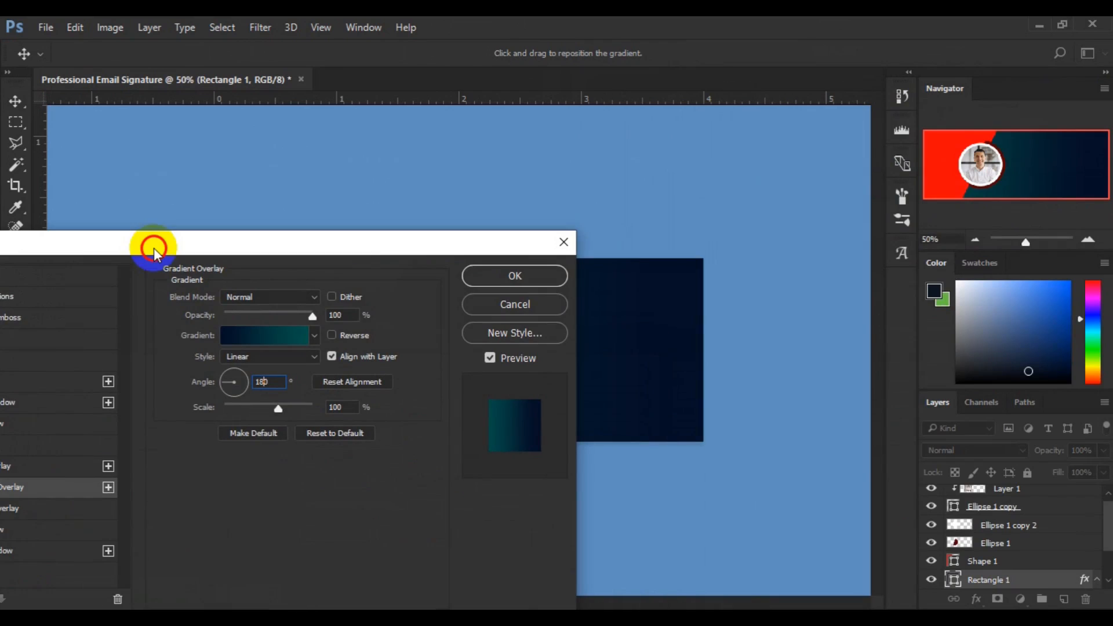
{"action": "left_click", "coordinate": [492, 276]}
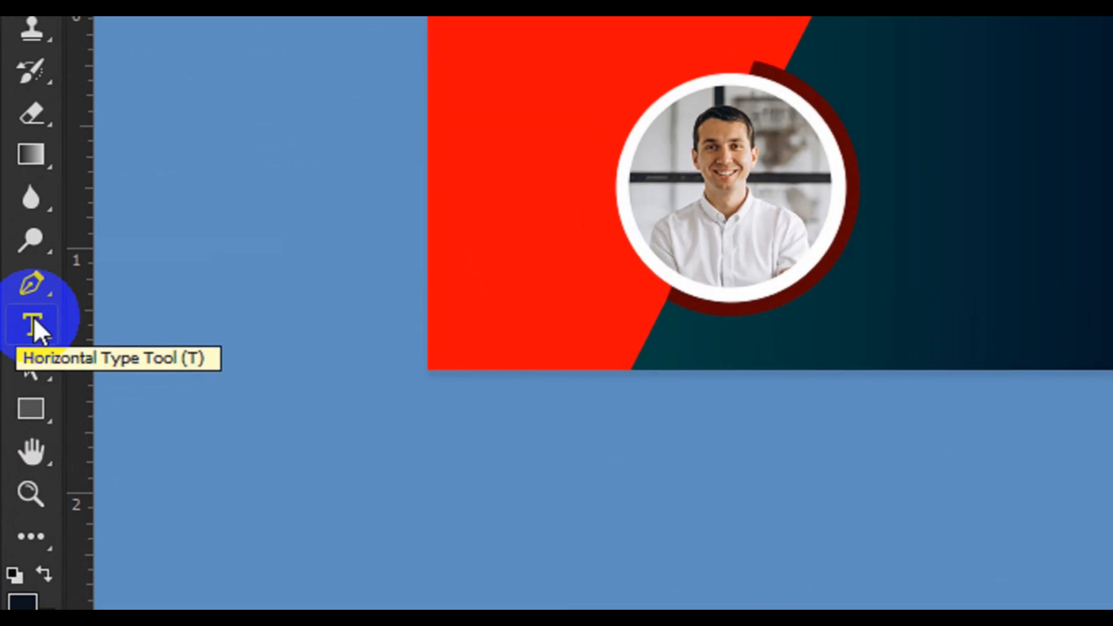
Select the Type tool and add a new empty Layer 2 above Rectangle 1.
{"action": "left_click", "coordinate": [16, 416]}
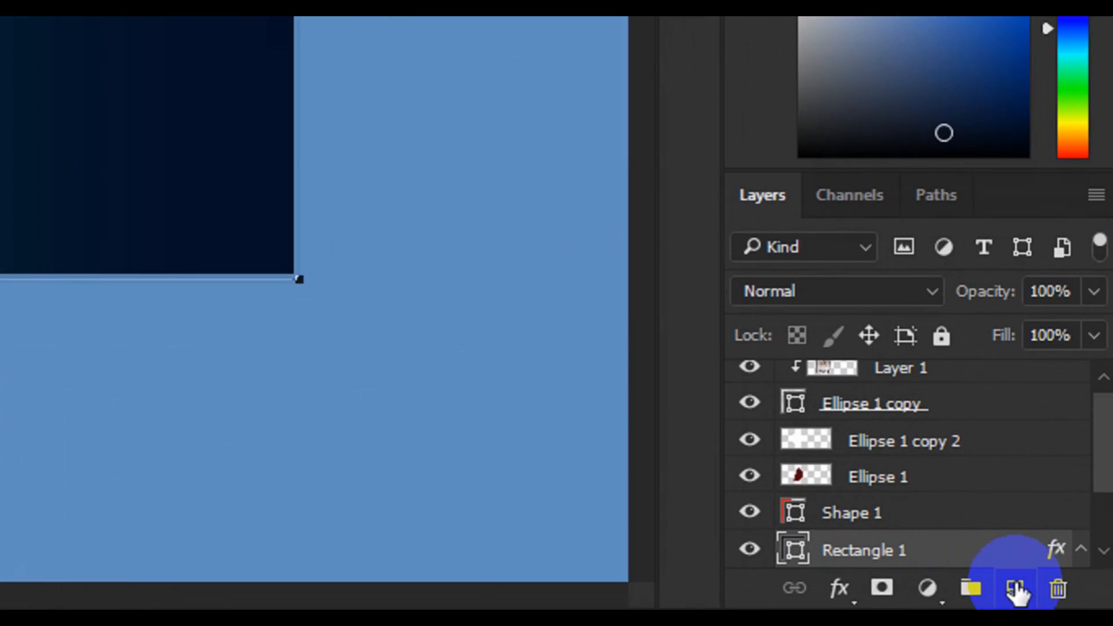
{"action": "left_click", "coordinate": [1064, 599]}
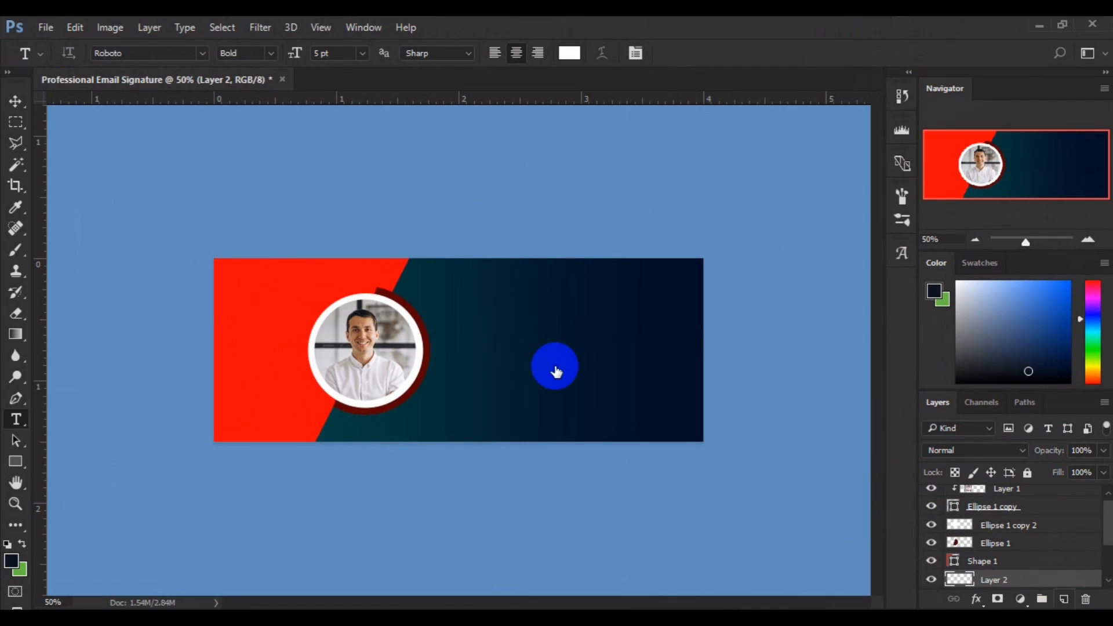
Place the name text beside the portrait in white Roboto Bold, sized 14 pt and left-aligned.
{"action": "left_click", "coordinate": [448, 319]}
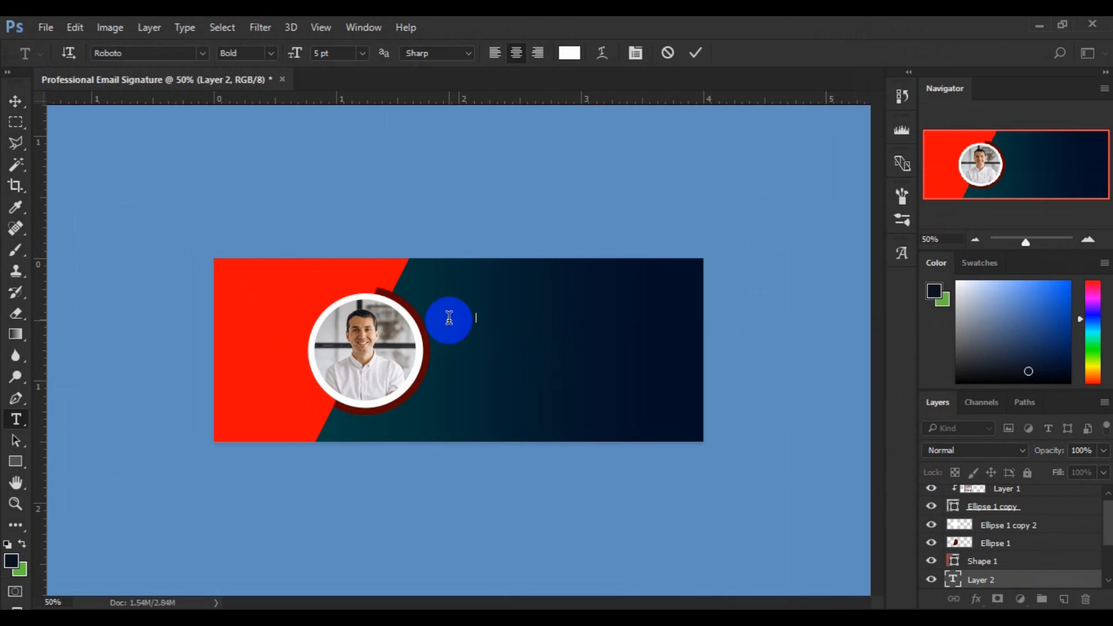
{"action": "double_click", "coordinate": [449, 318]}
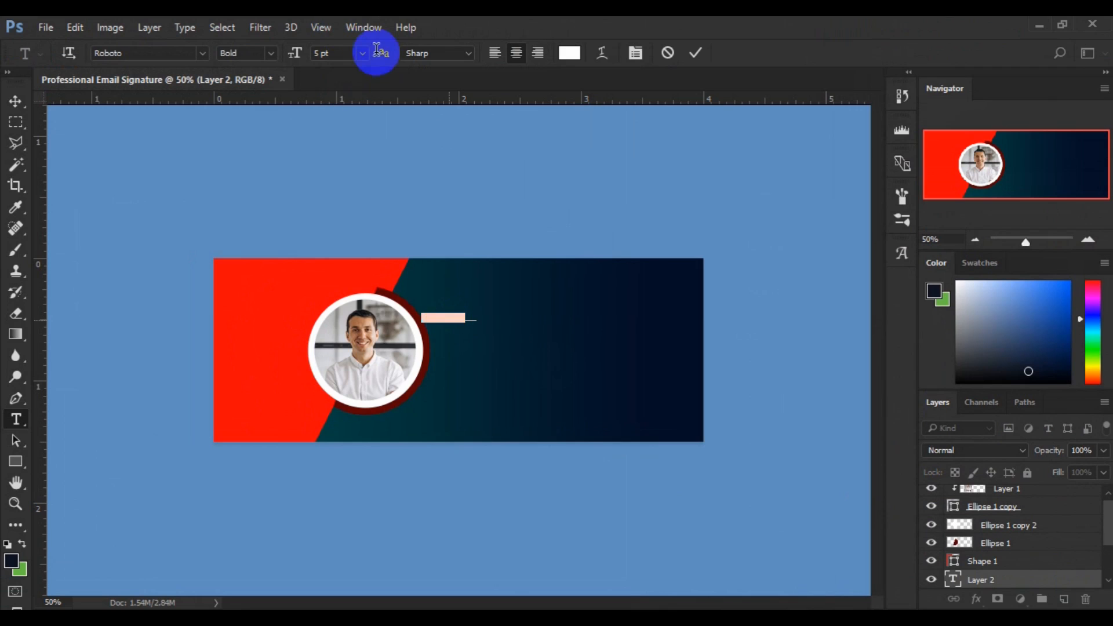
{"action": "left_click", "coordinate": [362, 54]}
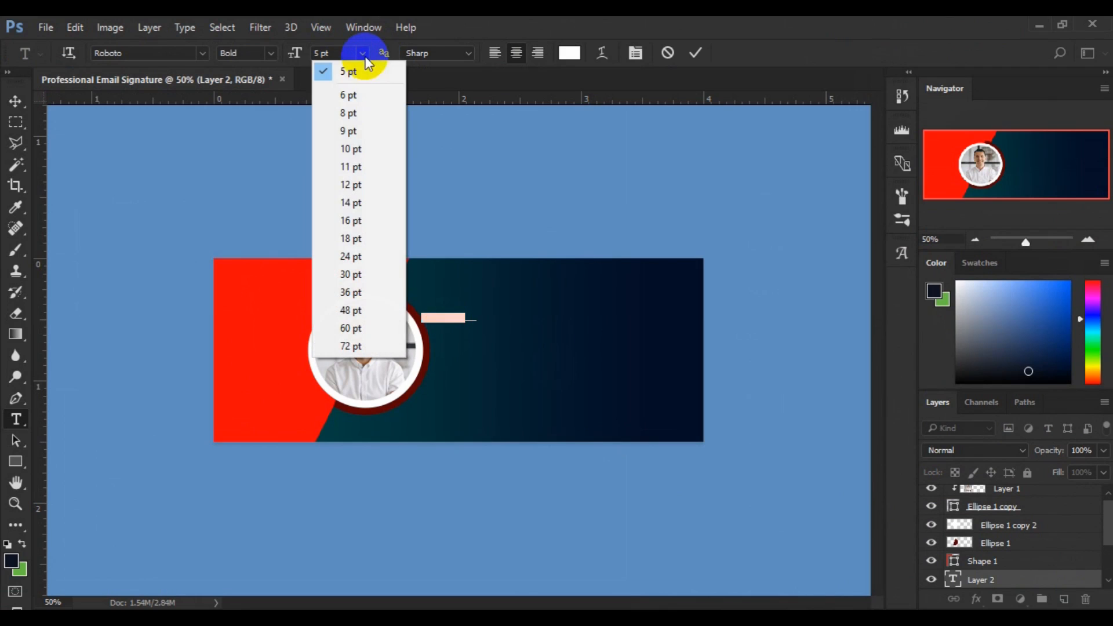
{"action": "left_click", "coordinate": [357, 215]}
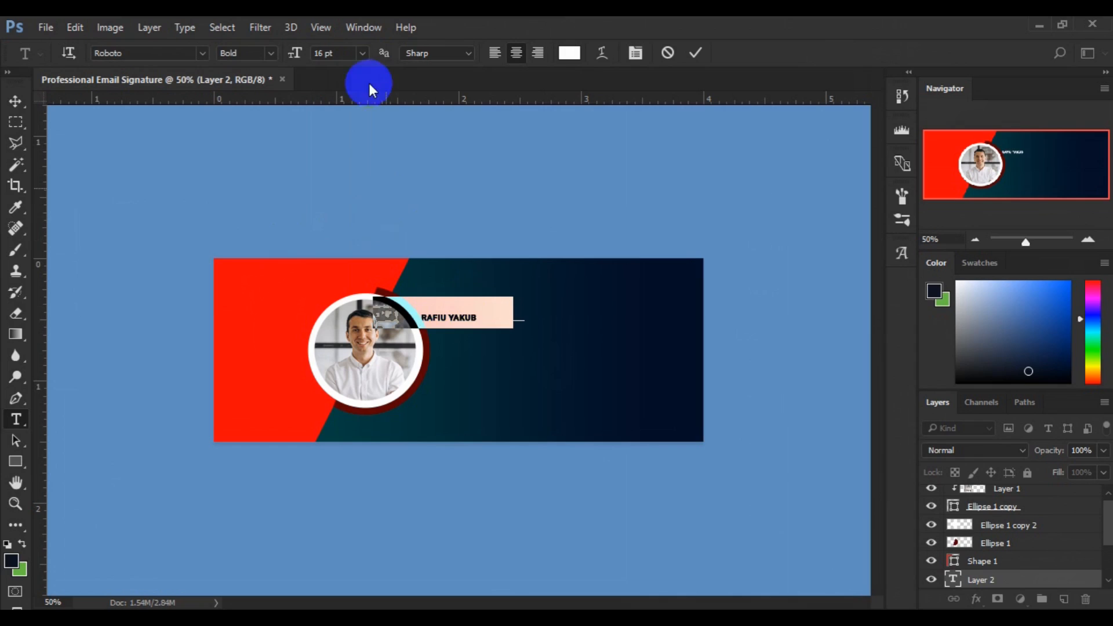
{"action": "left_click", "coordinate": [363, 54]}
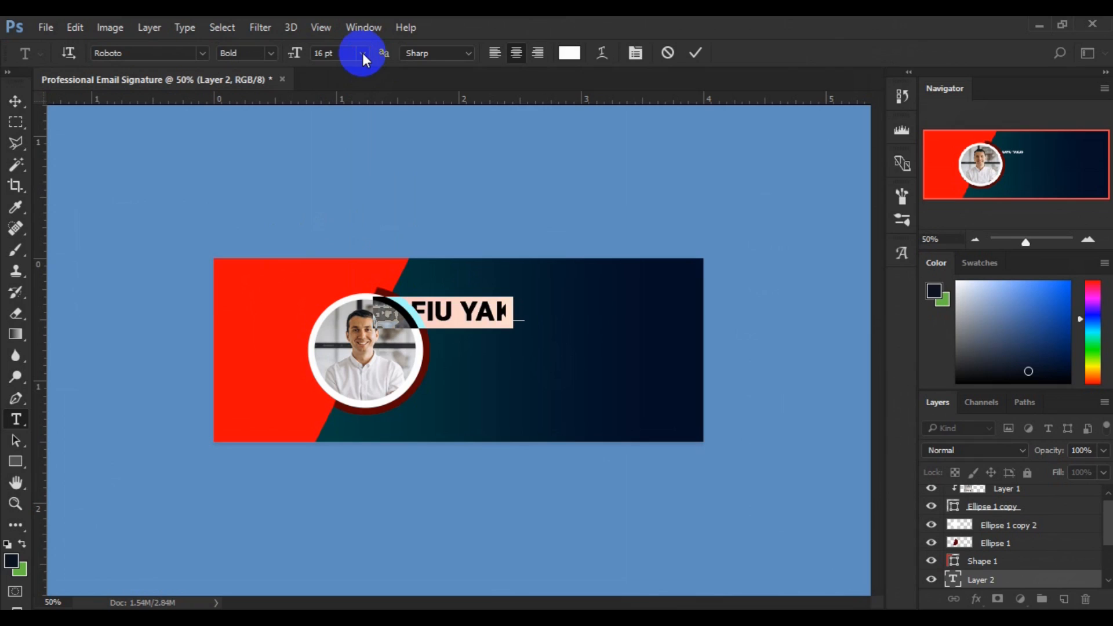
{"action": "left_click", "coordinate": [363, 54]}
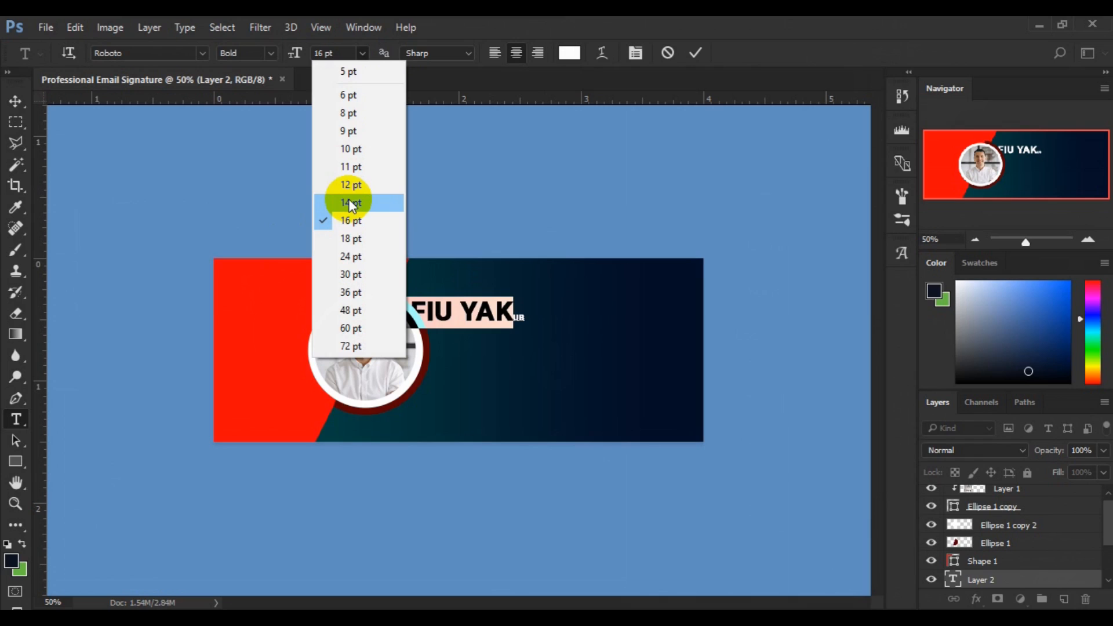
{"action": "left_click", "coordinate": [349, 202]}
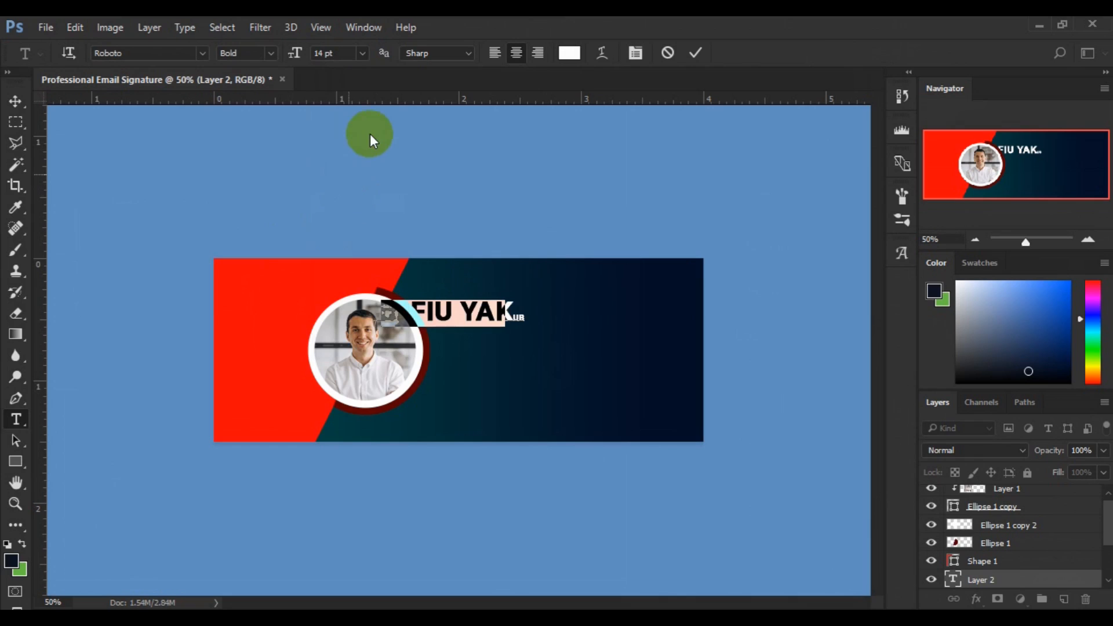
{"action": "left_click", "coordinate": [498, 53]}
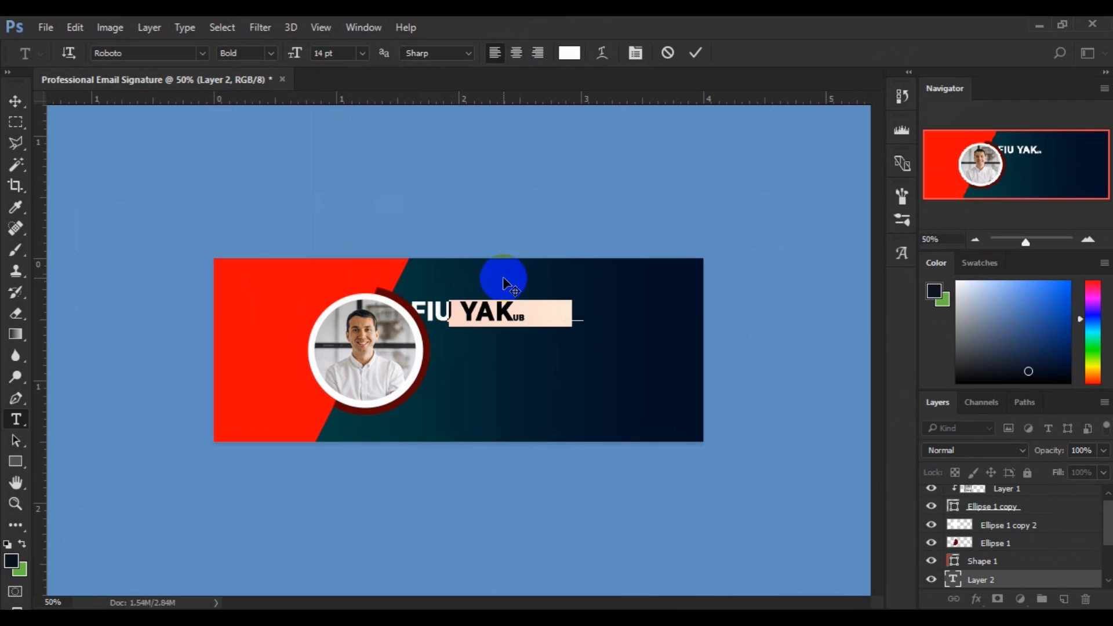
Colour the name text red (fa0606) by sampling the red panel.
{"action": "left_click", "coordinate": [570, 54]}
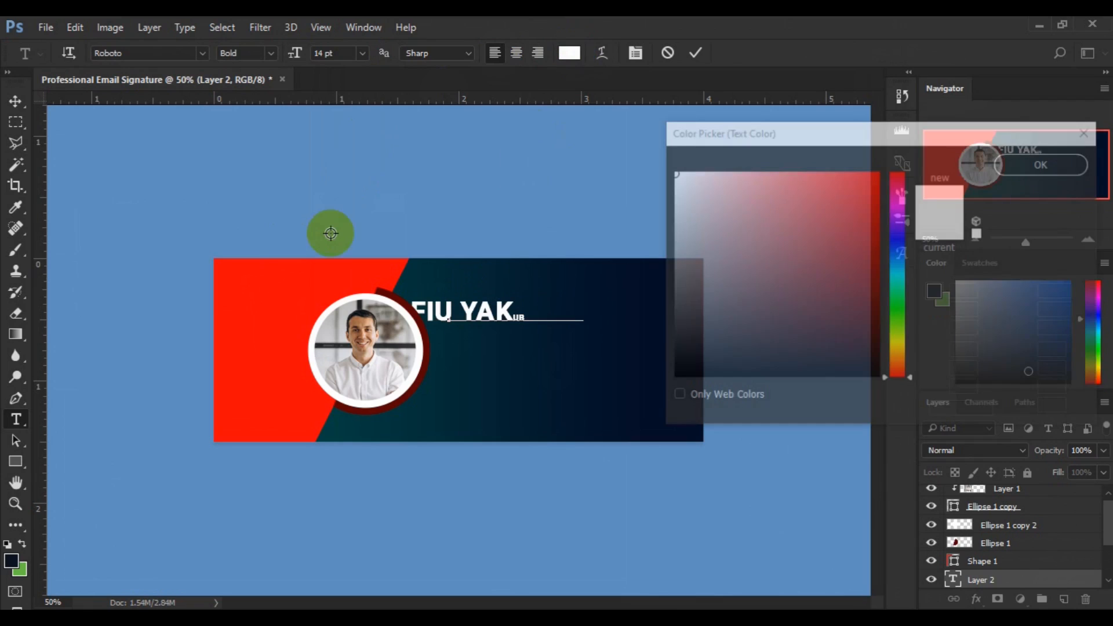
{"action": "left_click", "coordinate": [229, 303]}
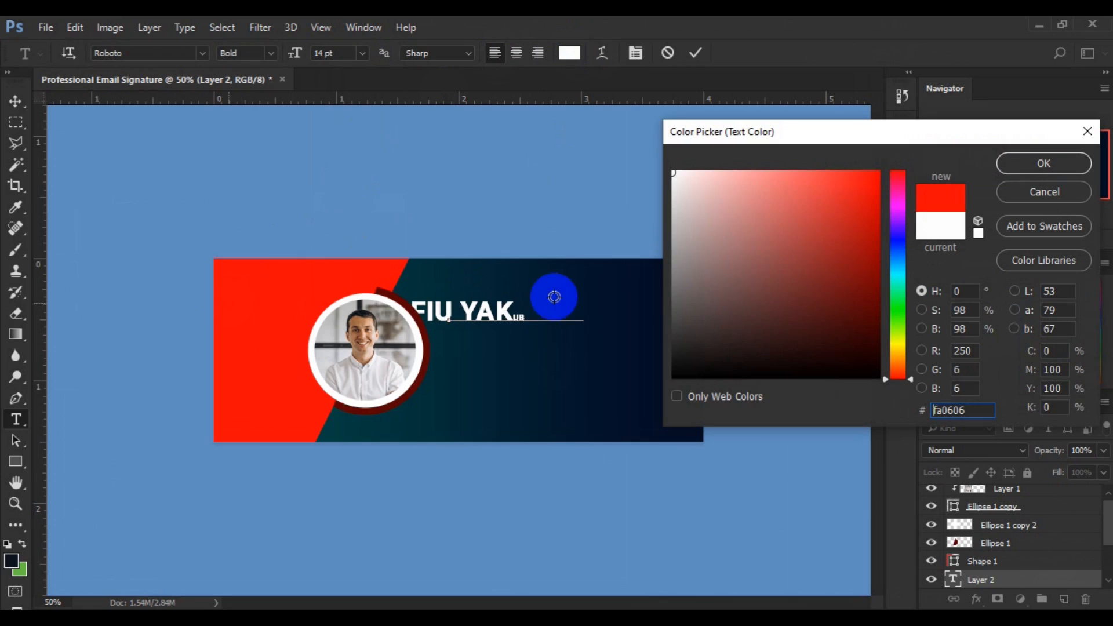
{"action": "left_click", "coordinate": [1019, 169]}
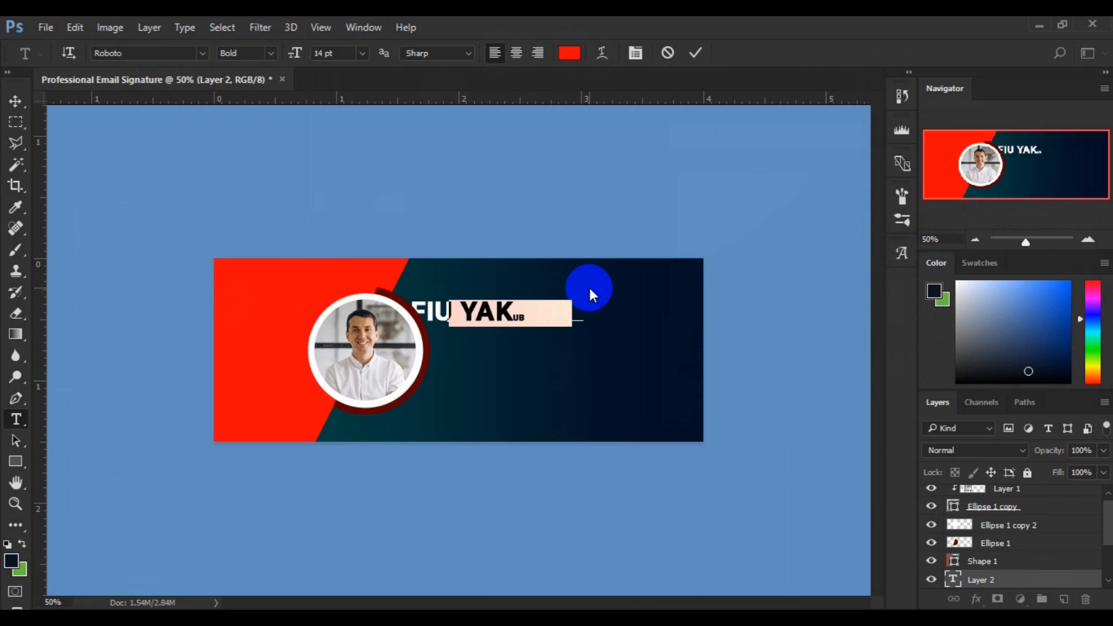
Put the cursor just before YAK in the name and start selecting those letters.
{"action": "left_click", "coordinate": [521, 314]}
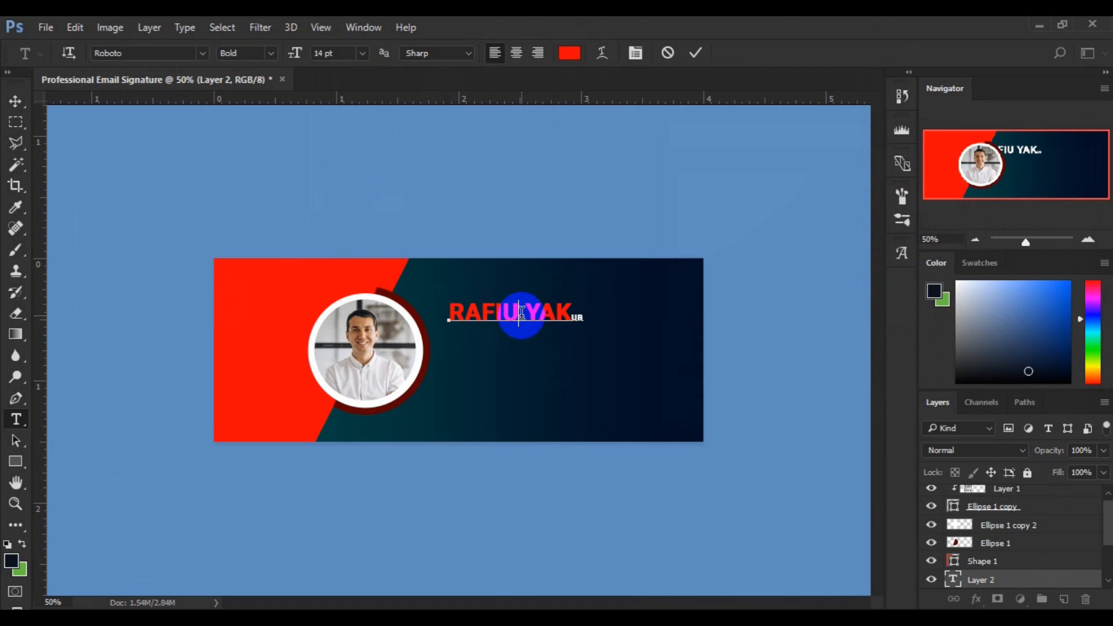
{"action": "left_click", "coordinate": [573, 313]}
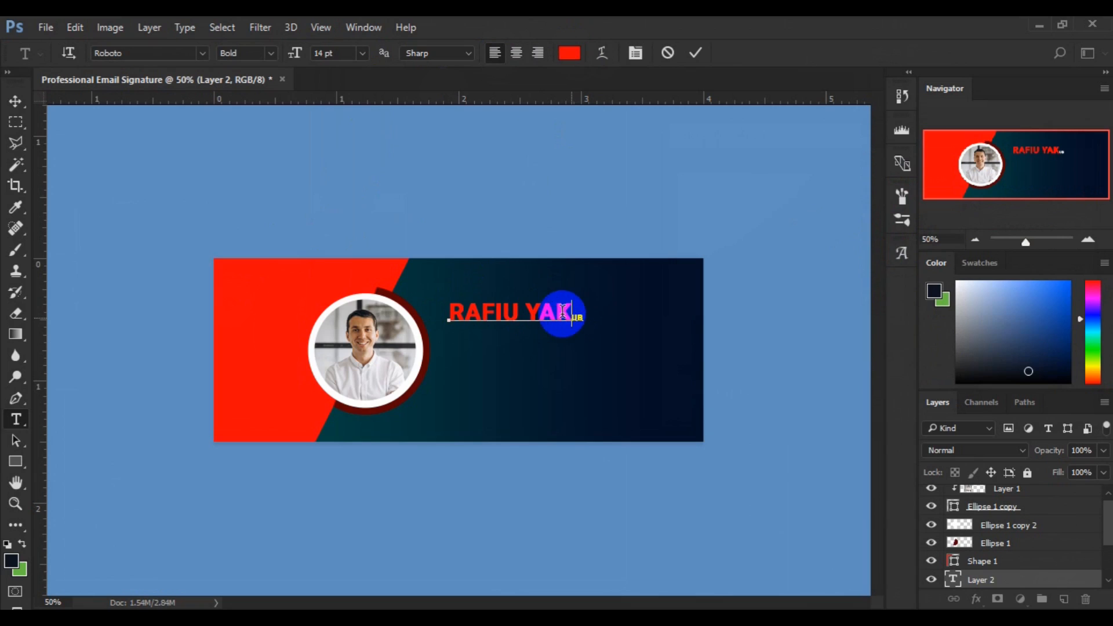
{"action": "left_click", "coordinate": [560, 310]}
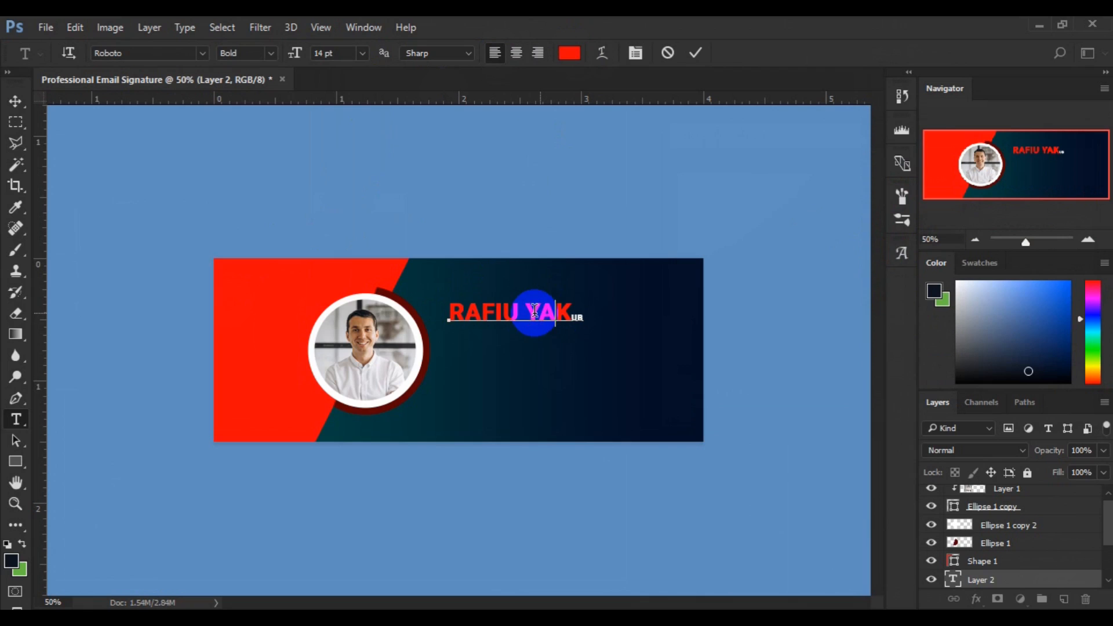
{"action": "left_click", "coordinate": [534, 310]}
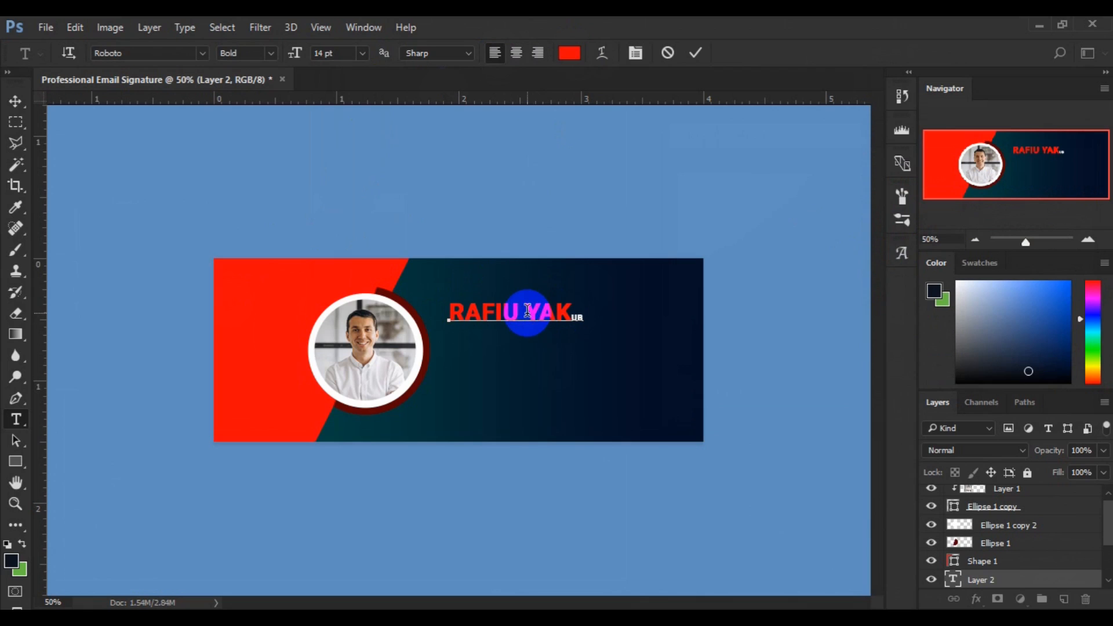
{"action": "left_click", "coordinate": [527, 310]}
{"action": "key", "text": "shift+Right"}
{"action": "key", "text": "shift+Right"}
{"action": "key", "text": "shift+Right"}
{"action": "key", "text": "shift+Right"}
{"action": "key", "text": "shift+Right"}
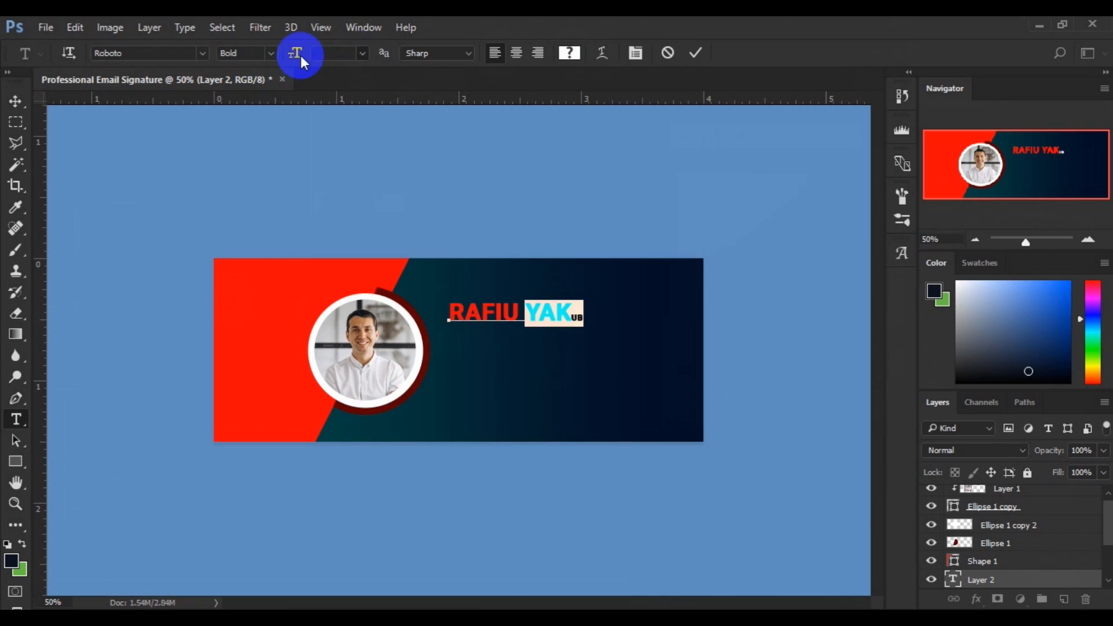
{"action": "left_click", "coordinate": [360, 53]}
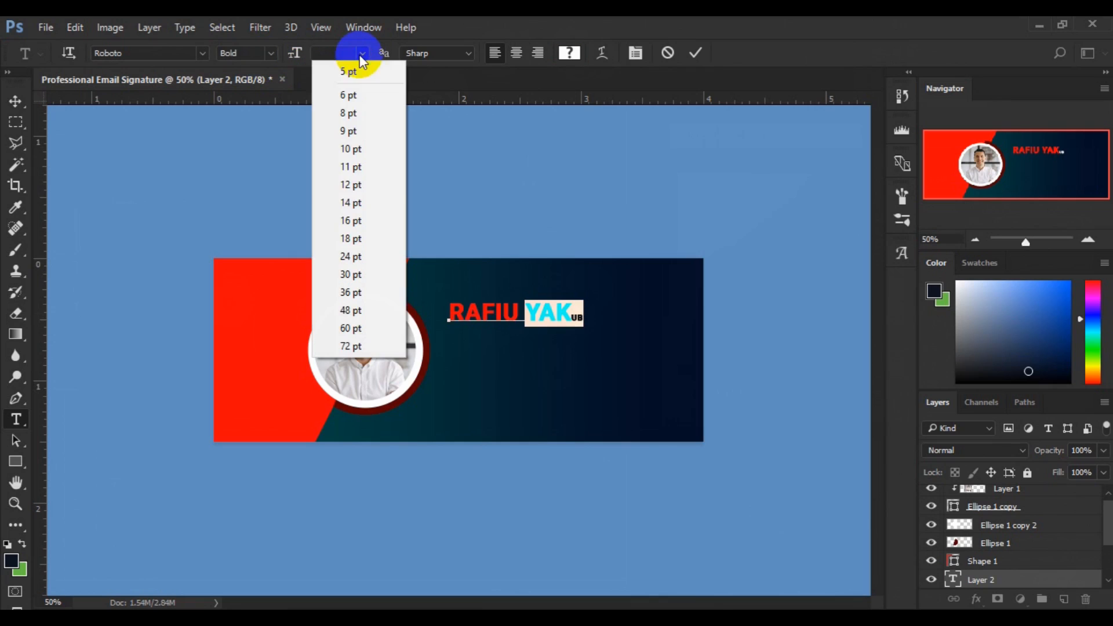
{"action": "left_click", "coordinate": [354, 201]}
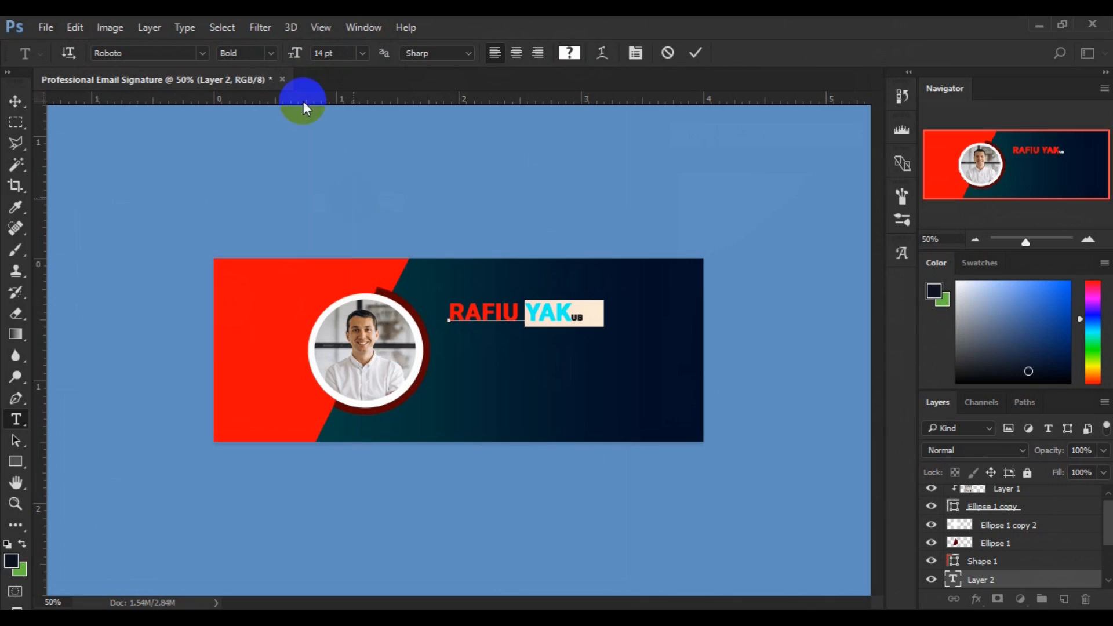
{"action": "left_click", "coordinate": [271, 53]}
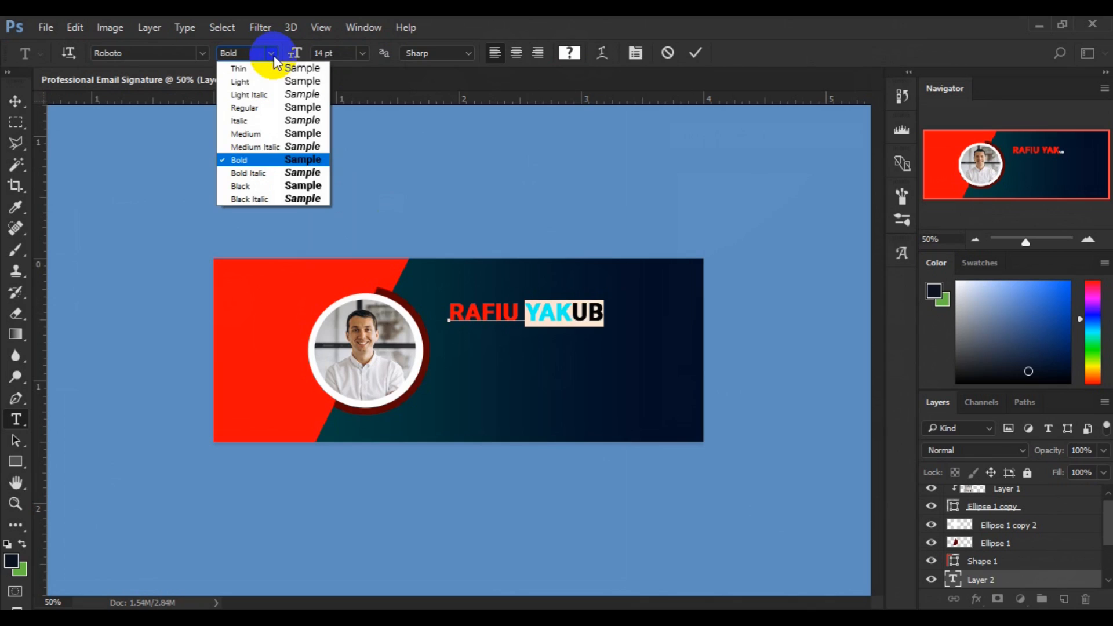
{"action": "left_click", "coordinate": [252, 82]}
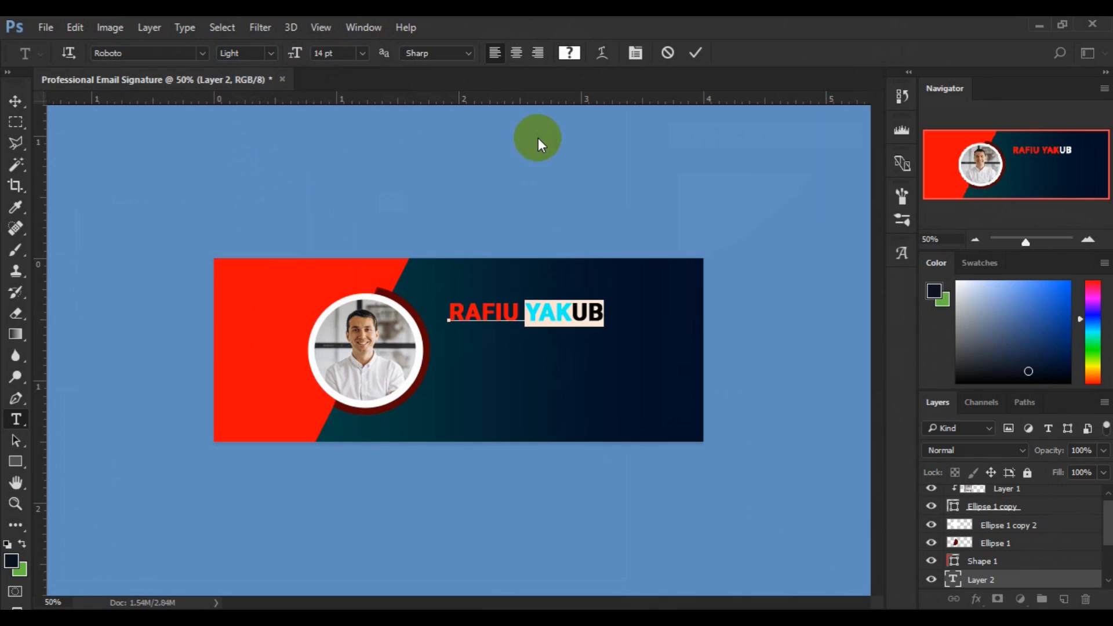
{"action": "left_click", "coordinate": [570, 54]}
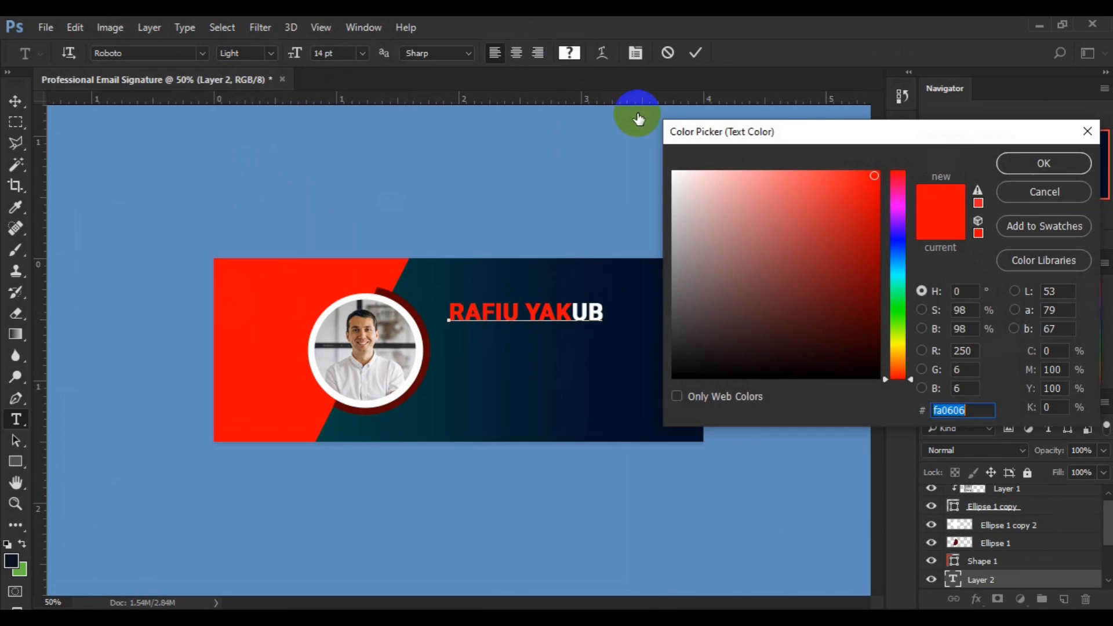
{"action": "left_click", "coordinate": [676, 176]}
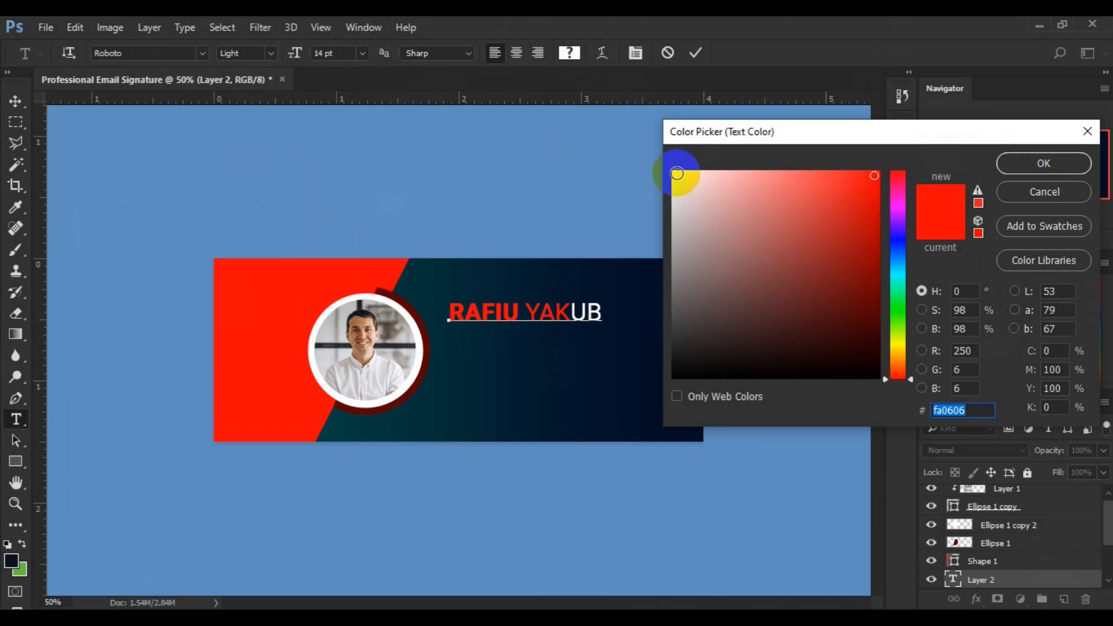
{"action": "left_click", "coordinate": [321, 285]}
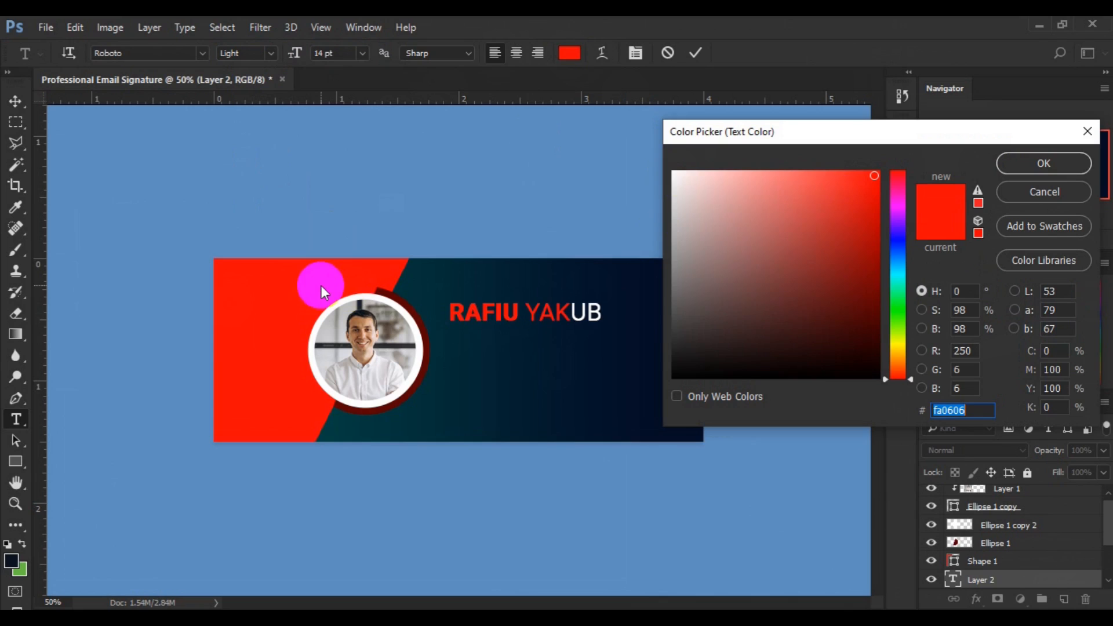
{"action": "left_click", "coordinate": [1034, 168]}
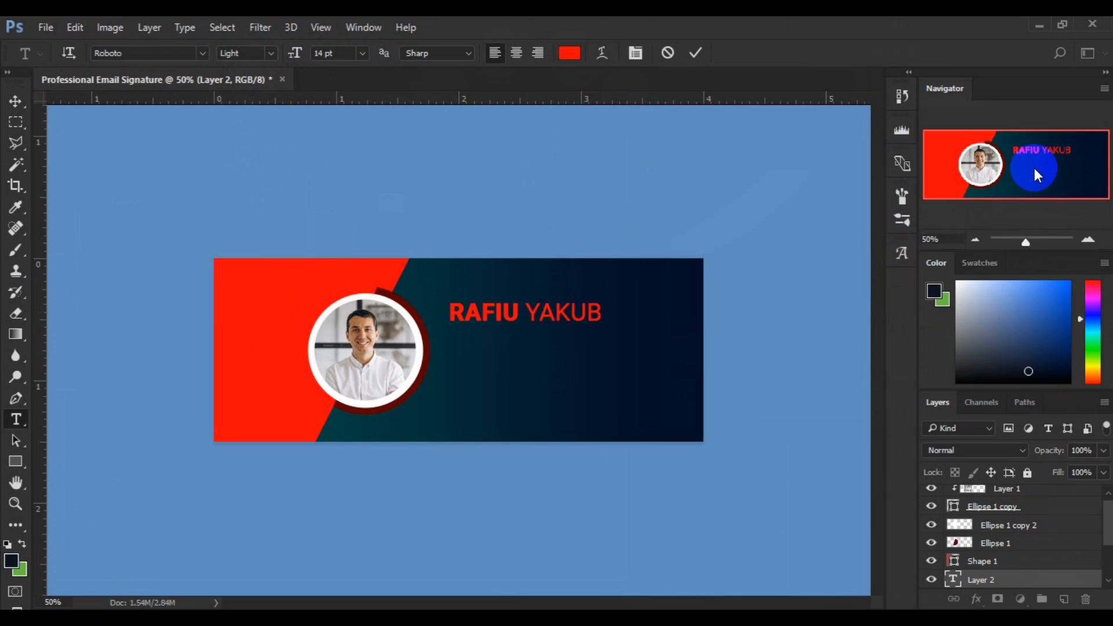
{"action": "double_click", "coordinate": [516, 322]}
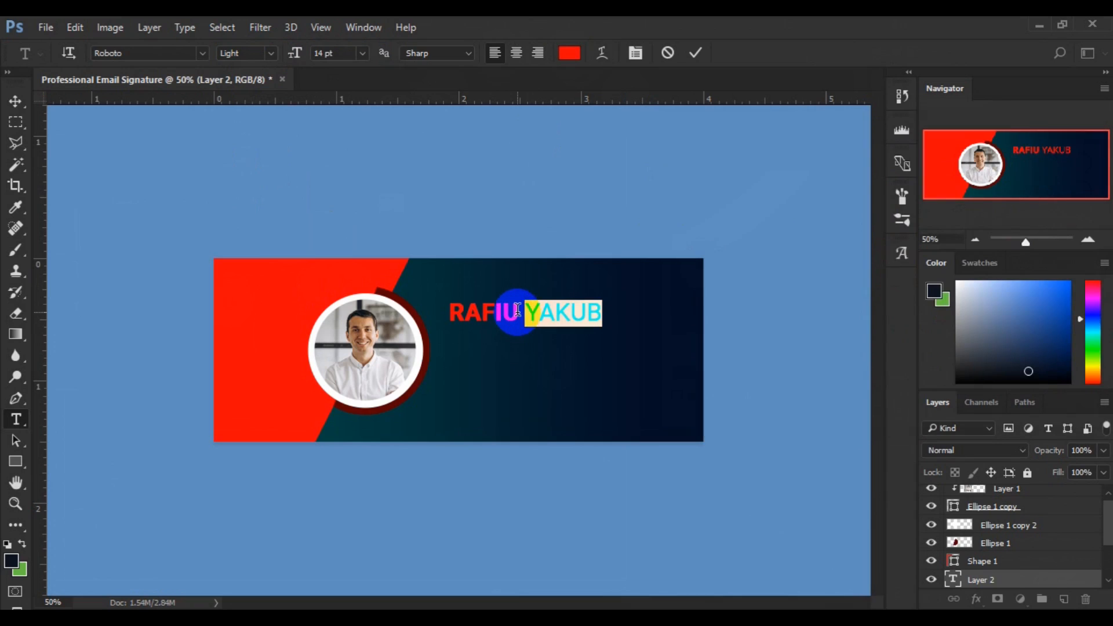
{"action": "left_click", "coordinate": [517, 312]}
{"action": "key", "text": "shift+Left"}
{"action": "key", "text": "shift+Left"}
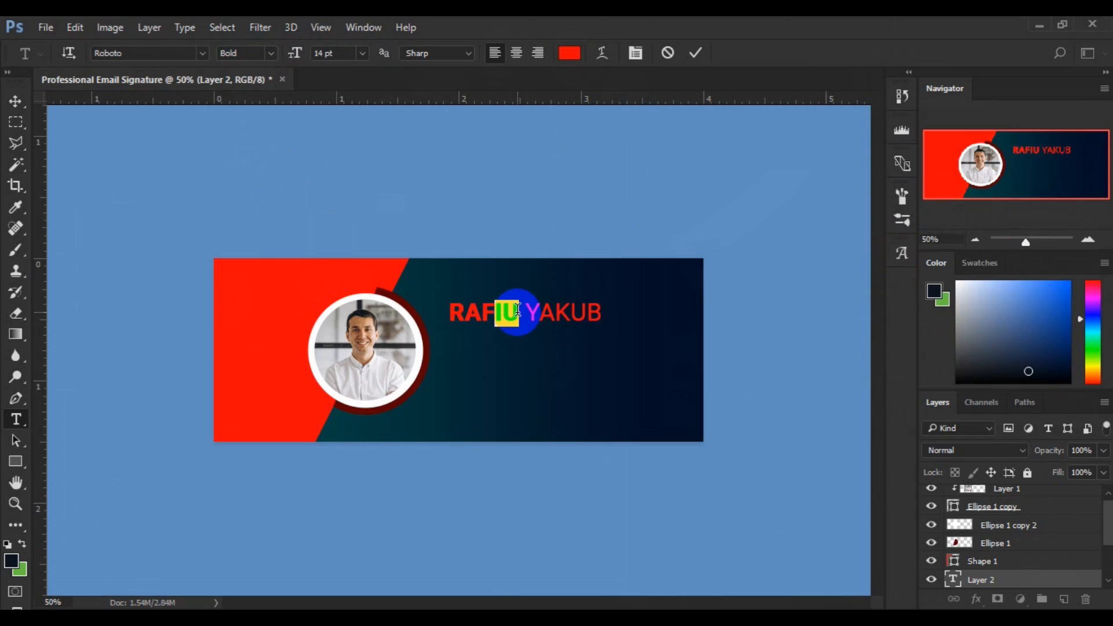
{"action": "key", "text": "shift+Left"}
{"action": "key", "text": "shift+Left"}
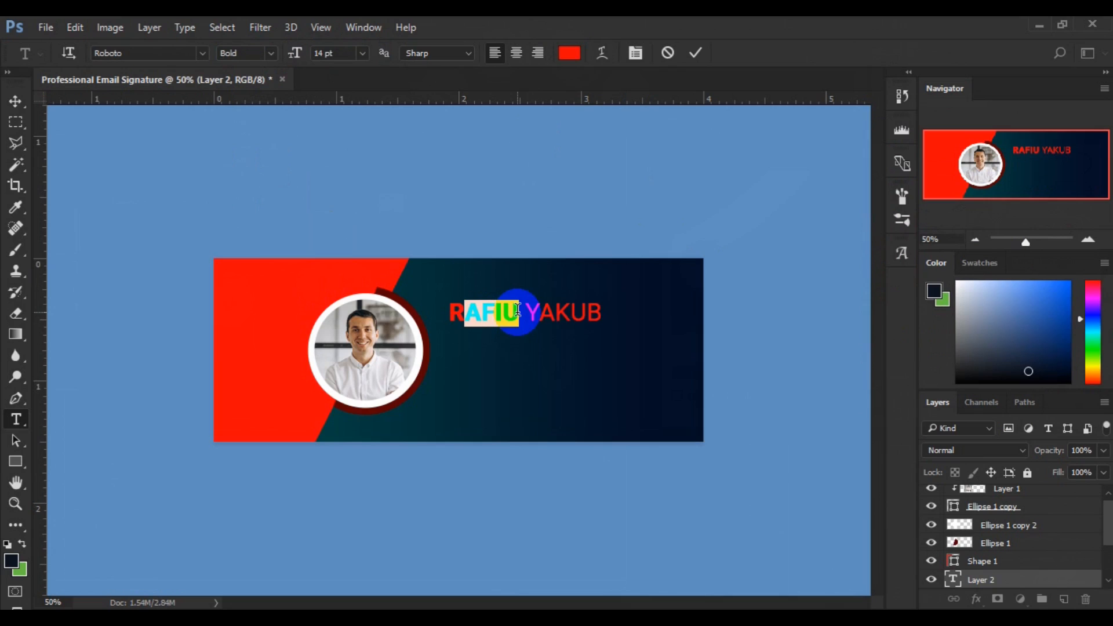
{"action": "key", "text": "shift+Left"}
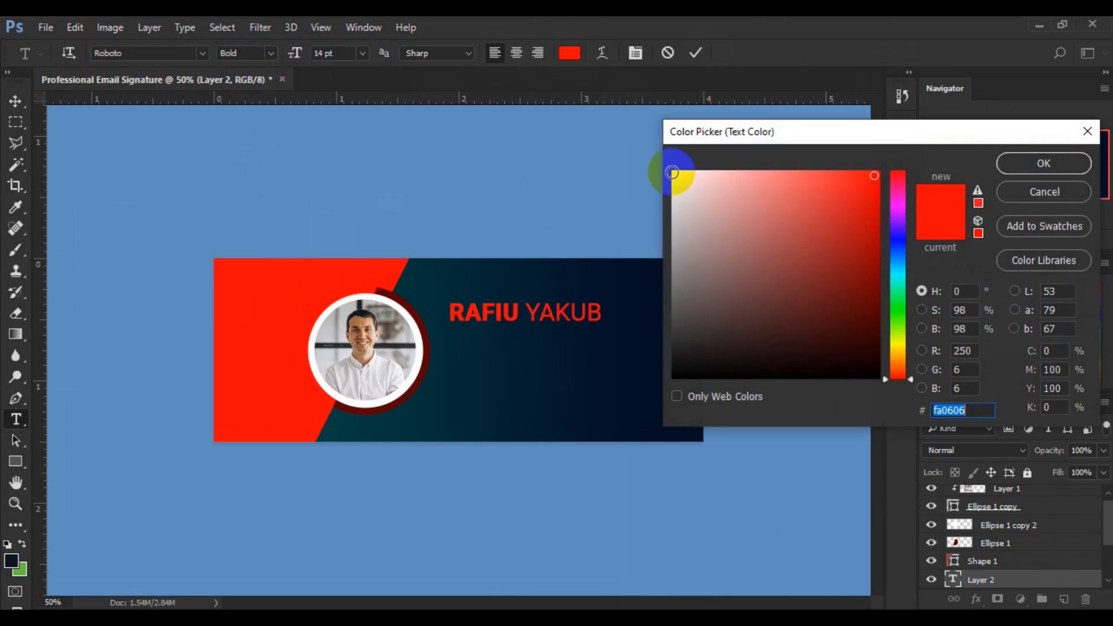
{"action": "left_click", "coordinate": [672, 173]}
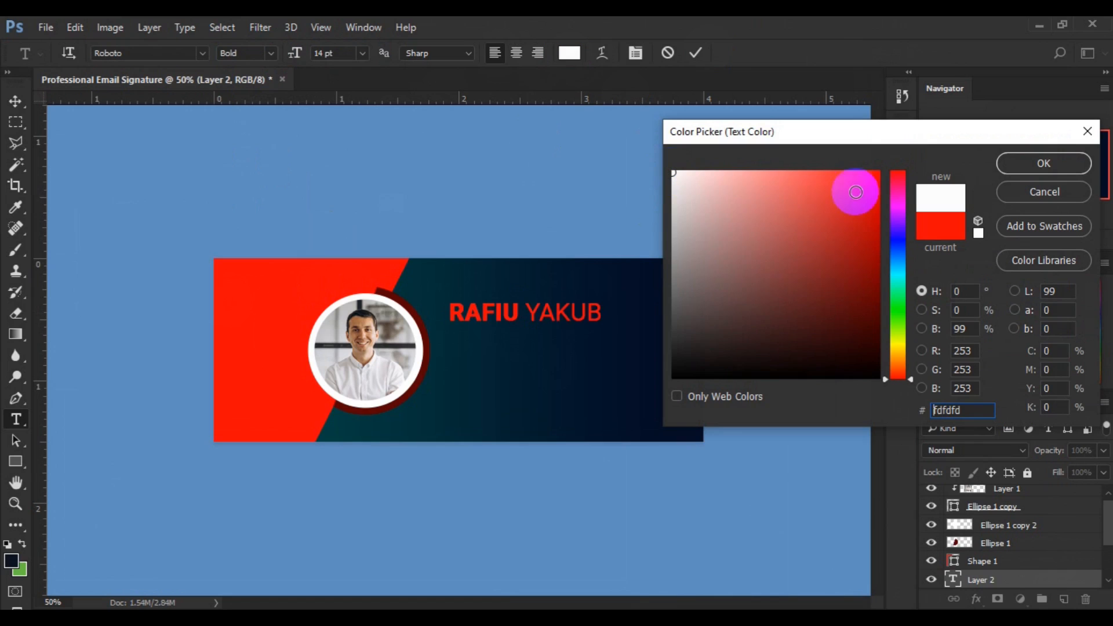
{"action": "left_click", "coordinate": [1038, 165]}
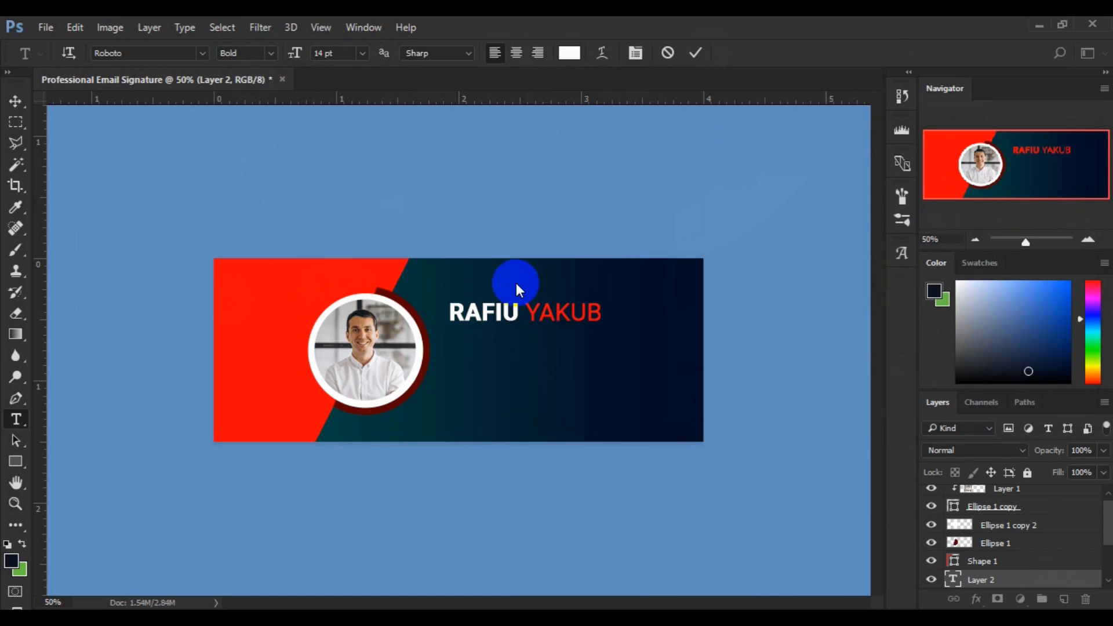
Select all of the name text with Ctrl+A.
{"action": "double_click", "coordinate": [505, 315]}
{"action": "left_click", "coordinate": [504, 314]}
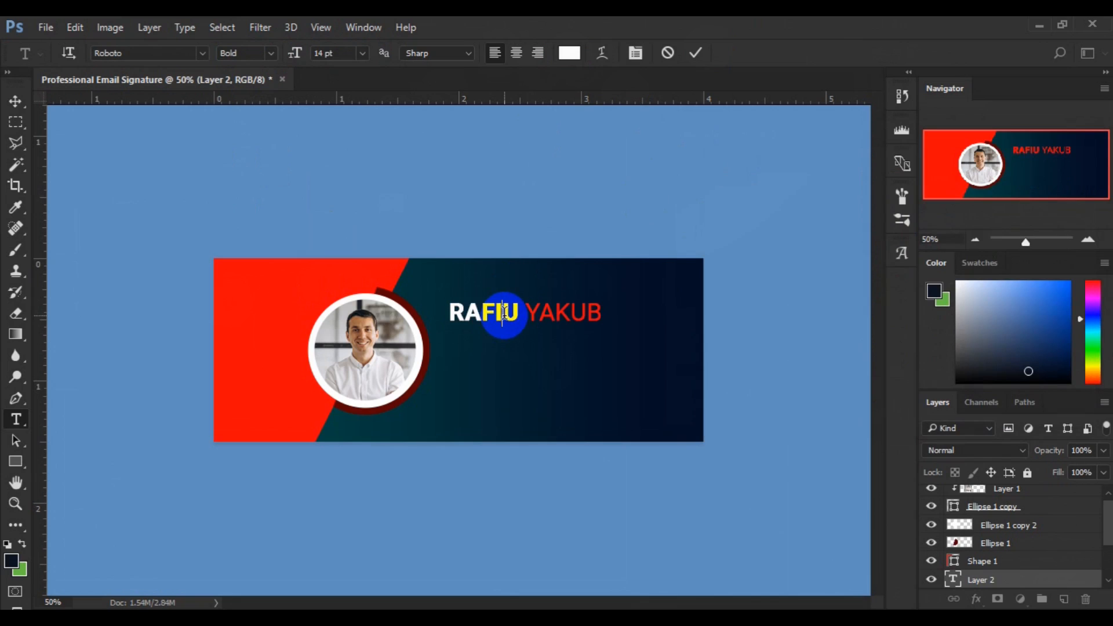
{"action": "key", "text": "ctrl+a"}
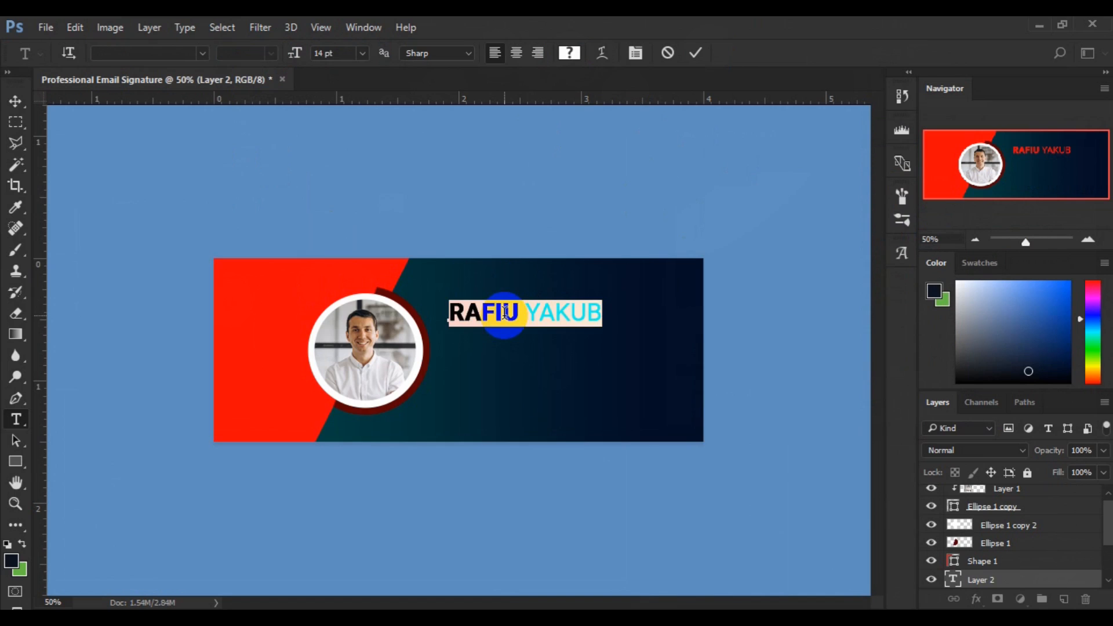
{"action": "left_click", "coordinate": [361, 56]}
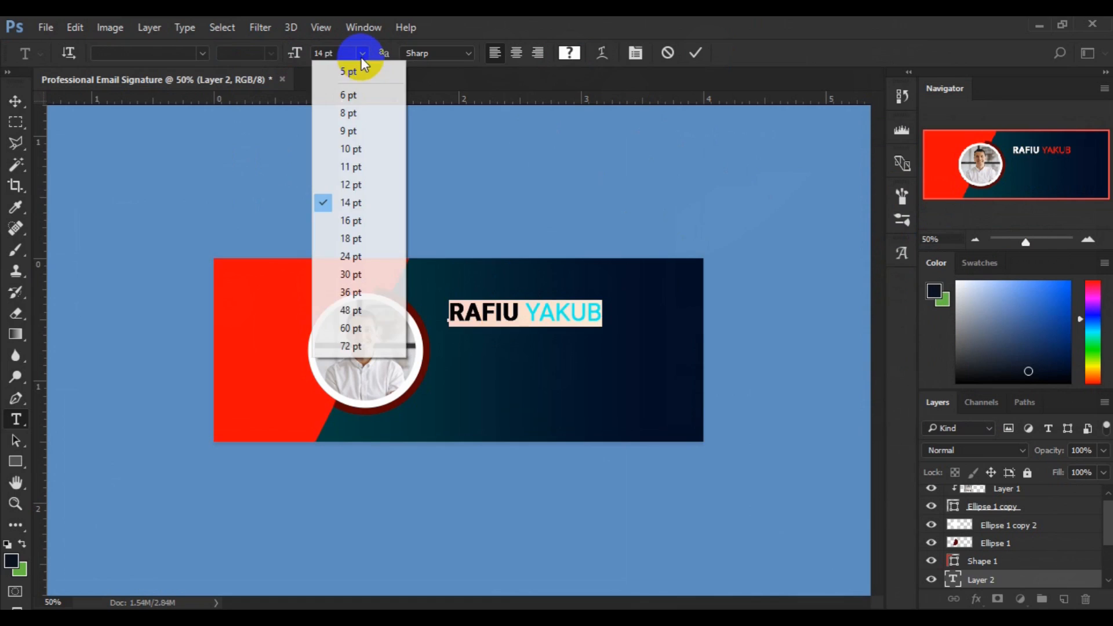
{"action": "left_click", "coordinate": [346, 183]}
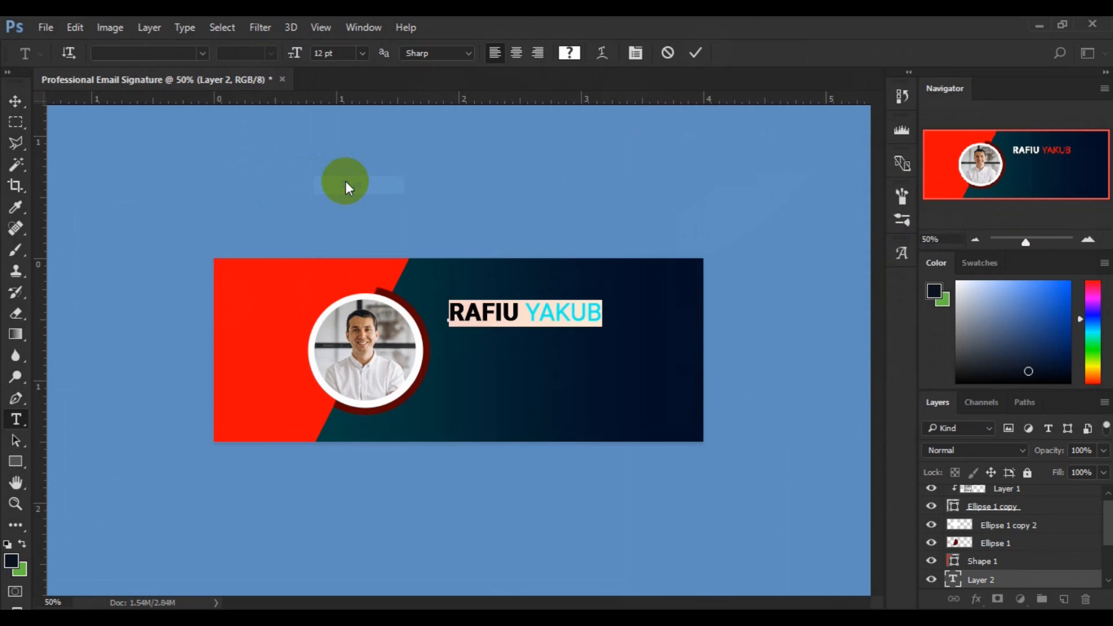
{"action": "key", "text": "shift+Left"}
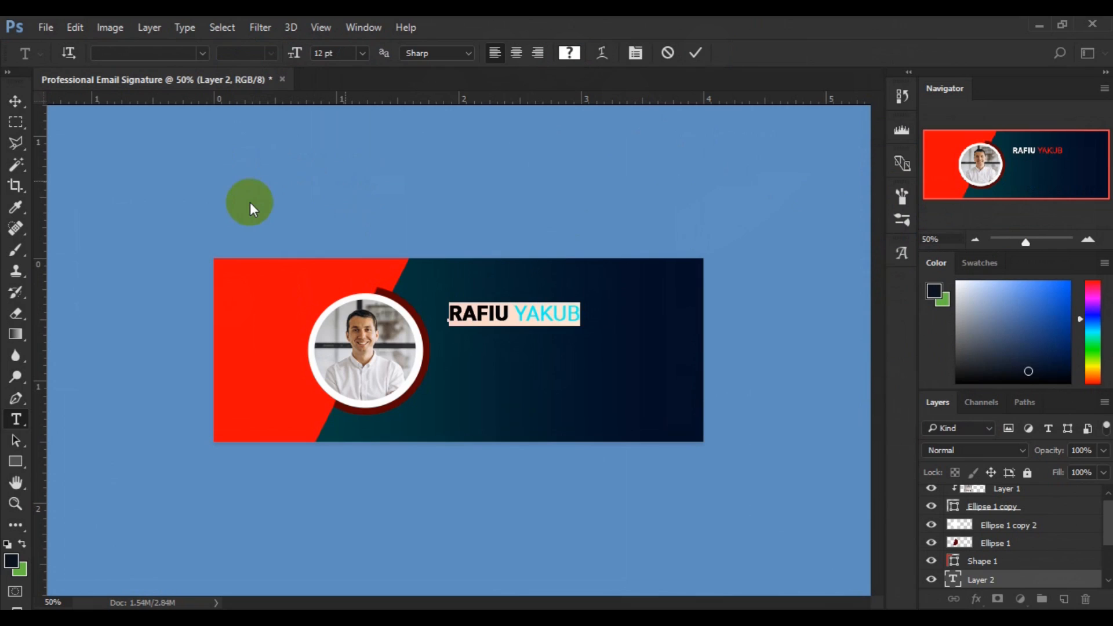
{"action": "left_click", "coordinate": [361, 53]}
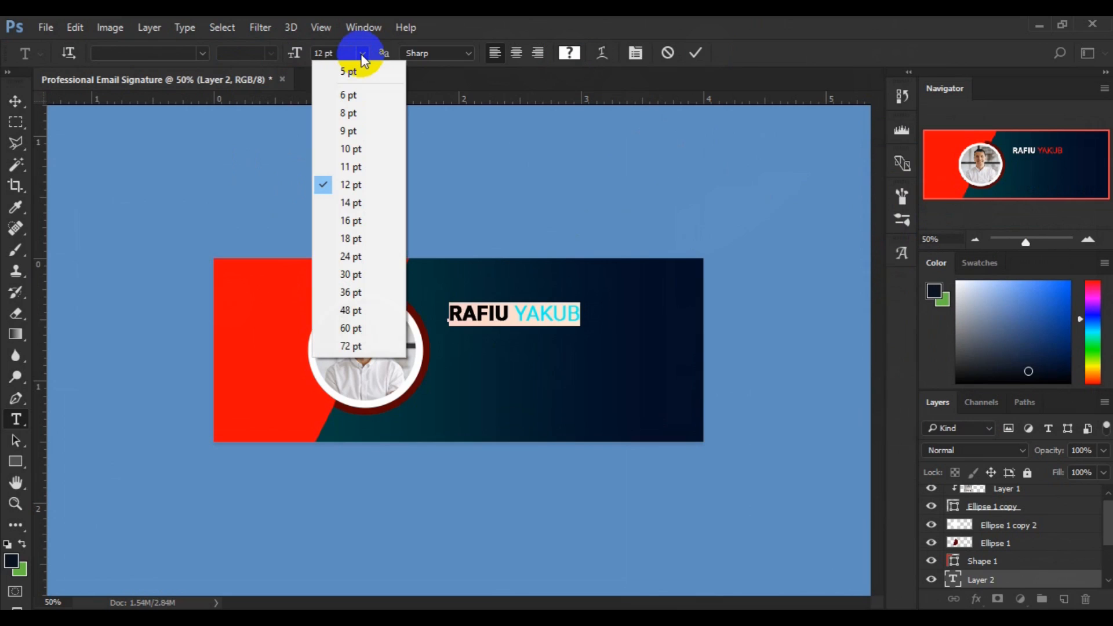
{"action": "left_click", "coordinate": [349, 148]}
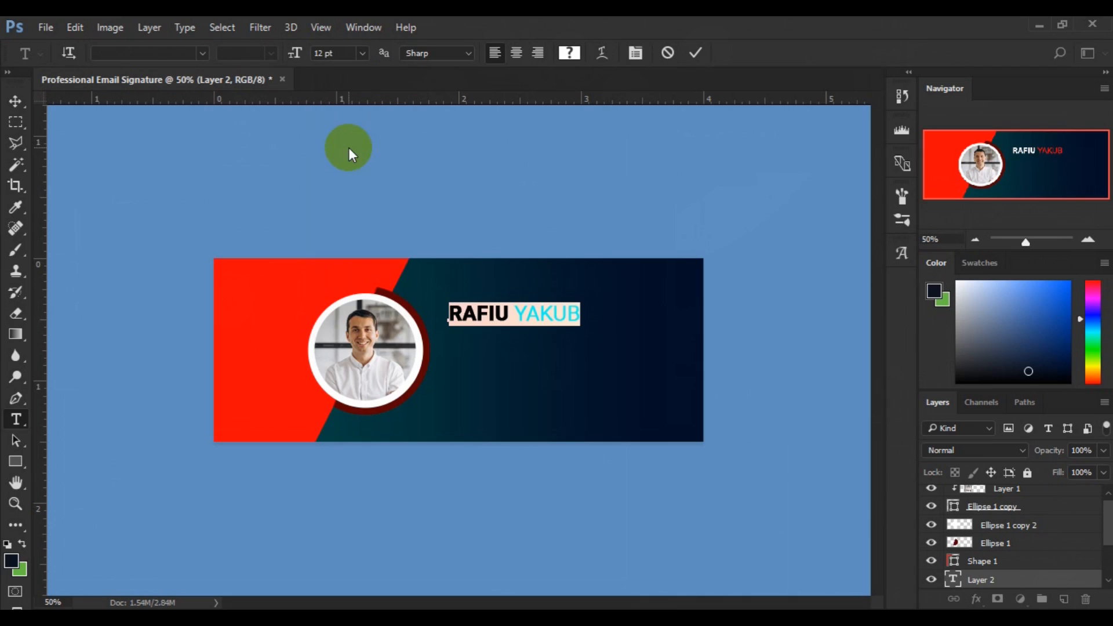
{"action": "left_click", "coordinate": [349, 147]}
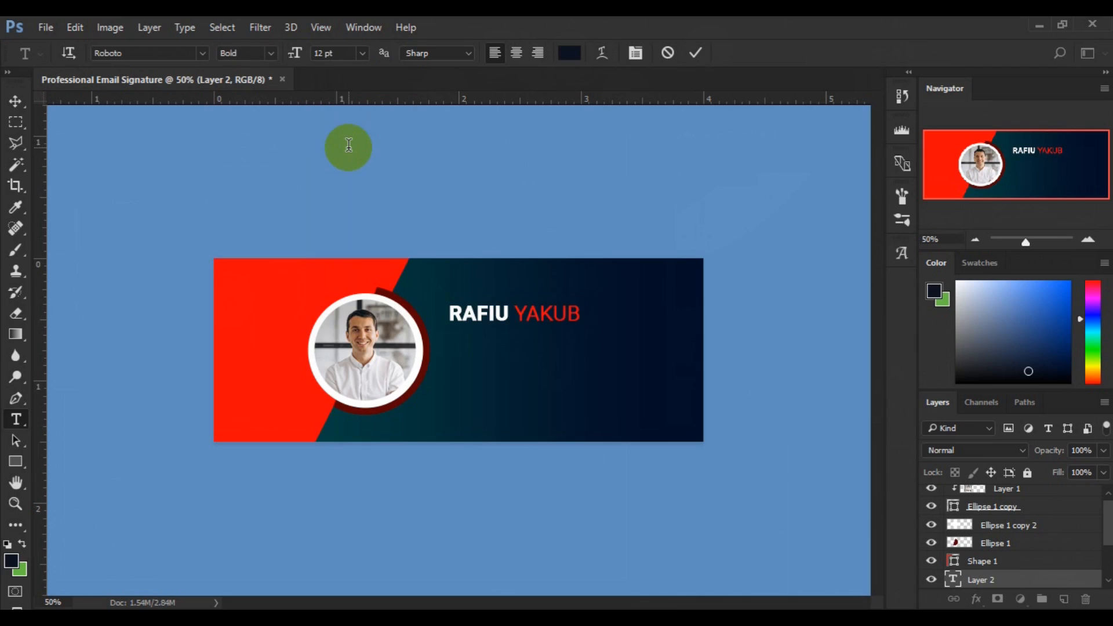